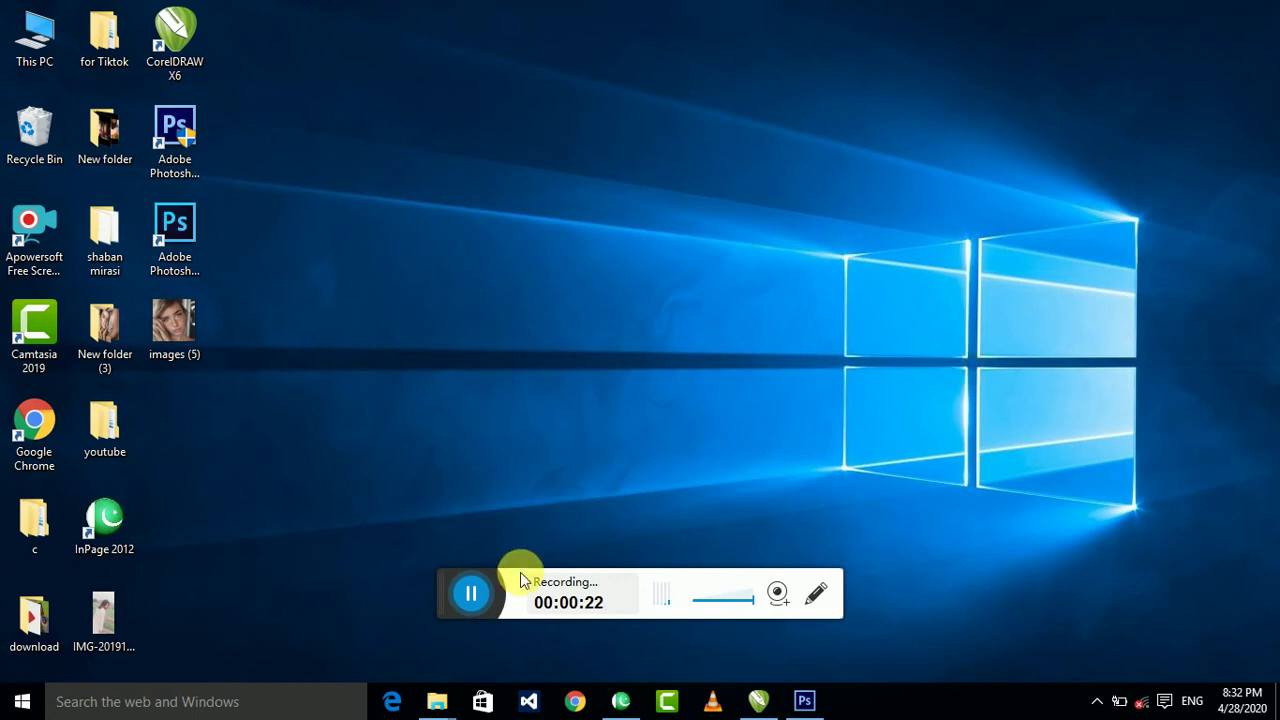
Bring the Photoshop window with the portrait images (5).jpeg forward and glance over the Image menu
{"action": "mouse_move", "coordinate": [443, 591]}
{"action": "left_mouse_down"}
{"action": "mouse_move", "coordinate": [1071, 591]}
{"action": "mouse_move", "coordinate": [1218, 636]}
{"action": "left_mouse_up"}
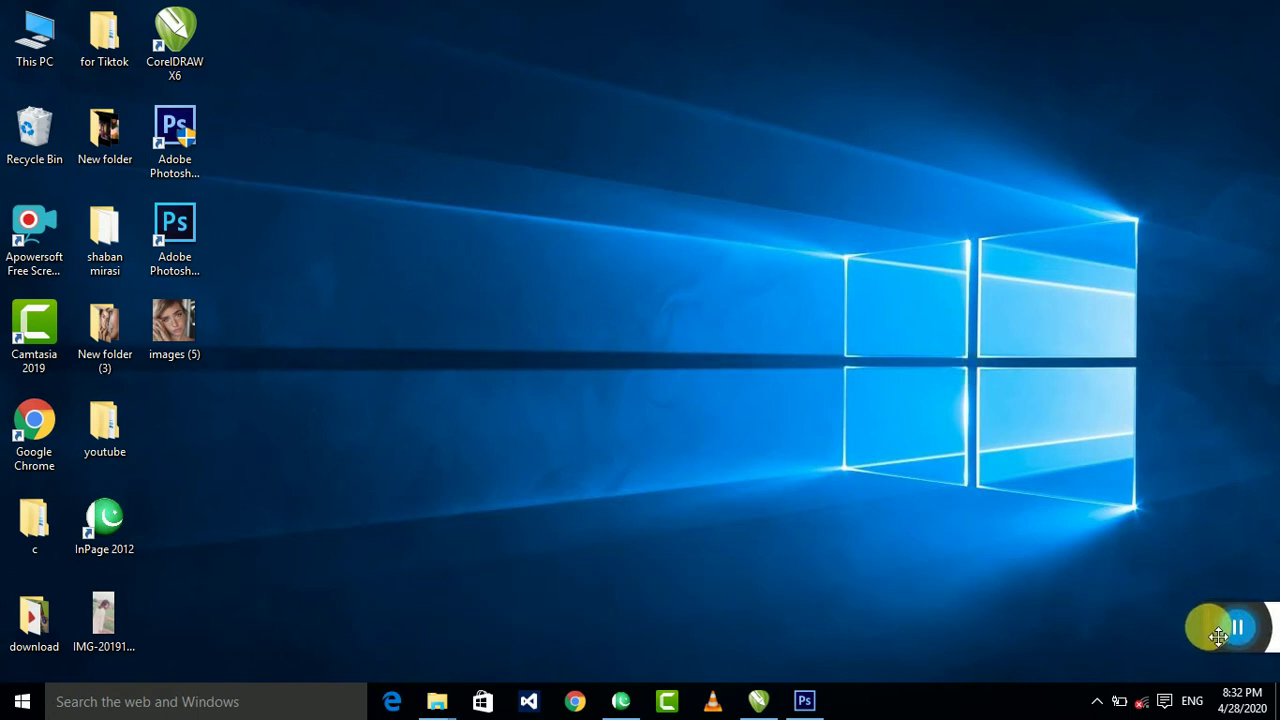
{"action": "left_click", "coordinate": [815, 700]}
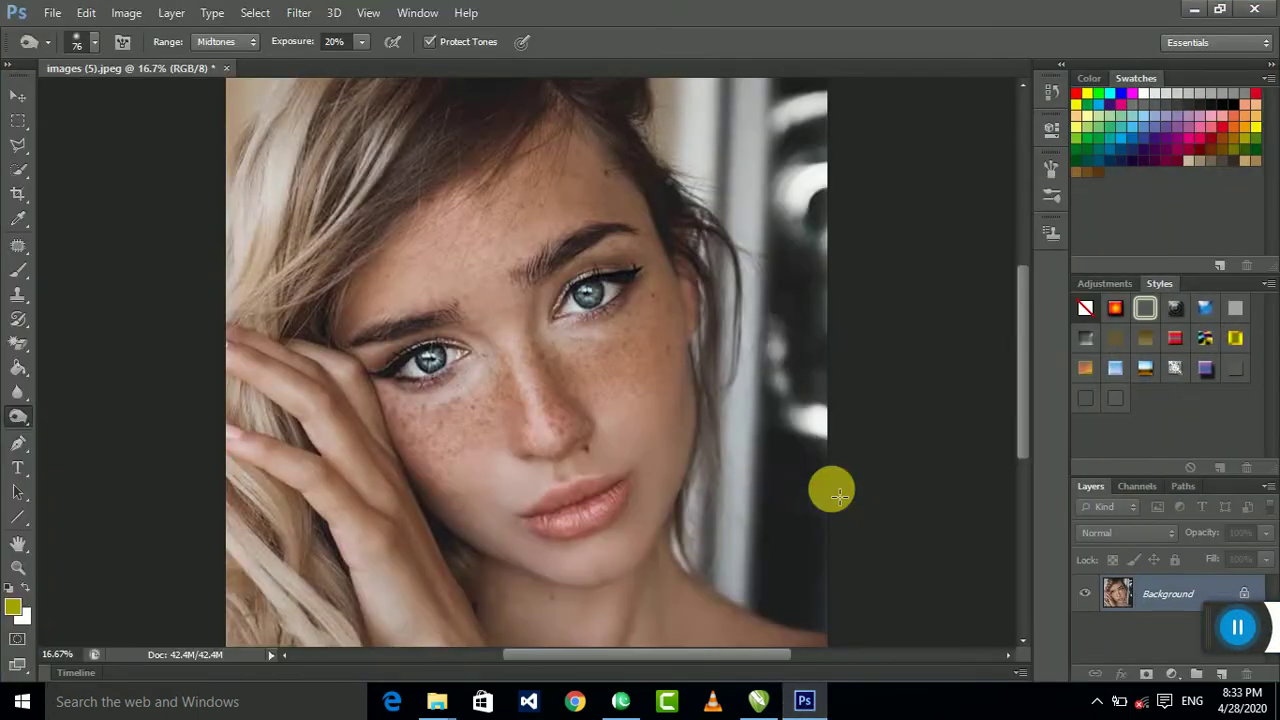
{"action": "mouse_move", "coordinate": [1195, 627]}
{"action": "left_mouse_down"}
{"action": "mouse_move", "coordinate": [1186, 449]}
{"action": "mouse_move", "coordinate": [1188, 430]}
{"action": "mouse_move", "coordinate": [1210, 432]}
{"action": "left_mouse_up"}
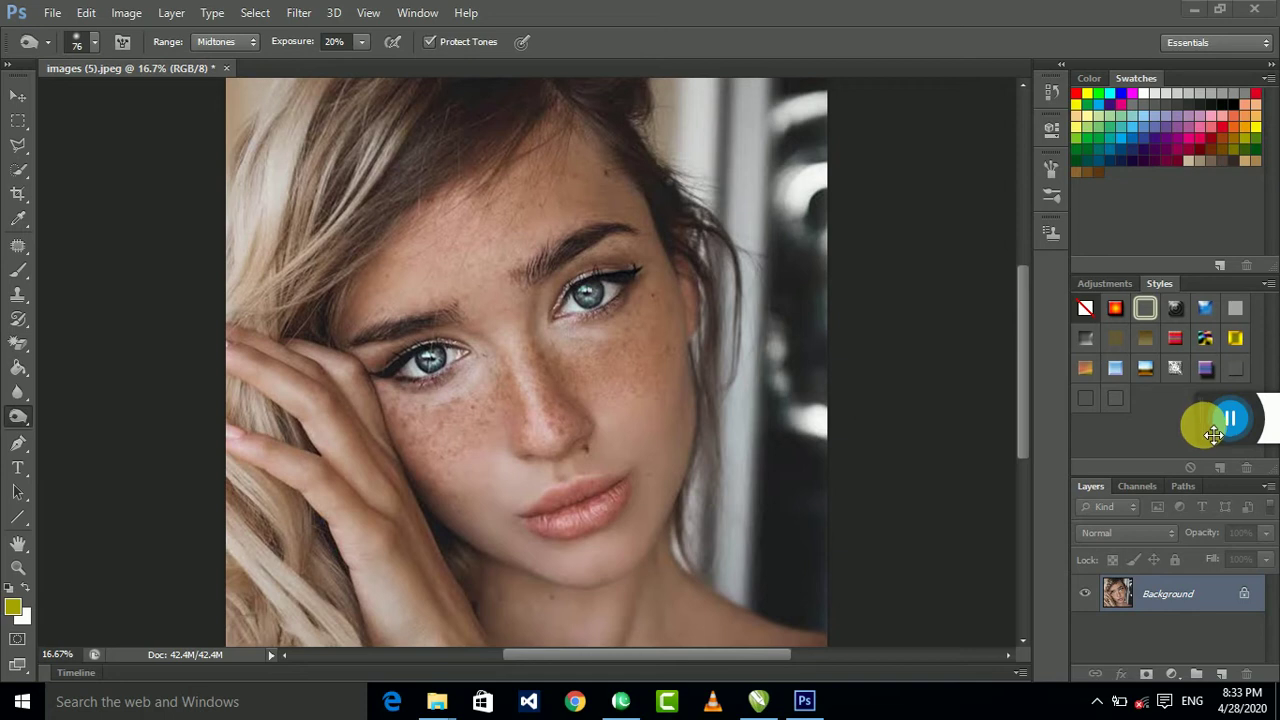
{"action": "left_click", "coordinate": [127, 14]}
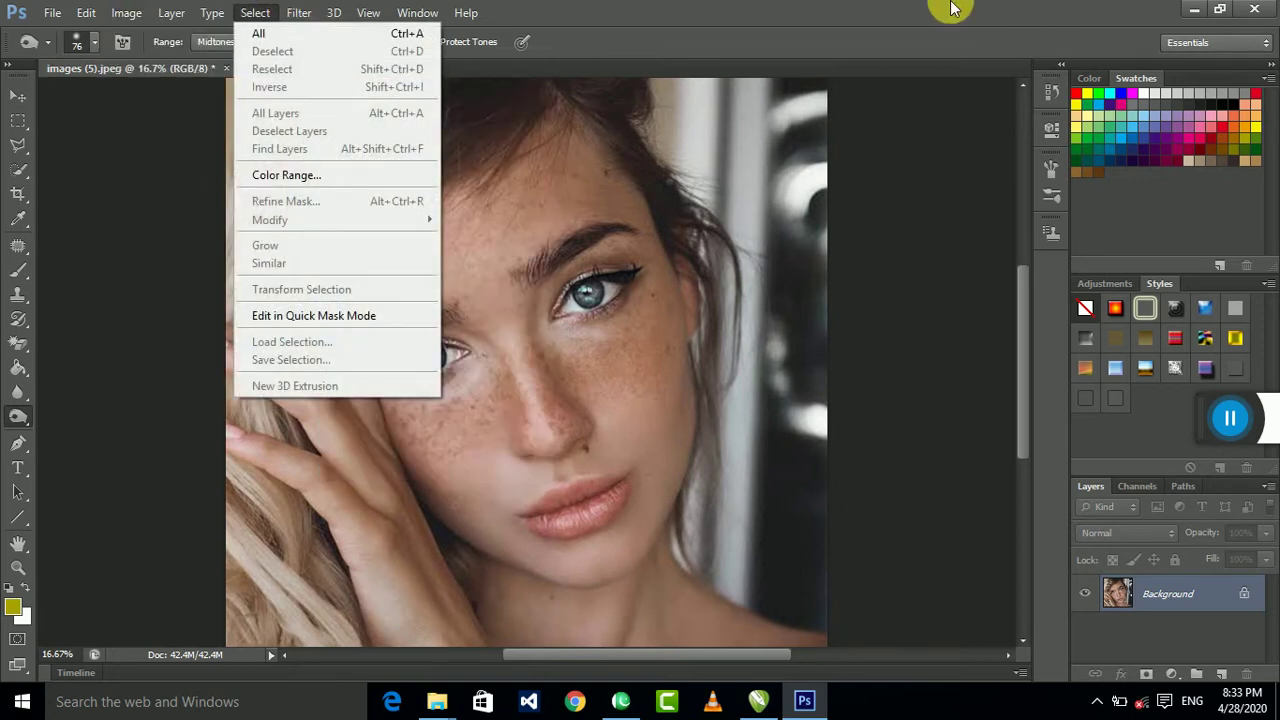
{"action": "left_click", "coordinate": [255, 13]}
Zoom in and pan across the eyes, lips and chin to inspect the freckles
{"action": "scroll", "coordinate": [785, 210], "scroll_direction": "up", "scroll_amount": 2}
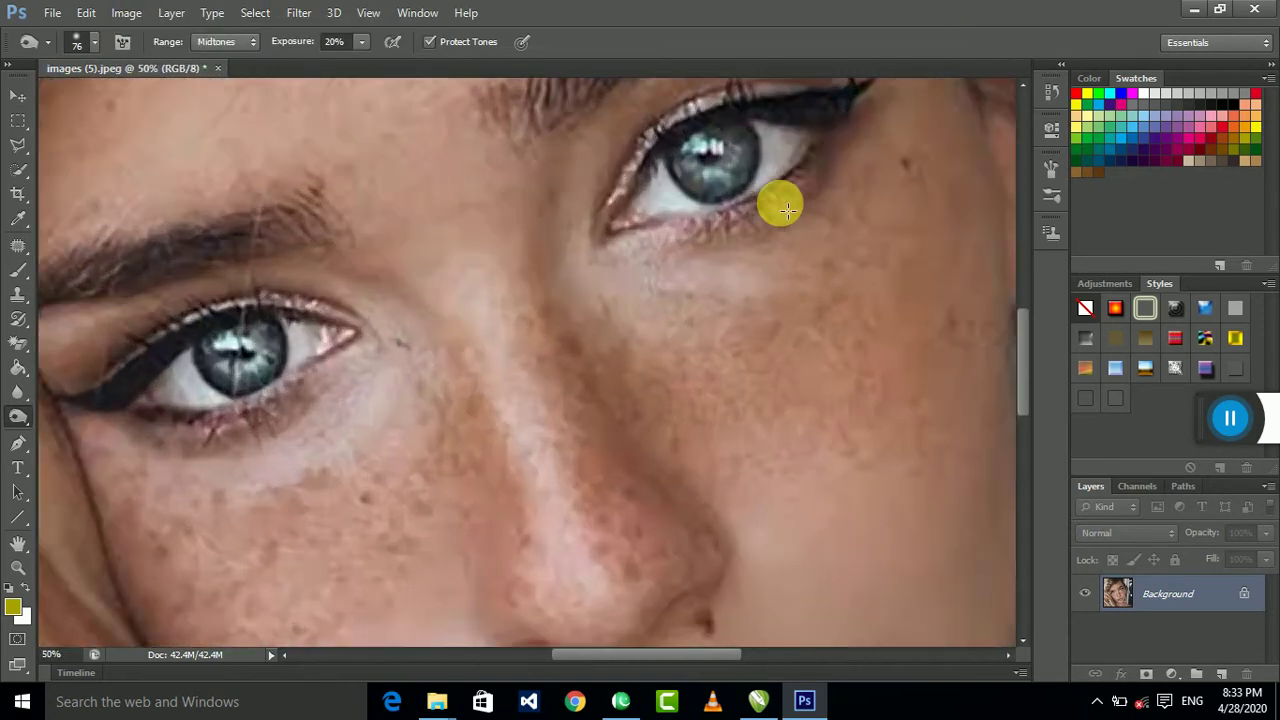
{"action": "scroll", "coordinate": [700, 286], "scroll_direction": "up", "scroll_amount": 1}
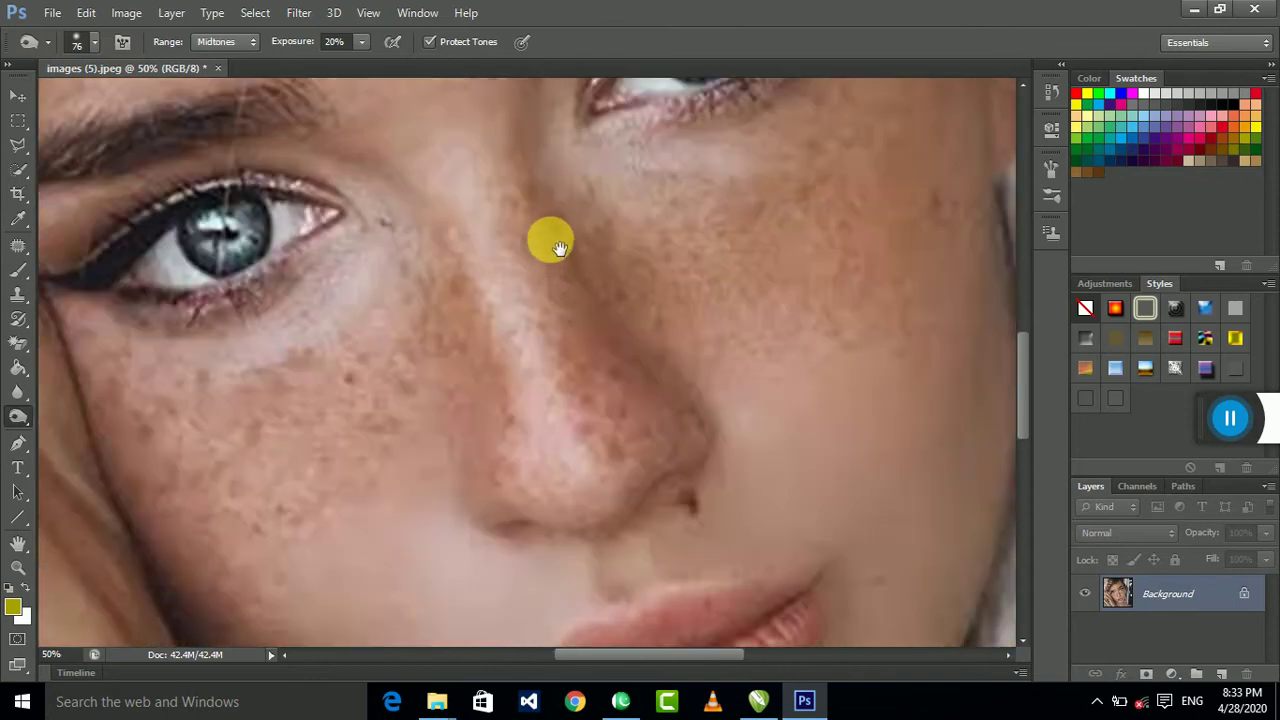
{"action": "mouse_move", "coordinate": [551, 243]}
{"action": "left_mouse_down"}
{"action": "mouse_move", "coordinate": [633, 483]}
{"action": "mouse_move", "coordinate": [600, 300]}
{"action": "left_mouse_up"}
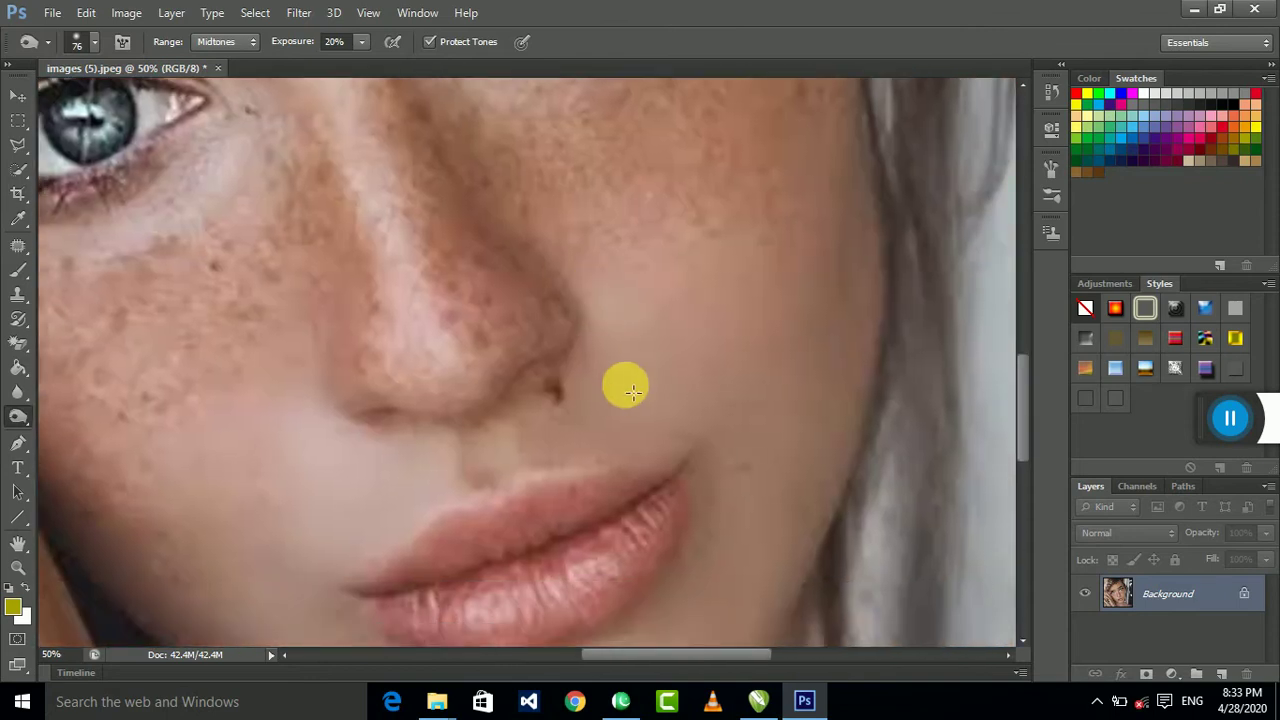
{"action": "left_click_drag", "start_coordinate": [623, 380], "coordinate": [666, 234]}
{"action": "scroll", "coordinate": [620, 335], "scroll_direction": "down", "scroll_amount": 1}
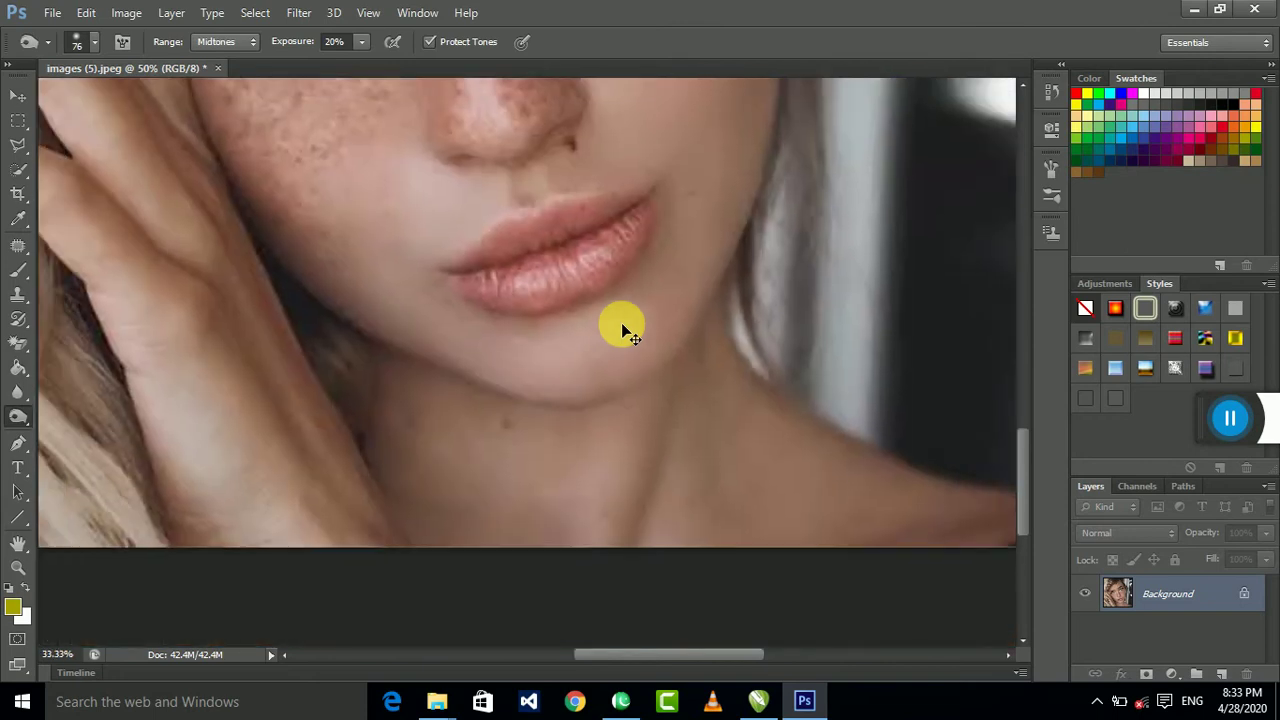
{"action": "scroll", "coordinate": [622, 337], "scroll_direction": "down", "scroll_amount": 1}
{"action": "scroll", "coordinate": [470, 290], "scroll_direction": "up", "scroll_amount": 2}
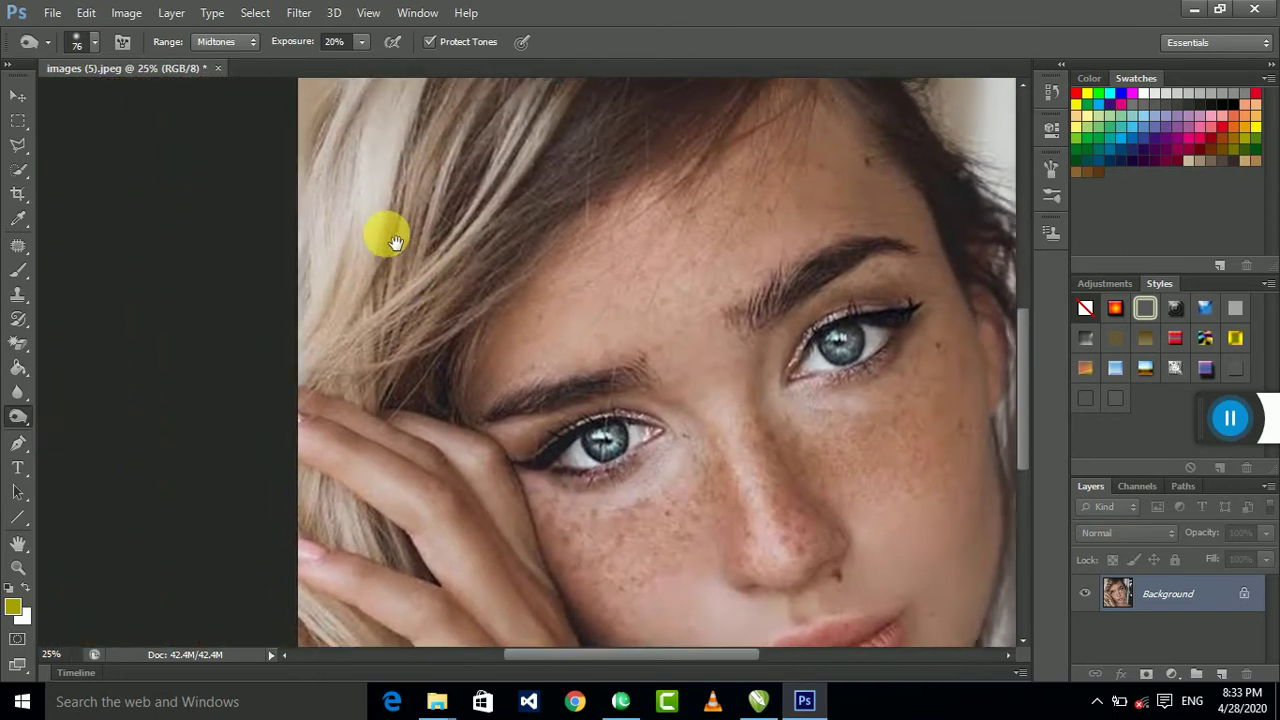
{"action": "scroll", "coordinate": [386, 233], "scroll_direction": "up", "scroll_amount": 3}
{"action": "left_click_drag", "start_coordinate": [890, 337], "coordinate": [571, 177]}
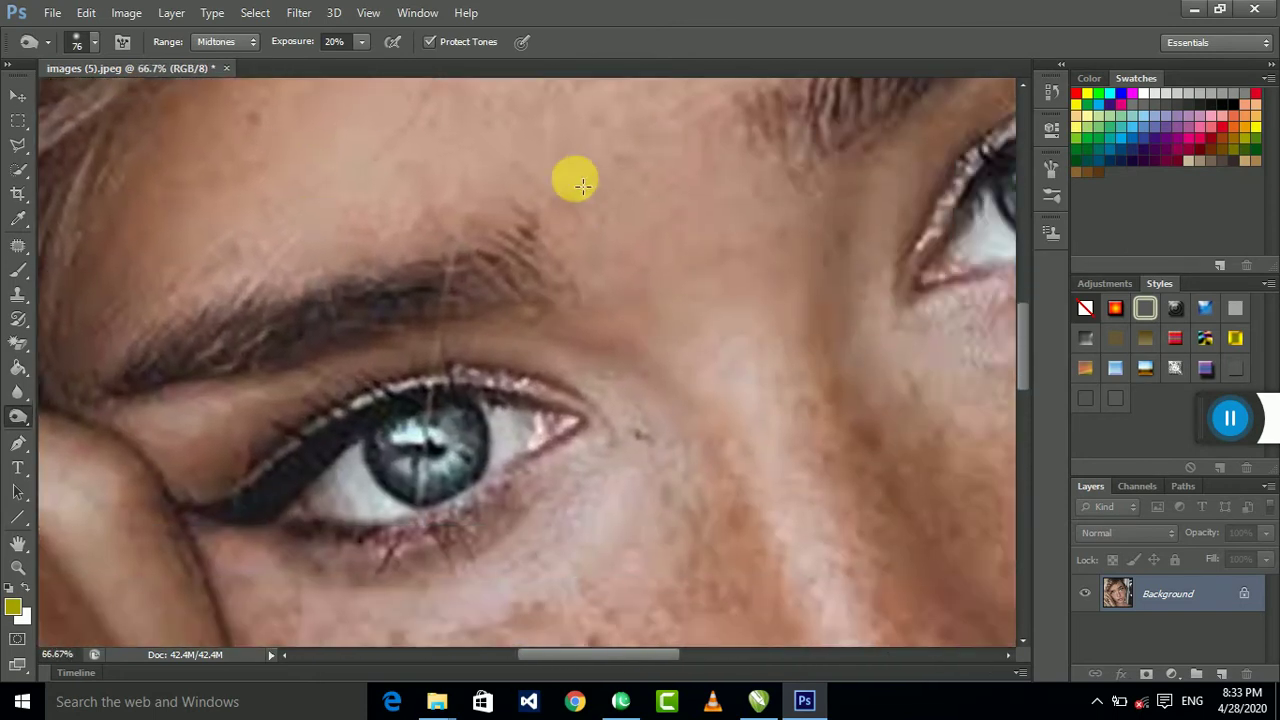
Zoom back out to the whole portrait and select the Move tool
{"action": "key", "text": "z"}
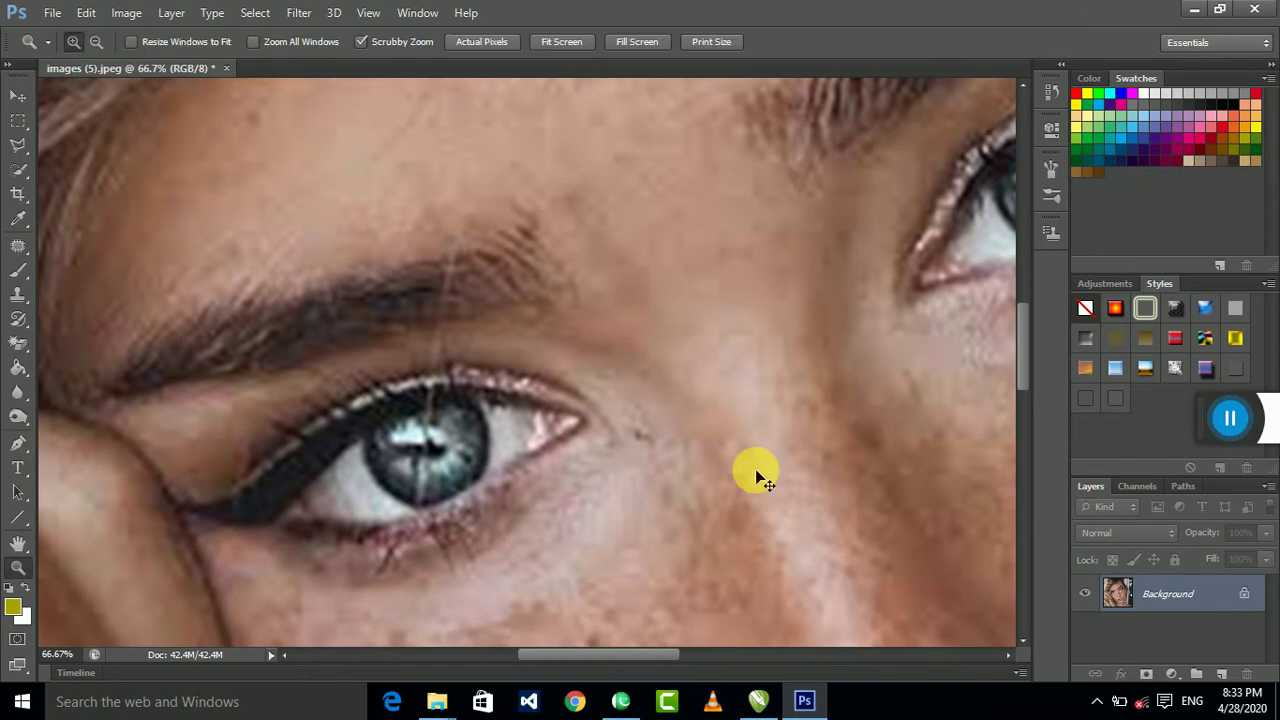
{"action": "scroll", "coordinate": [757, 477], "scroll_direction": "down", "scroll_amount": 1}
{"action": "scroll", "coordinate": [757, 477], "scroll_direction": "down", "scroll_amount": 2}
{"action": "scroll", "coordinate": [760, 477], "scroll_direction": "down", "scroll_amount": 1}
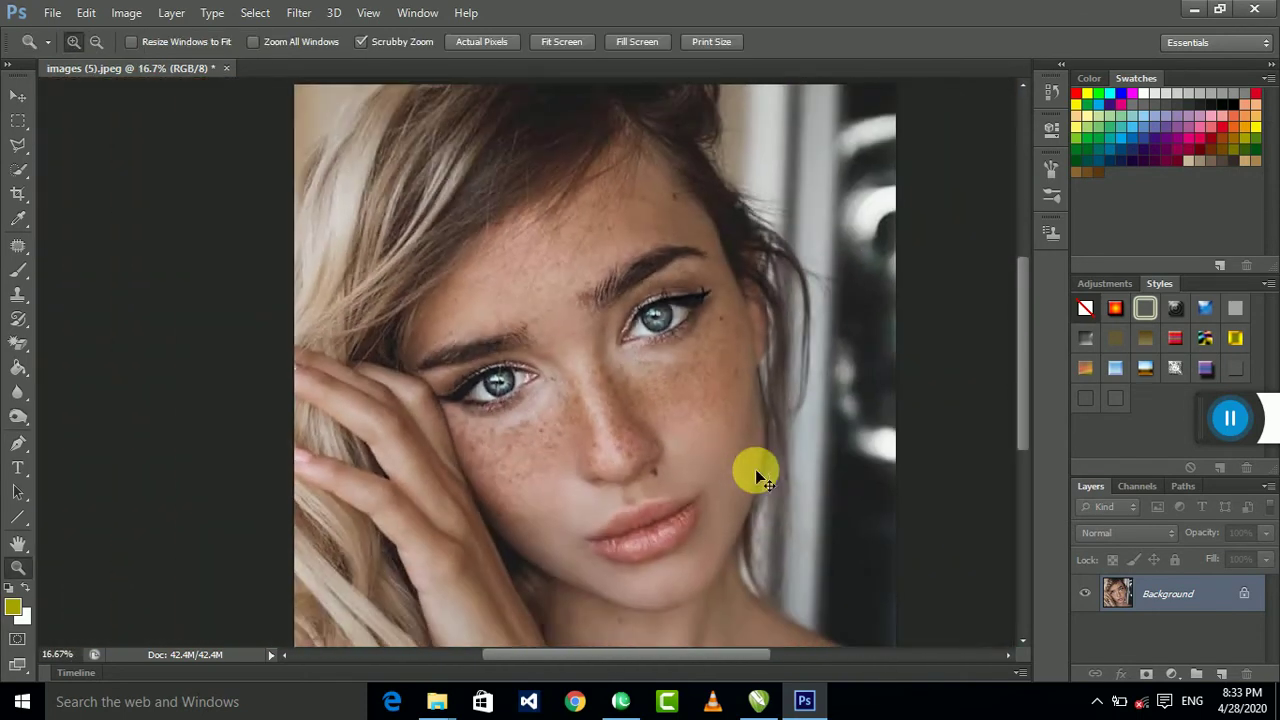
{"action": "scroll", "coordinate": [757, 471], "scroll_direction": "down", "scroll_amount": 1}
{"action": "left_click", "coordinate": [18, 95]}
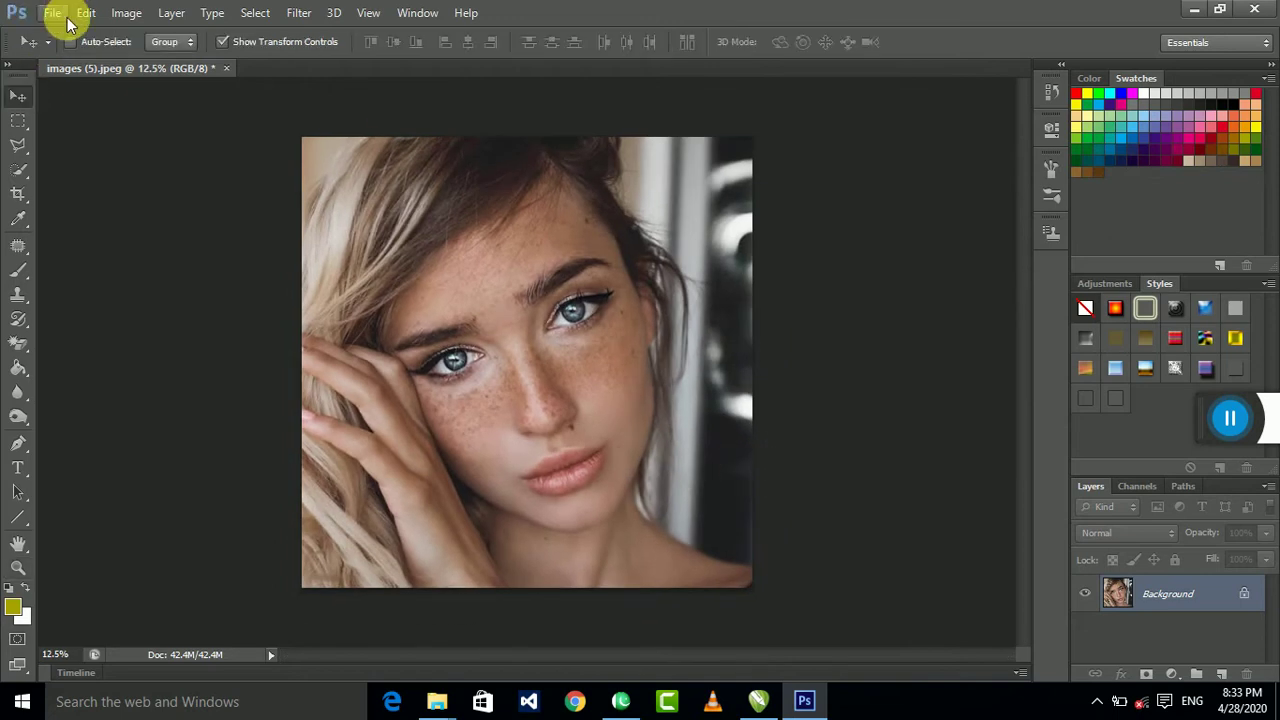
Apply HDR Toning with Saturation +33, Detail +62, raised Exposure and Gamma, Edge Glow strength 1.89, radius 64
{"action": "left_click", "coordinate": [126, 13]}
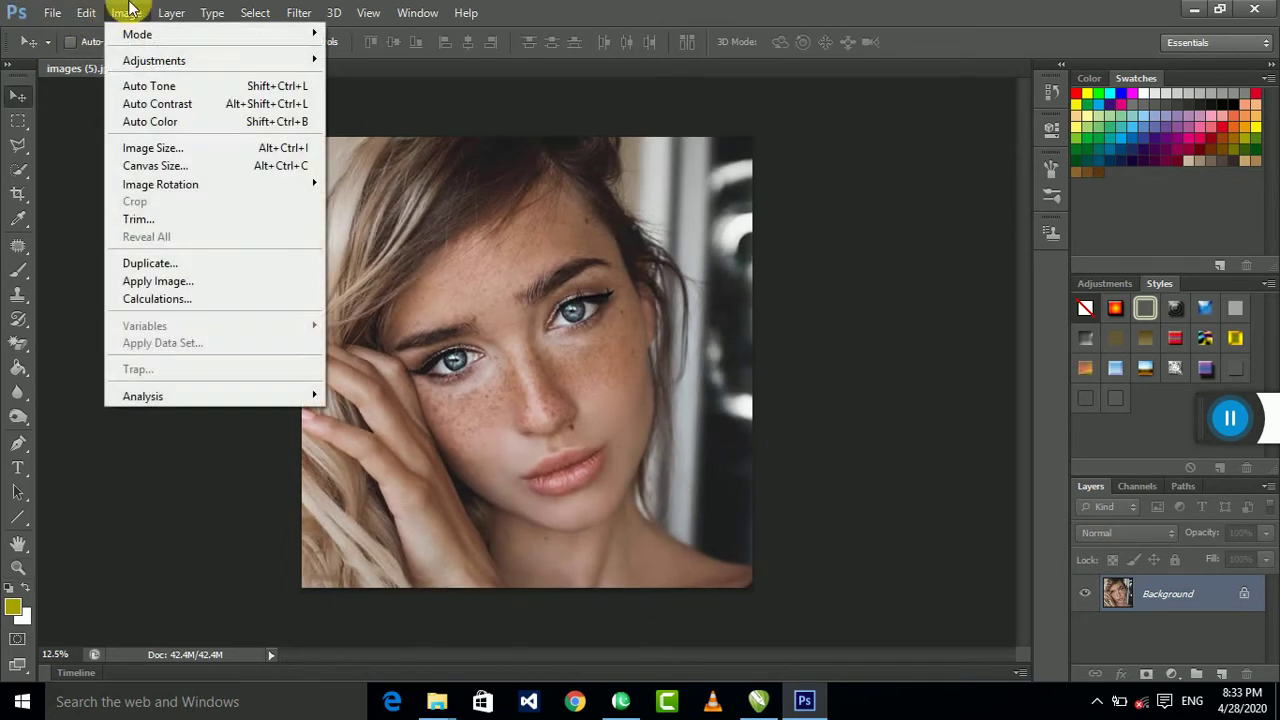
{"action": "mouse_move", "coordinate": [154, 60]}
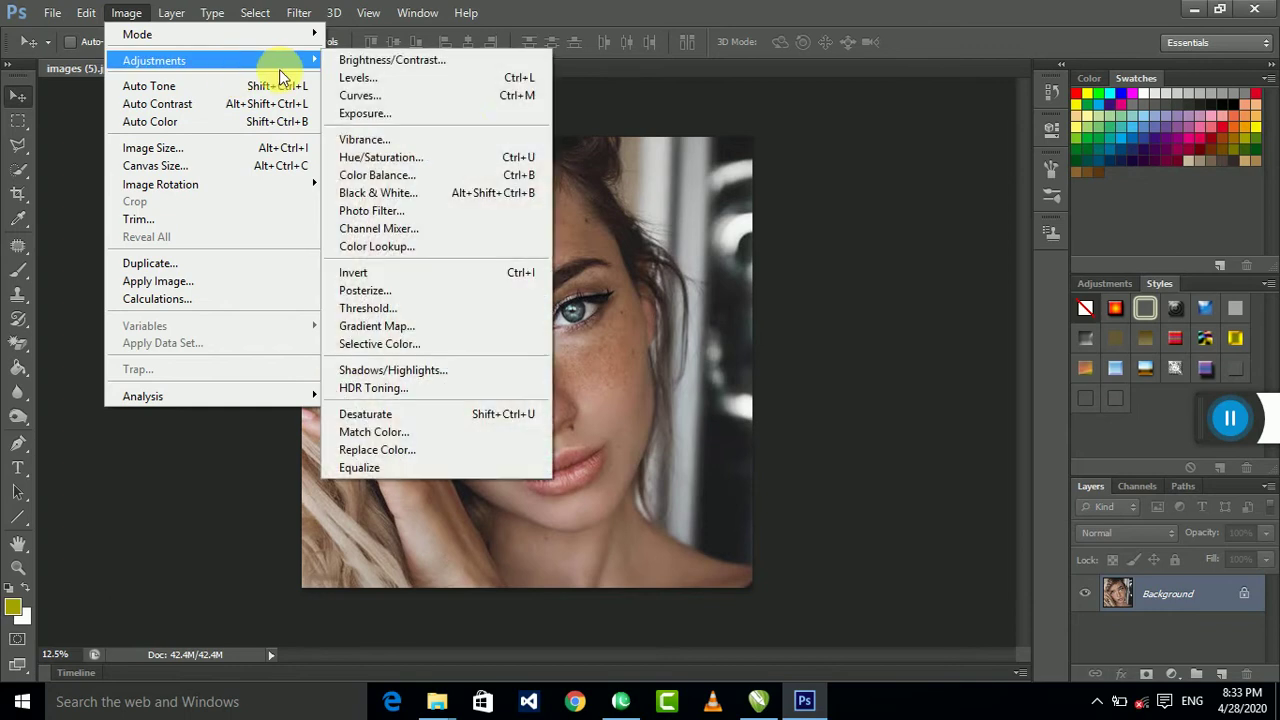
{"action": "left_click", "coordinate": [430, 388]}
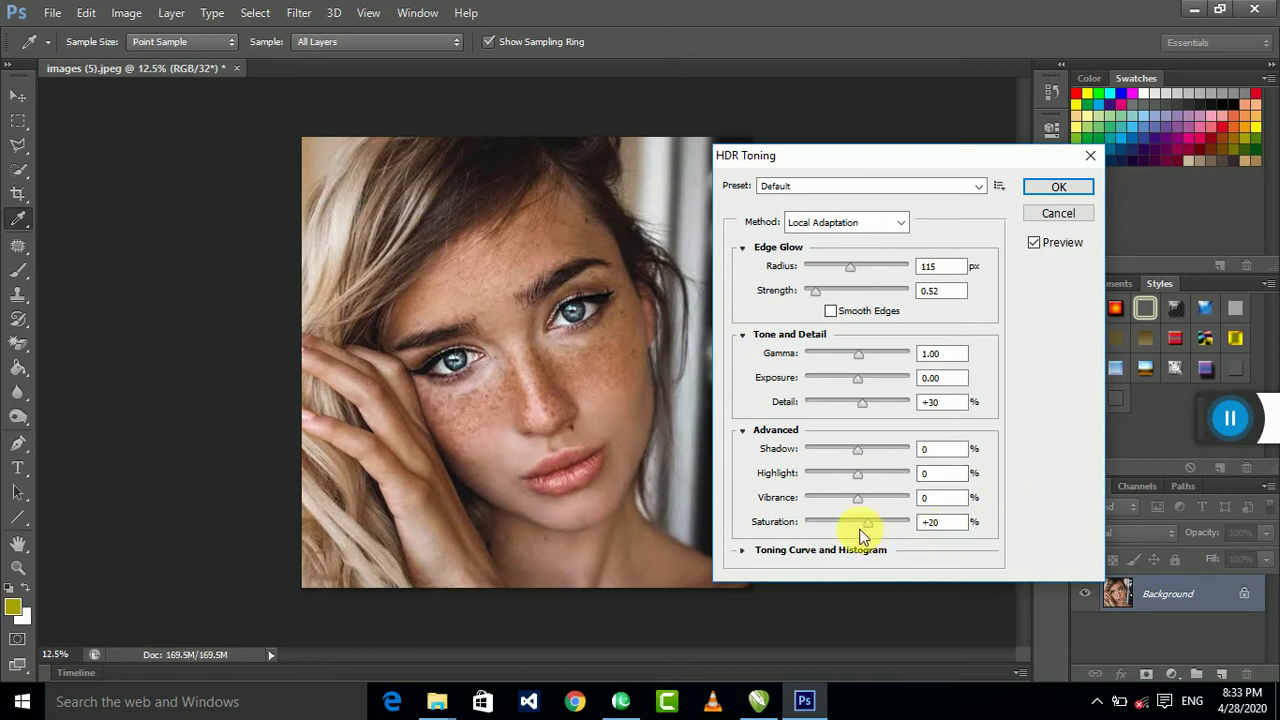
{"action": "left_click", "coordinate": [878, 527]}
{"action": "left_click", "coordinate": [868, 404]}
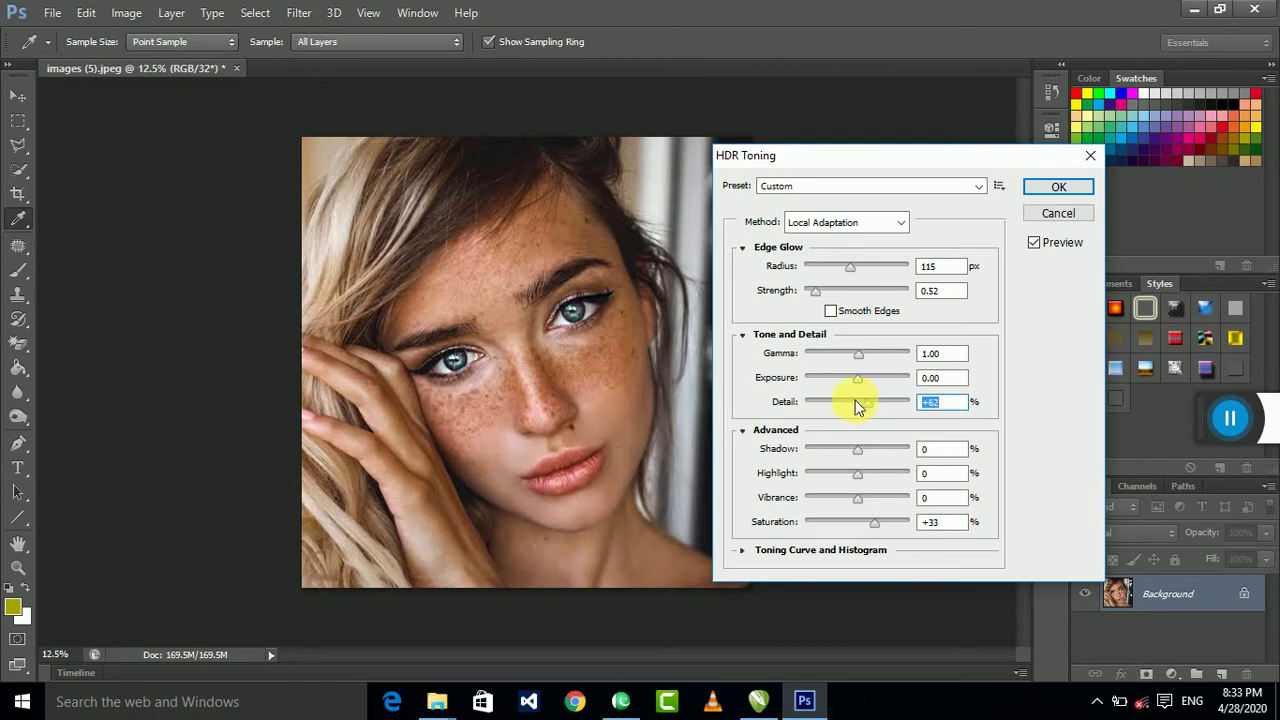
{"action": "left_click", "coordinate": [860, 381]}
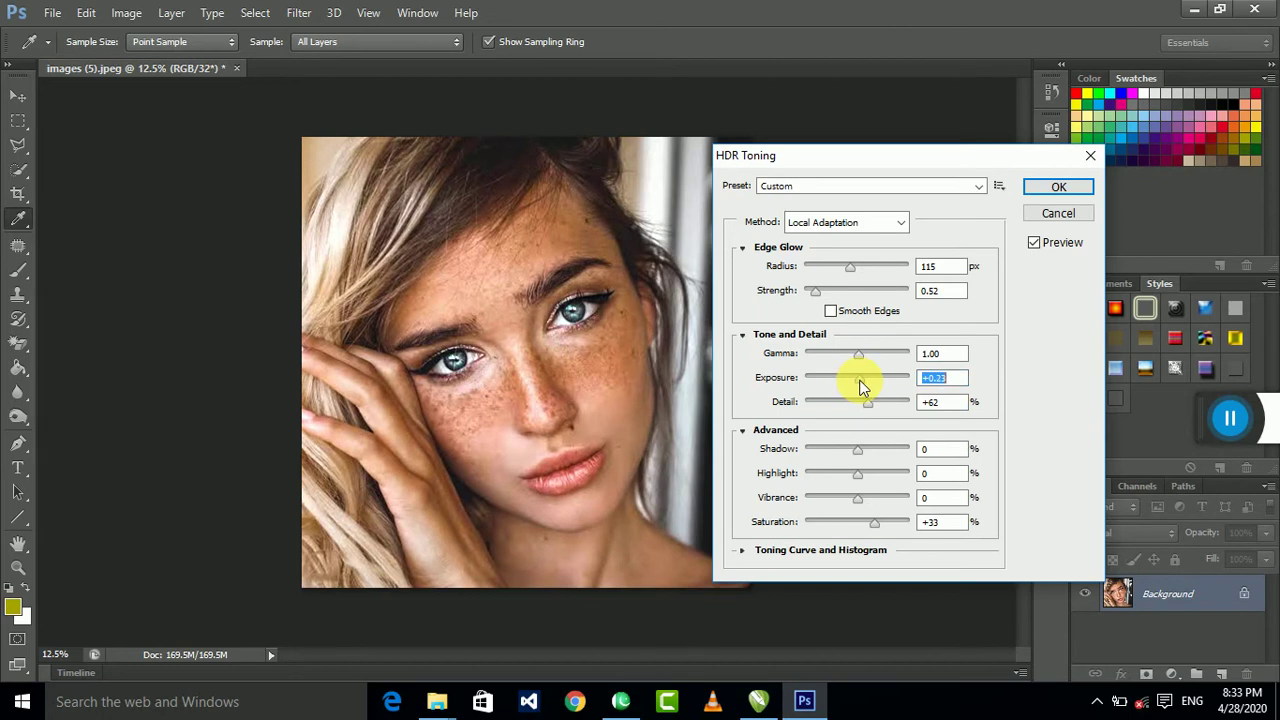
{"action": "left_click", "coordinate": [860, 357]}
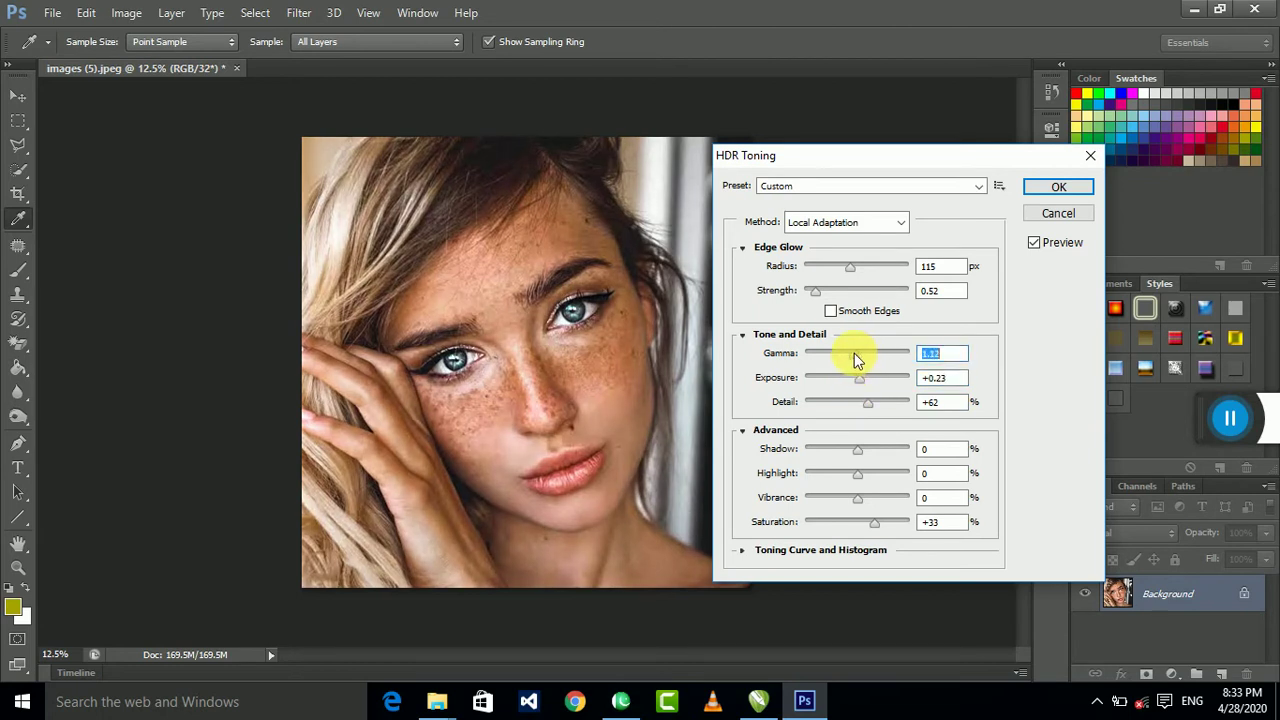
{"action": "left_click_drag", "start_coordinate": [825, 292], "coordinate": [852, 291]}
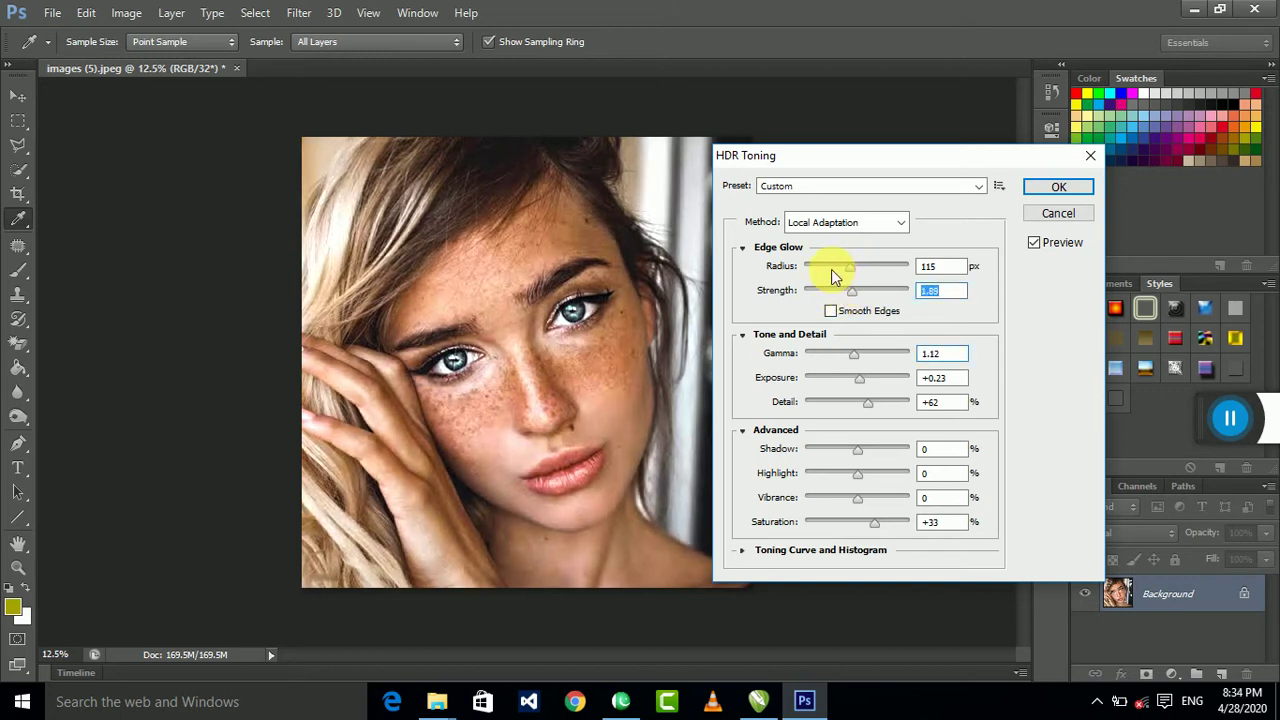
{"action": "left_click", "coordinate": [833, 267]}
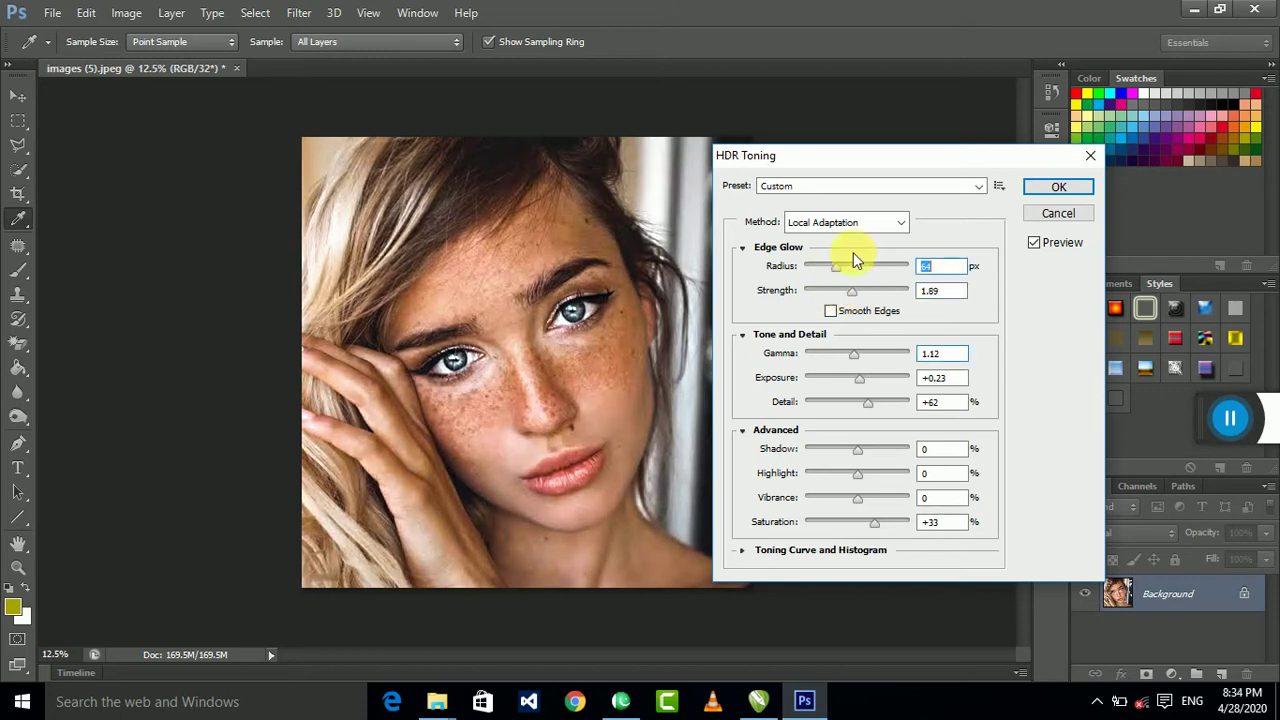
{"action": "left_click", "coordinate": [1055, 195]}
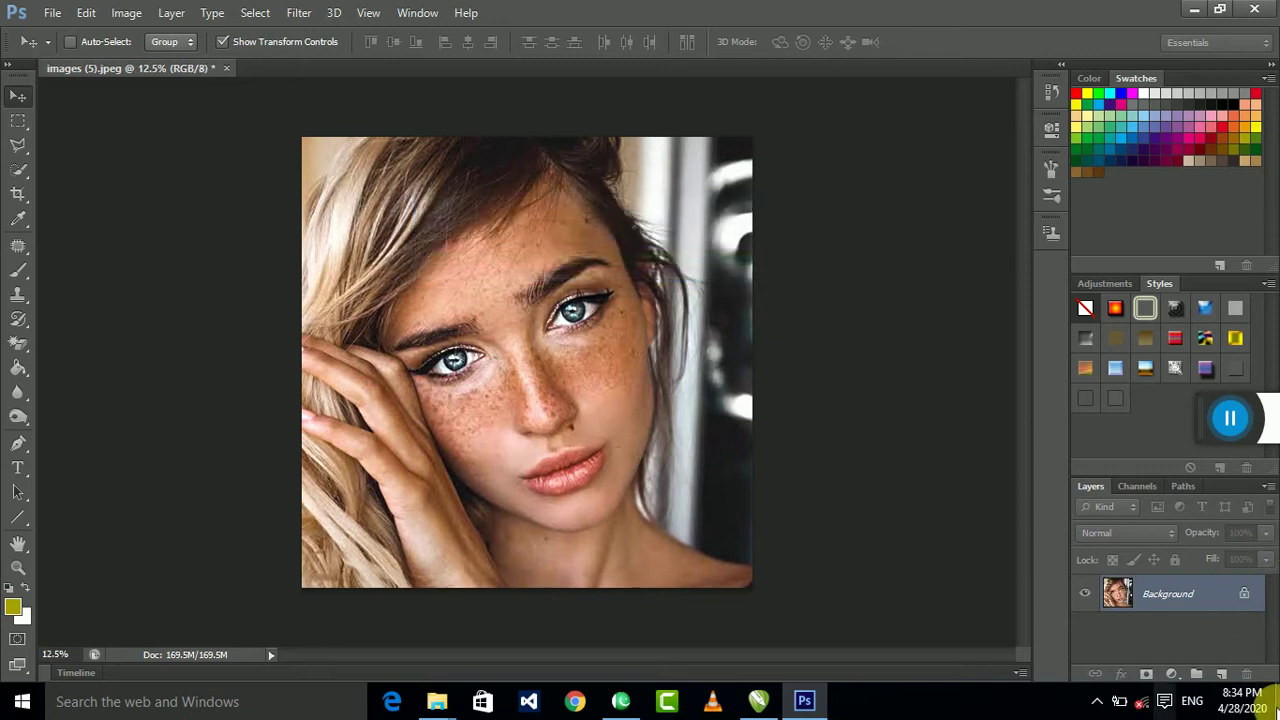
Duplicate the Background layer and invert the copy's colours
{"action": "left_click_drag", "start_coordinate": [1170, 600], "coordinate": [1221, 673]}
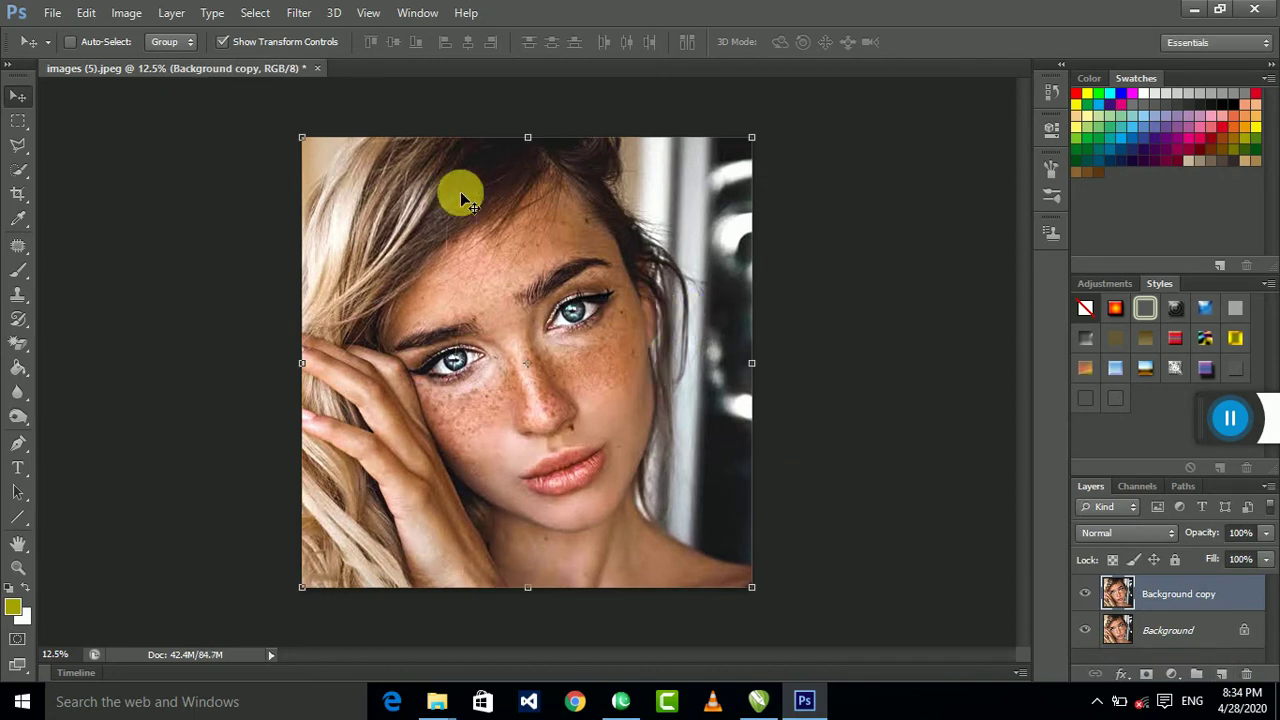
{"action": "left_click", "coordinate": [110, 13]}
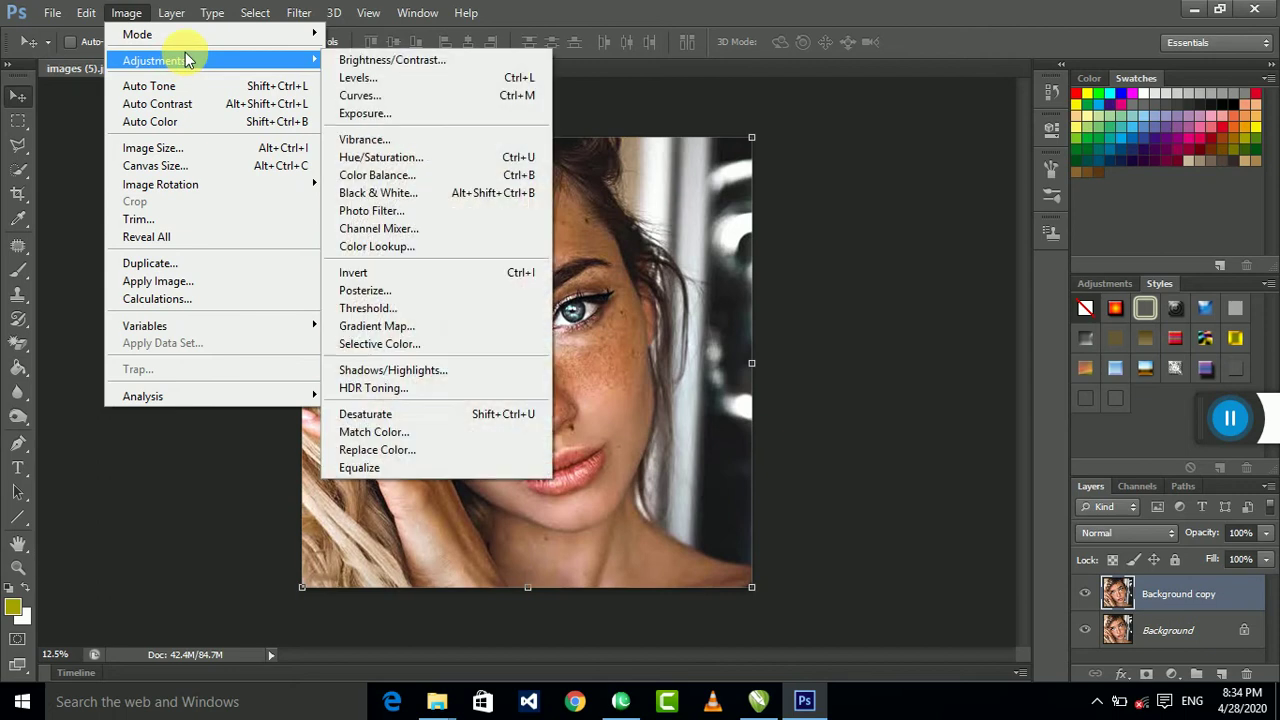
{"action": "mouse_move", "coordinate": [154, 60]}
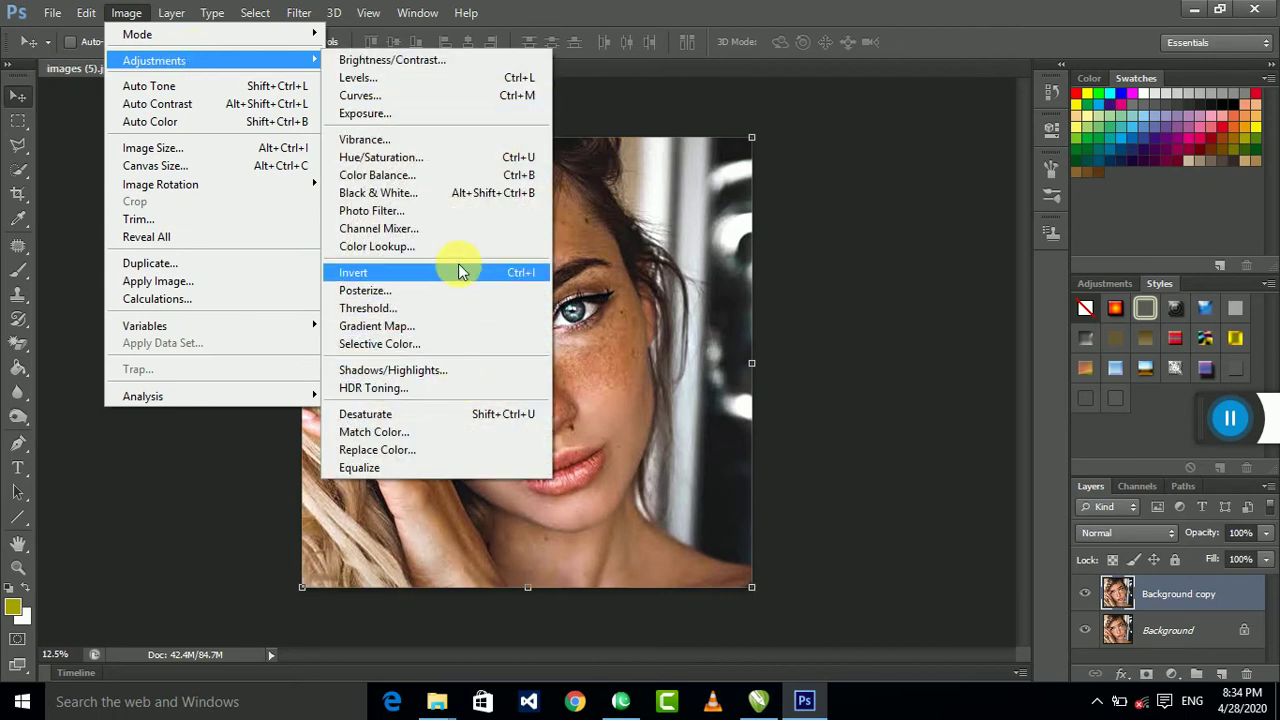
{"action": "left_click", "coordinate": [460, 272]}
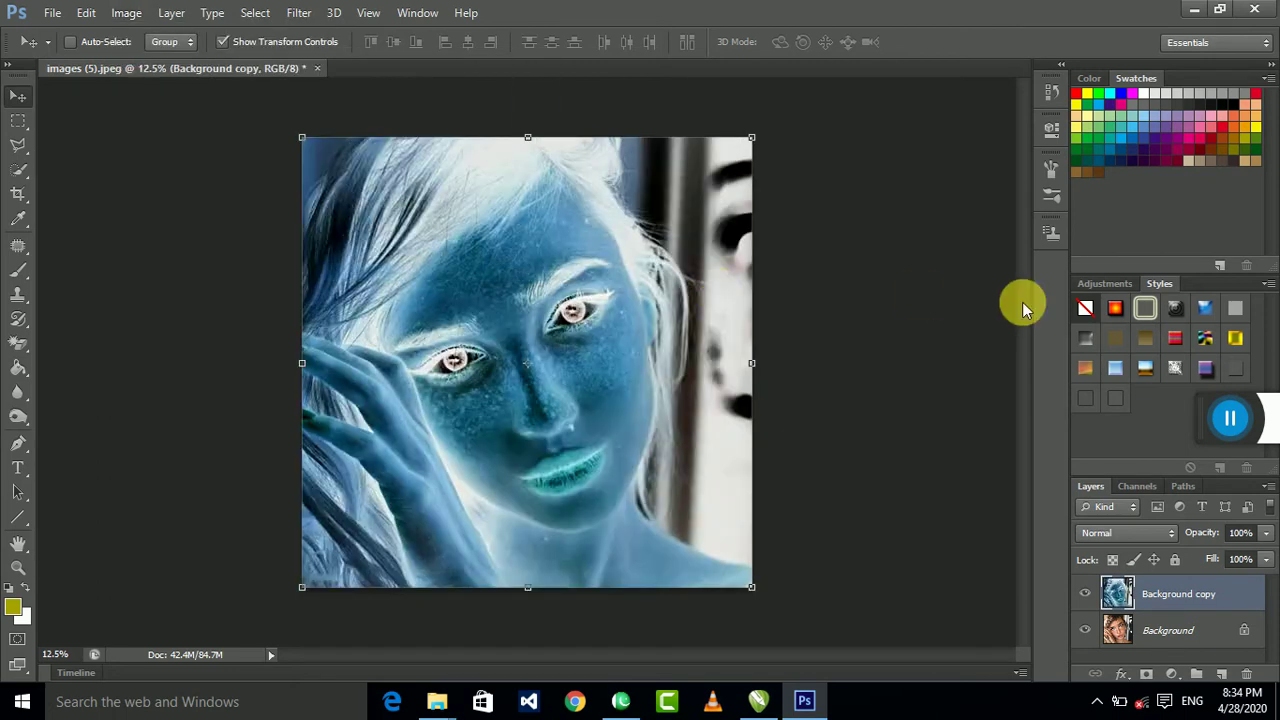
Apply a High Pass filter with radius 19.6 to the Background copy
{"action": "left_click", "coordinate": [299, 12]}
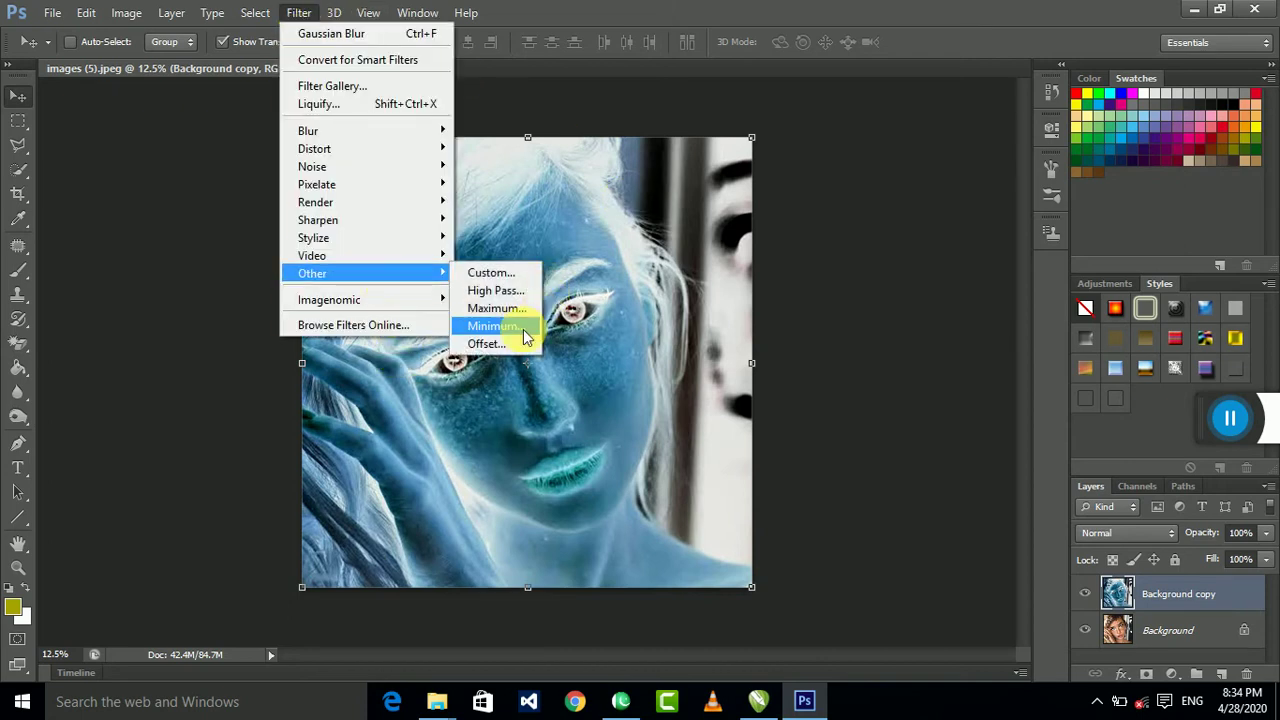
{"action": "mouse_move", "coordinate": [312, 273]}
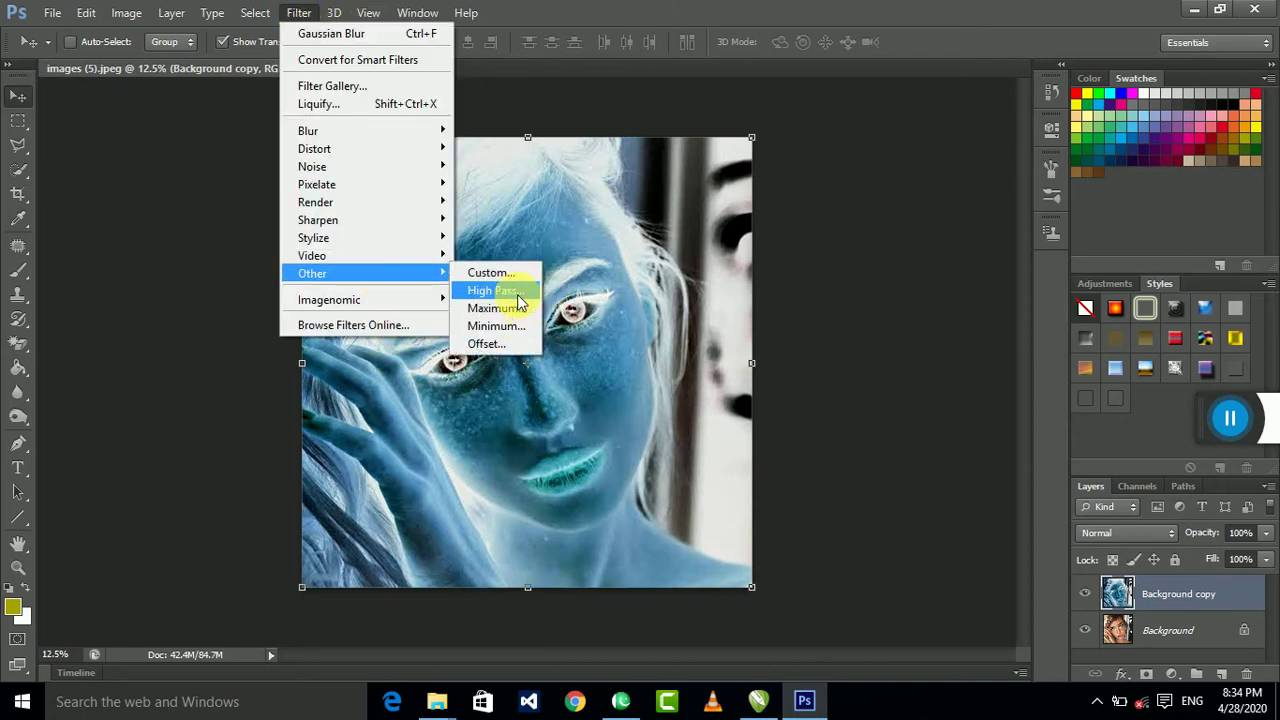
{"action": "left_click", "coordinate": [519, 303]}
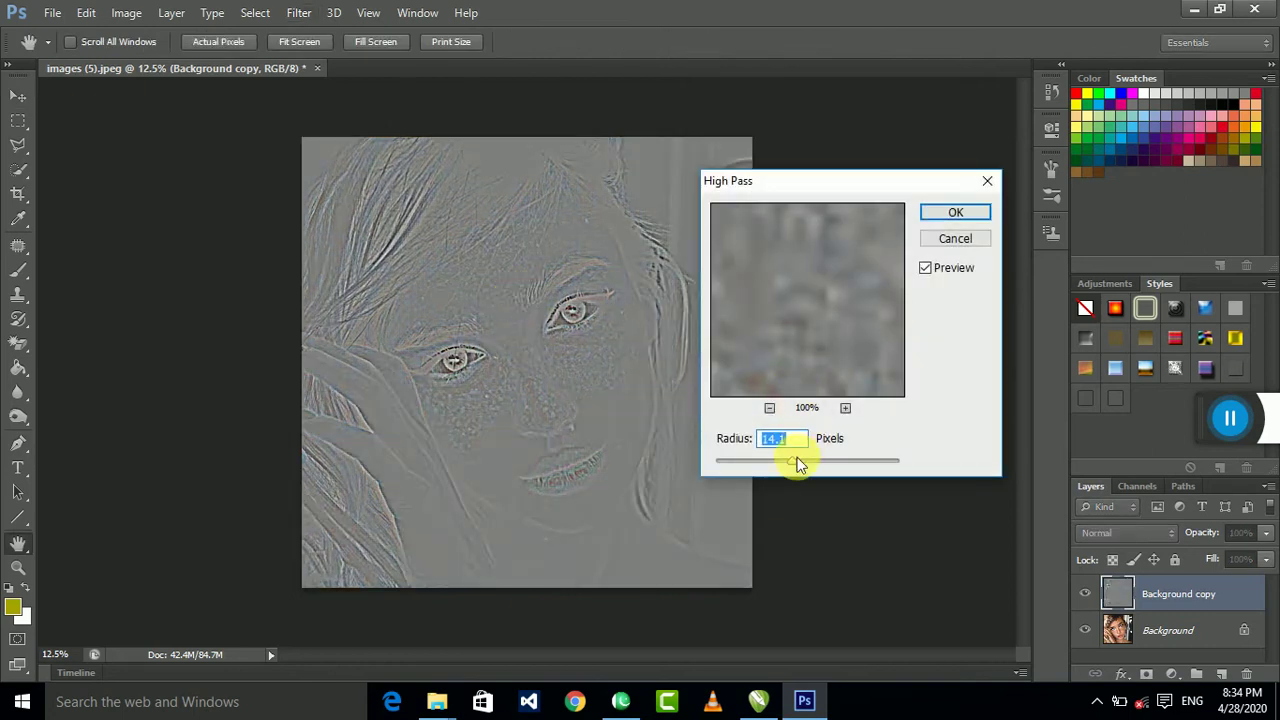
{"action": "left_click_drag", "start_coordinate": [798, 463], "coordinate": [803, 470]}
{"action": "left_click", "coordinate": [800, 468]}
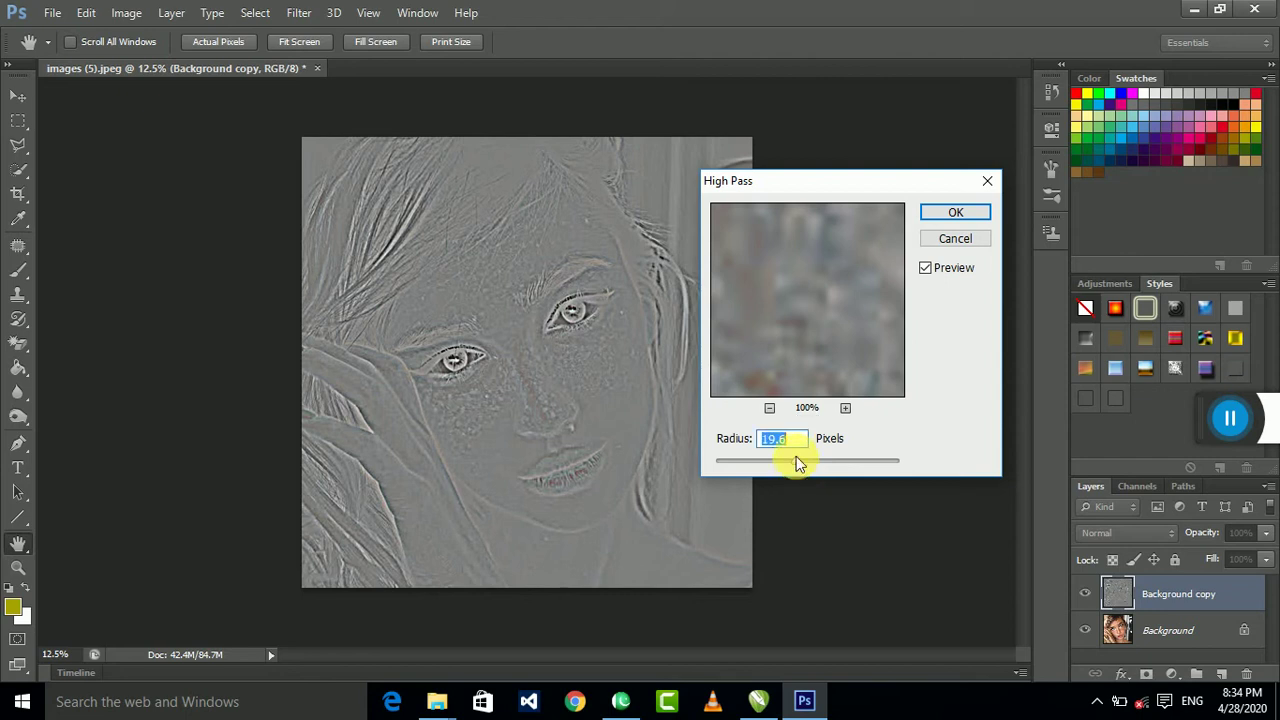
{"action": "left_click", "coordinate": [966, 216]}
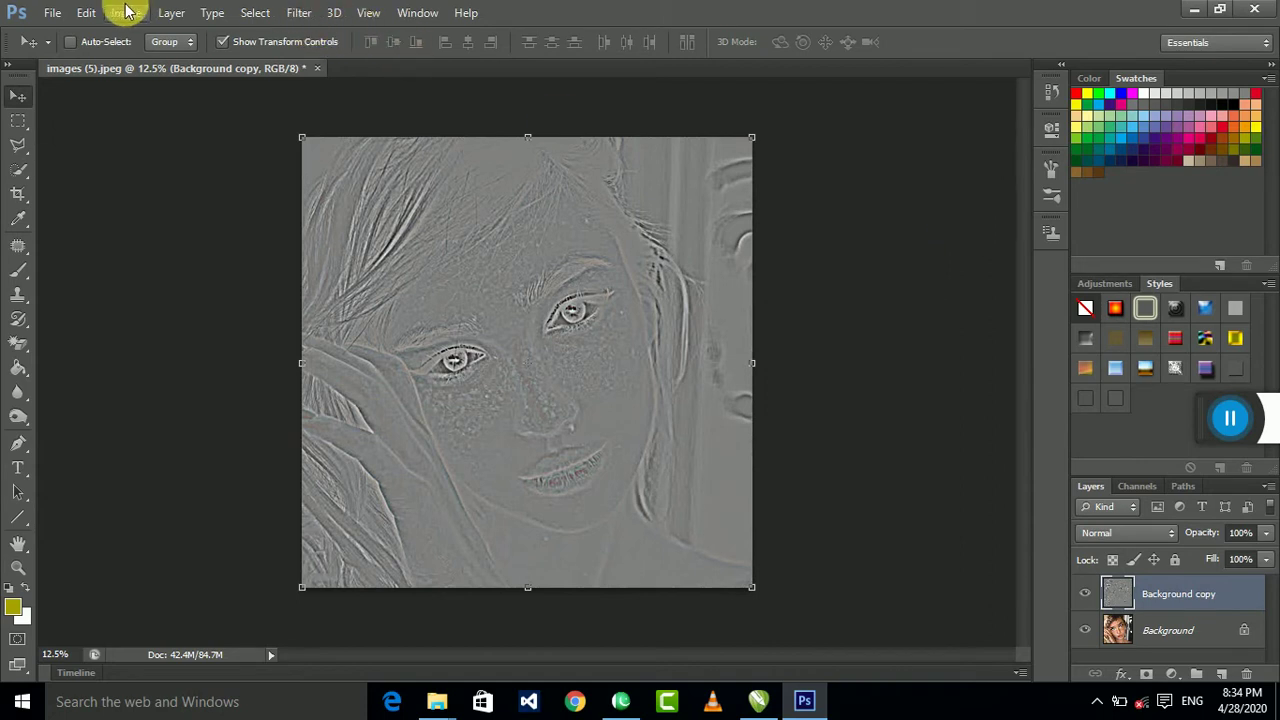
Set the Background copy layer's blend mode to Vivid Light
{"action": "left_click", "coordinate": [300, 15]}
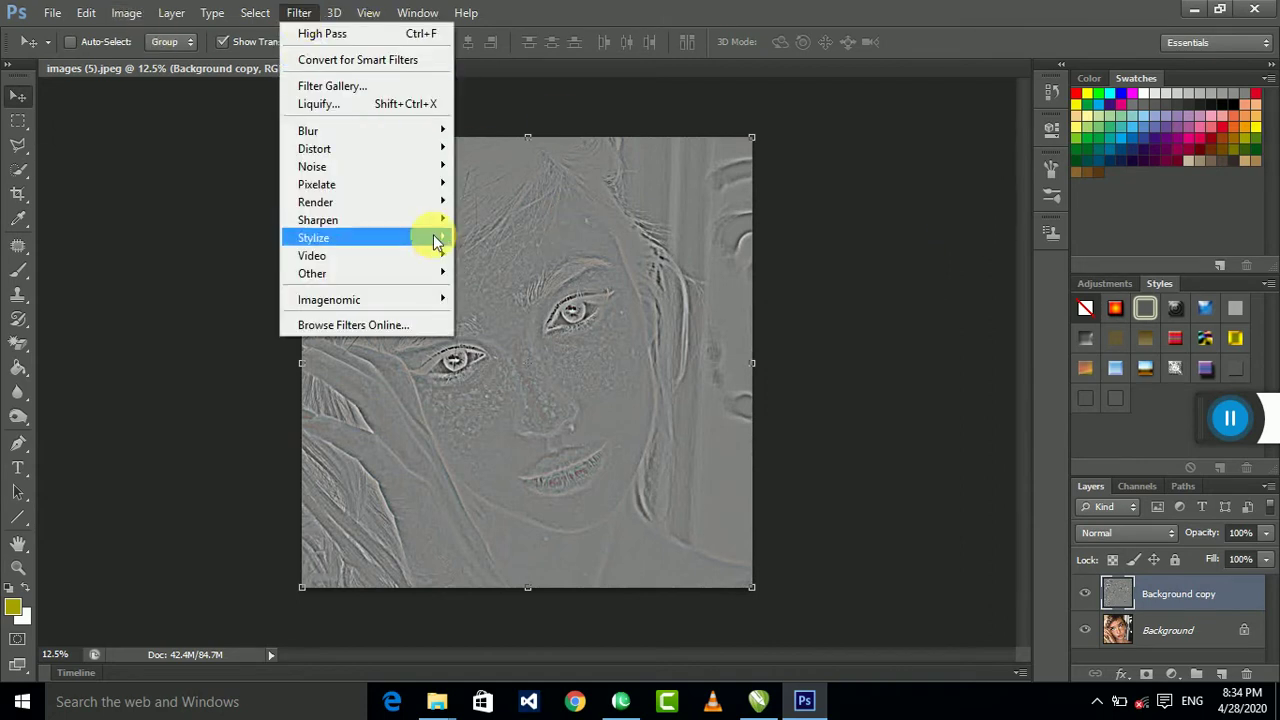
{"action": "left_click", "coordinate": [1087, 562]}
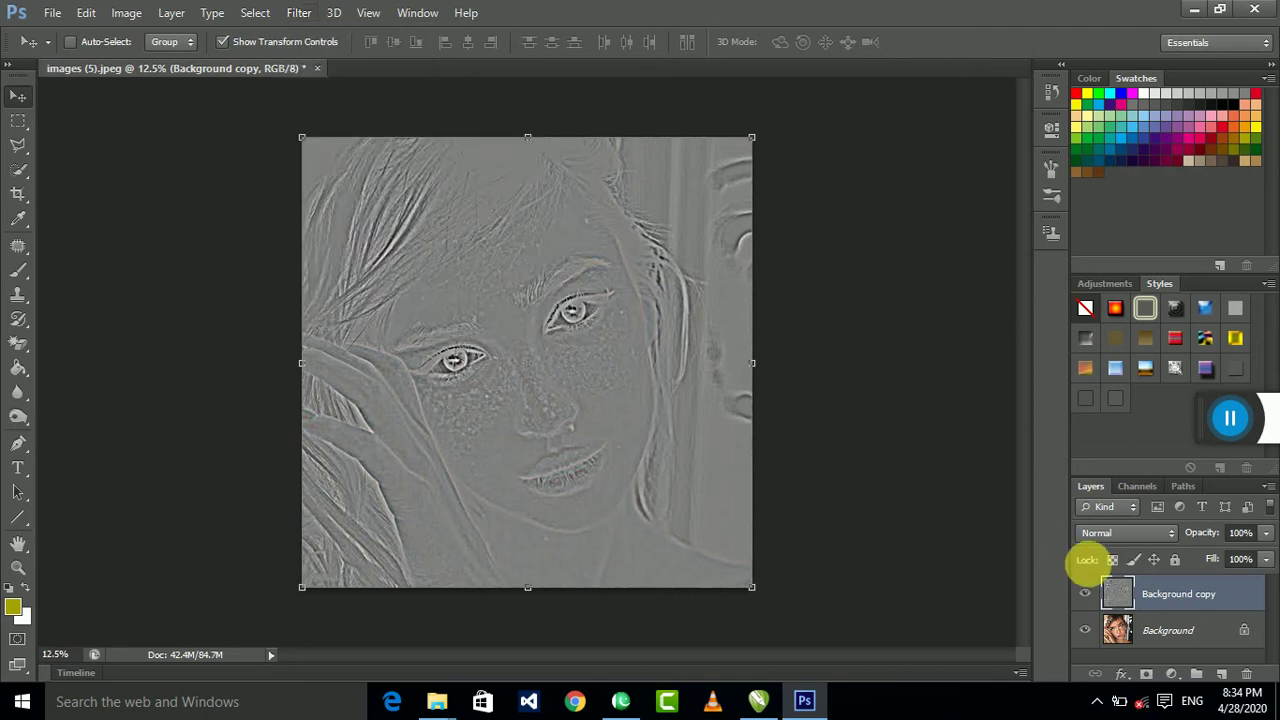
{"action": "left_click", "coordinate": [1127, 539]}
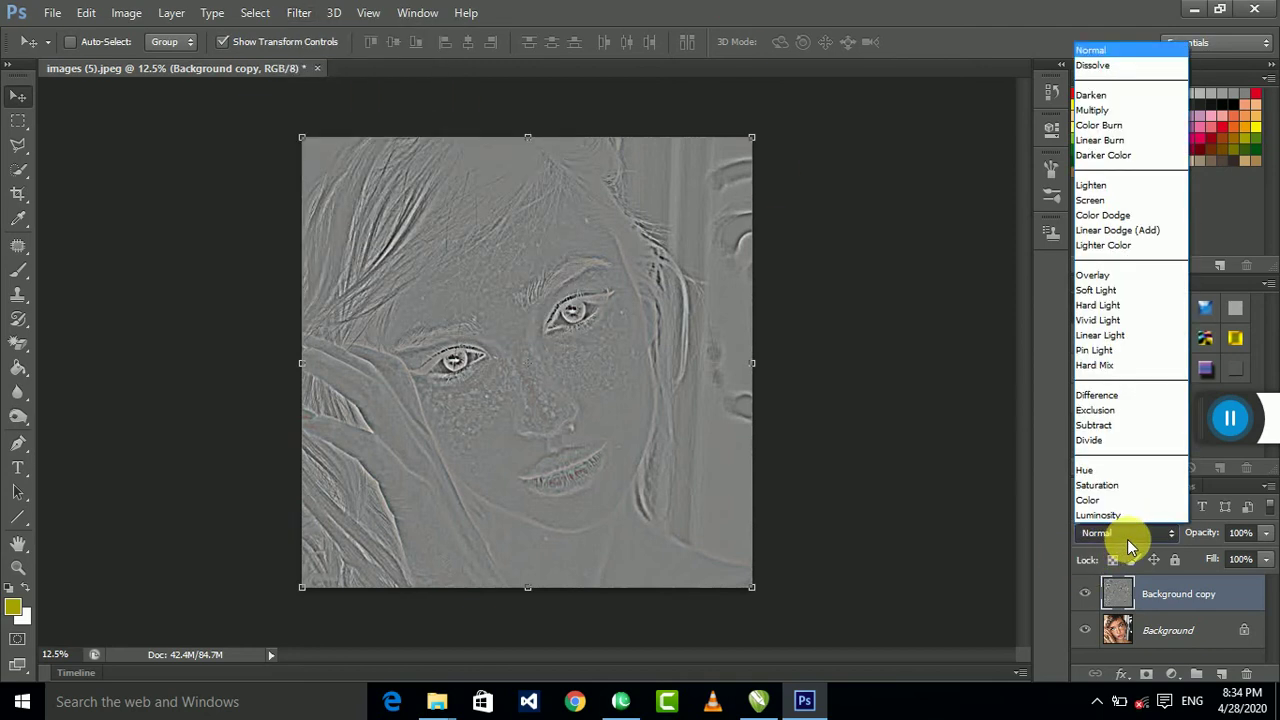
{"action": "left_click", "coordinate": [1115, 320]}
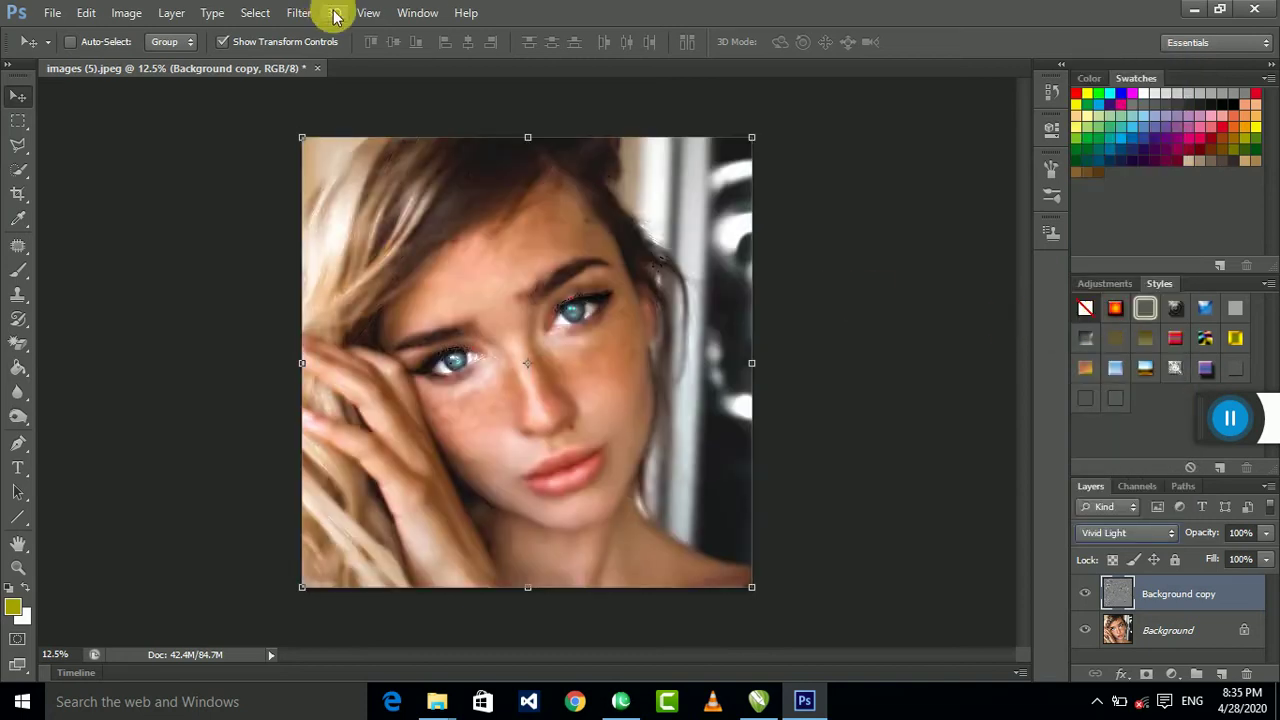
Apply a Gaussian Blur of 1.0 pixel to the Background copy
{"action": "left_click", "coordinate": [302, 13]}
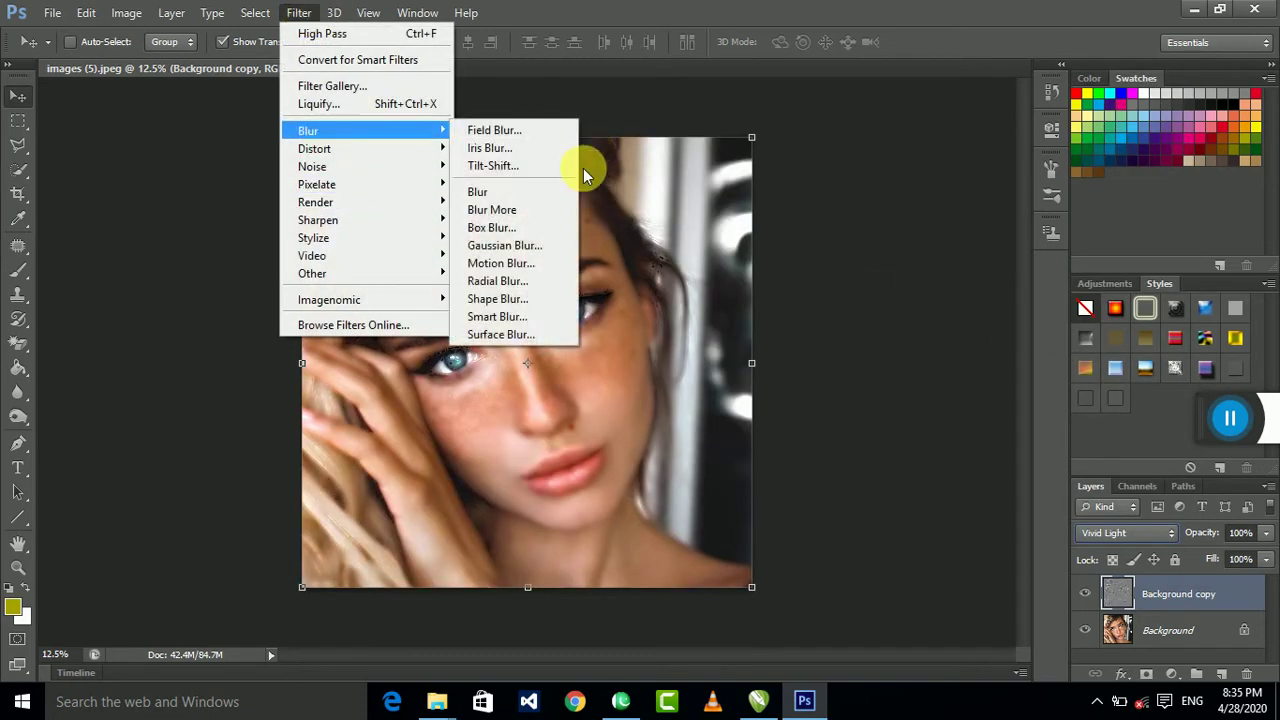
{"action": "left_click", "coordinate": [515, 248]}
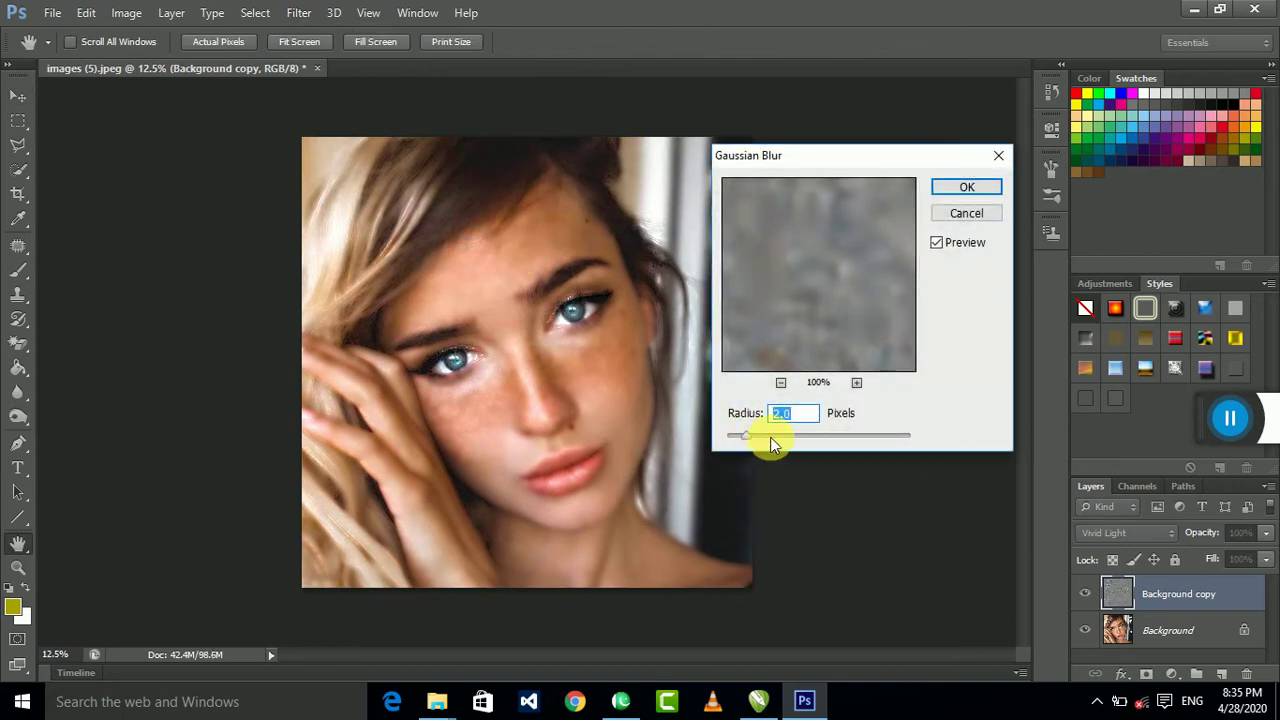
{"action": "left_click_drag", "start_coordinate": [729, 437], "coordinate": [734, 437]}
{"action": "left_click_drag", "start_coordinate": [740, 437], "coordinate": [736, 436]}
{"action": "left_click", "coordinate": [945, 192]}
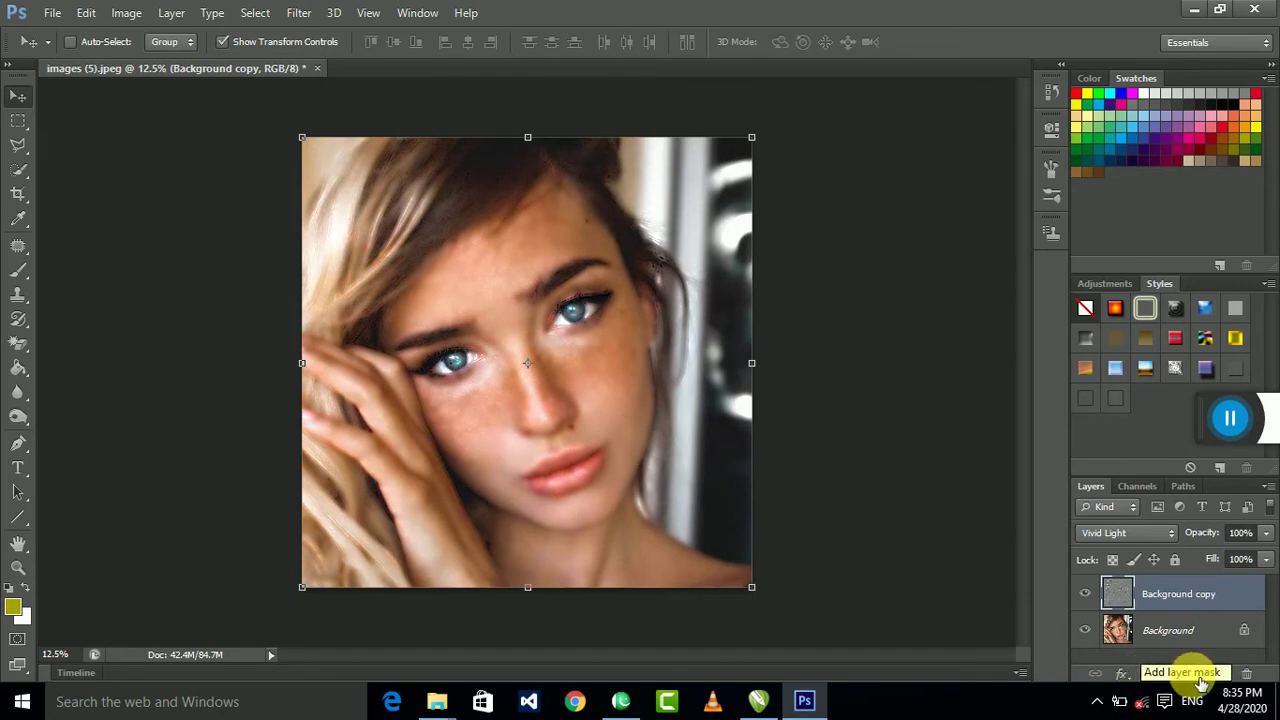
Add a layer mask to Background copy and fill it black with the Paint Bucket
{"action": "left_click", "coordinate": [1146, 674]}
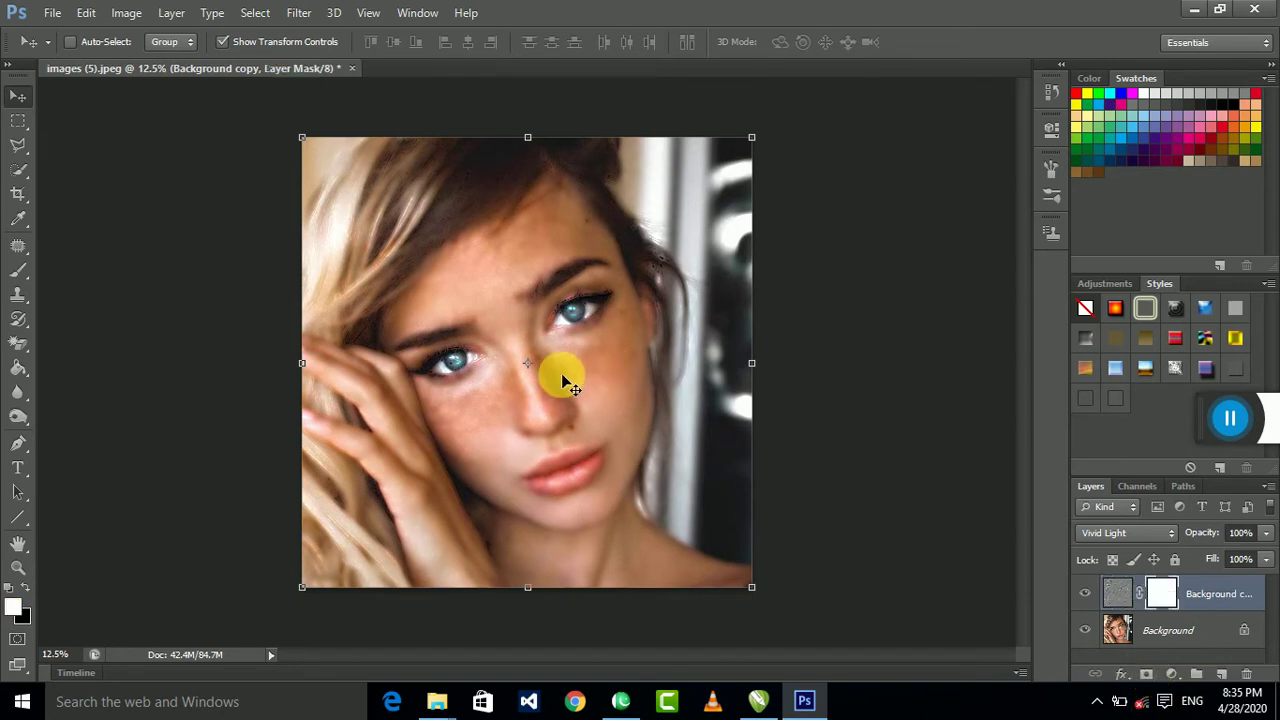
{"action": "left_click", "coordinate": [26, 590]}
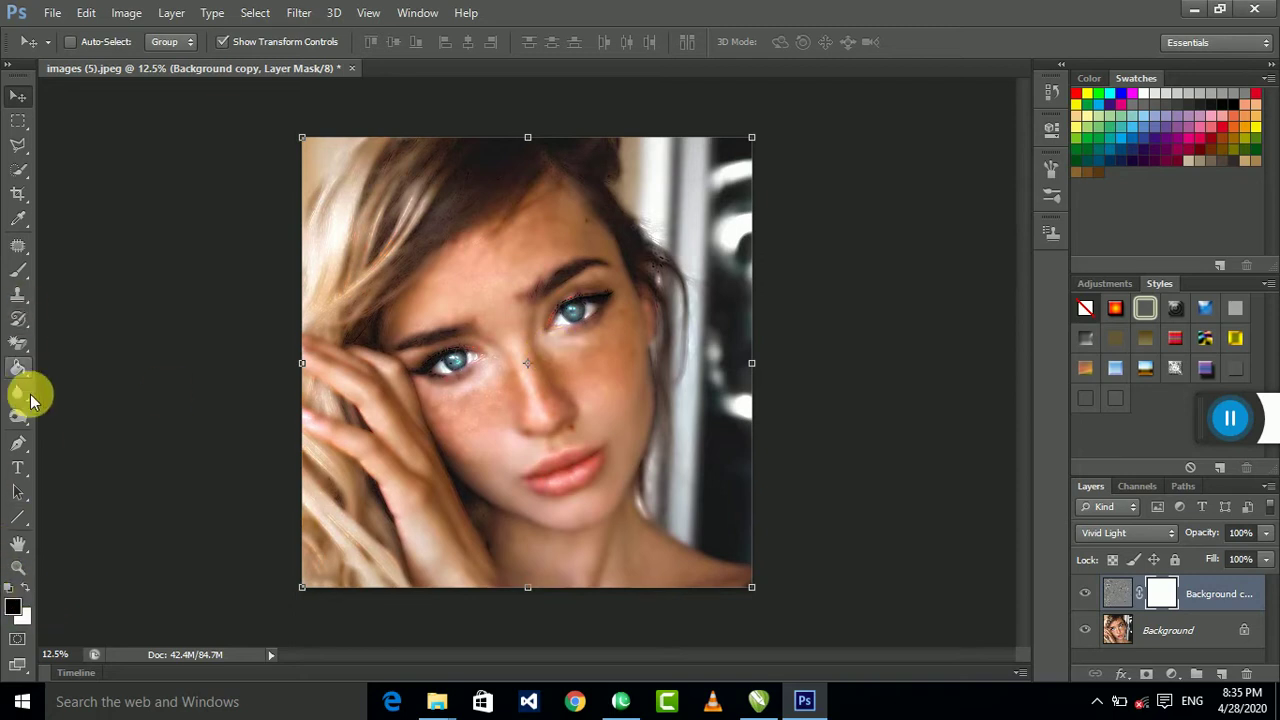
{"action": "left_click", "coordinate": [18, 375]}
{"action": "left_click", "coordinate": [96, 385]}
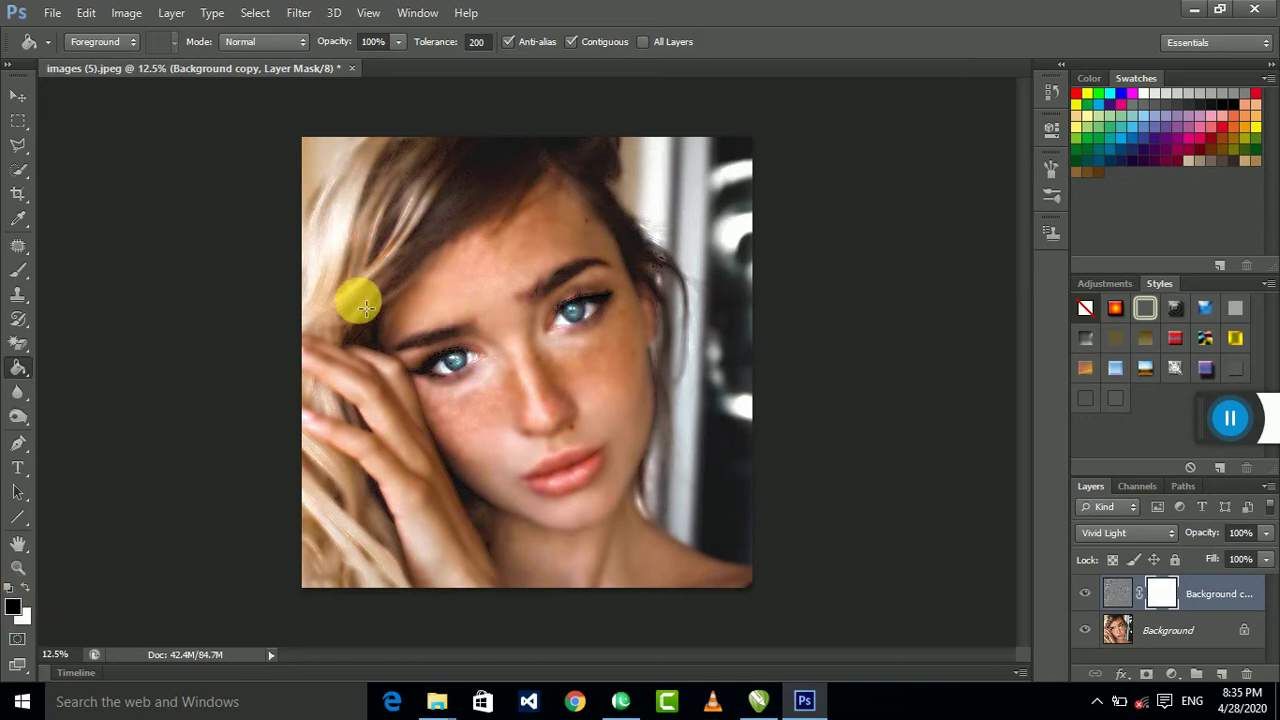
{"action": "left_click", "coordinate": [470, 308]}
{"action": "key", "text": "ctrl+plus"}
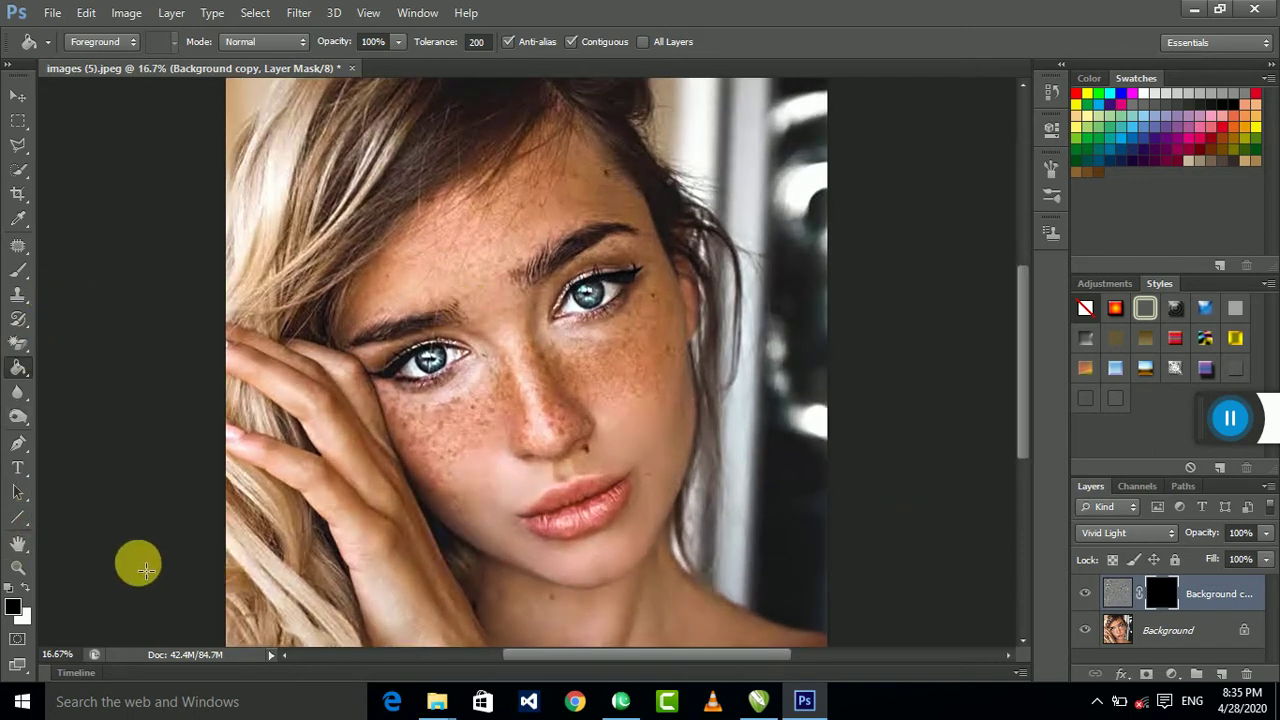
Set up a white soft Brush with 10% hardness at 82 px
{"action": "left_click", "coordinate": [26, 590]}
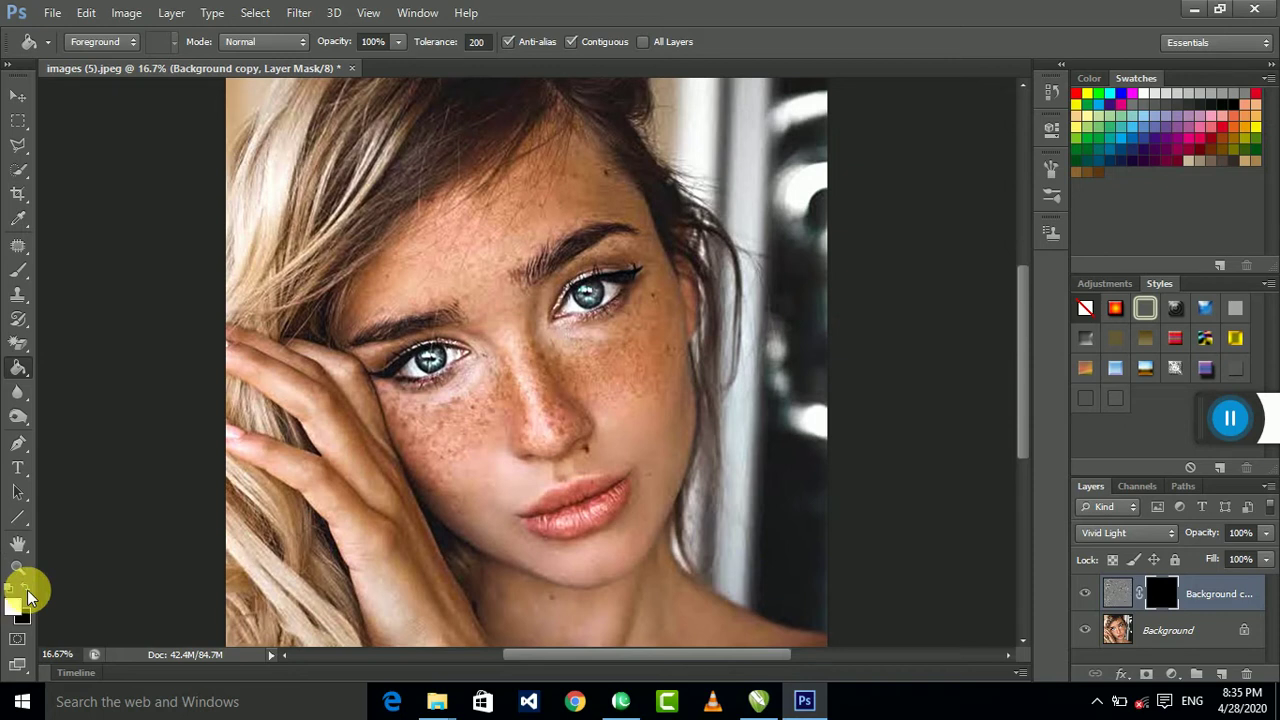
{"action": "left_click", "coordinate": [20, 268]}
{"action": "left_click", "coordinate": [104, 268]}
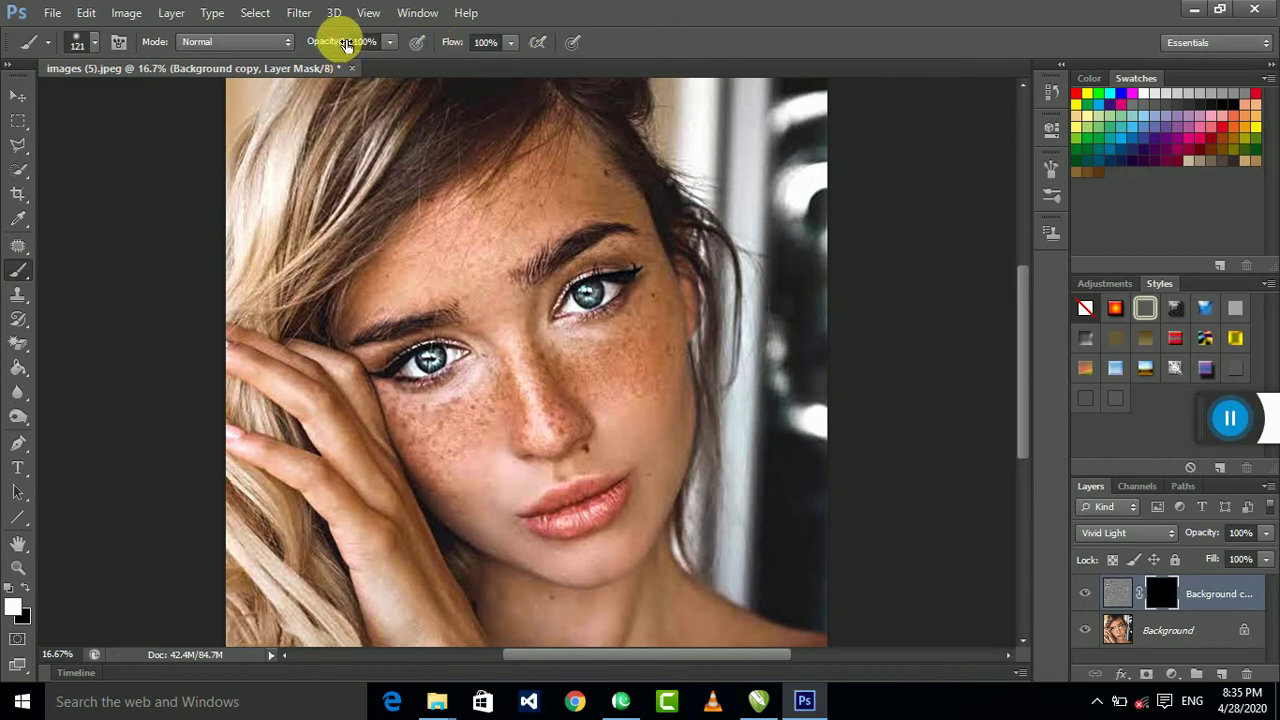
{"action": "left_click", "coordinate": [94, 42]}
{"action": "left_click_drag", "start_coordinate": [106, 102], "coordinate": [73, 98]}
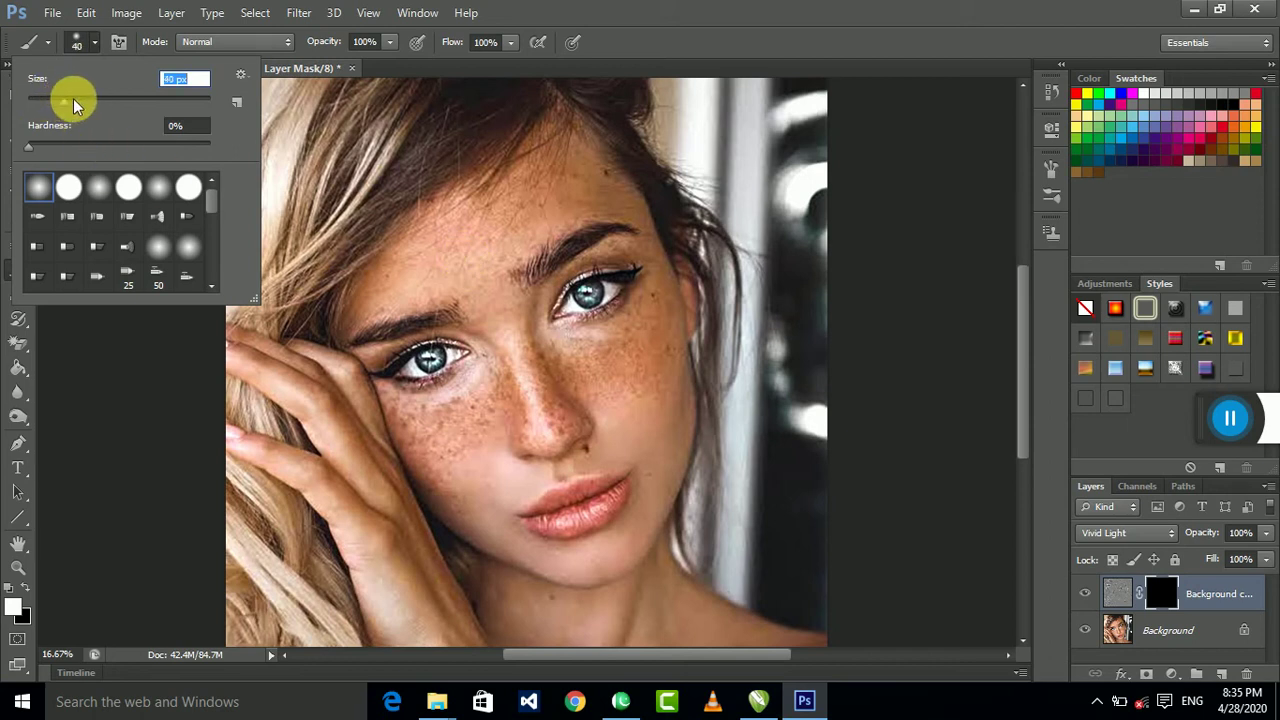
{"action": "left_click", "coordinate": [42, 146]}
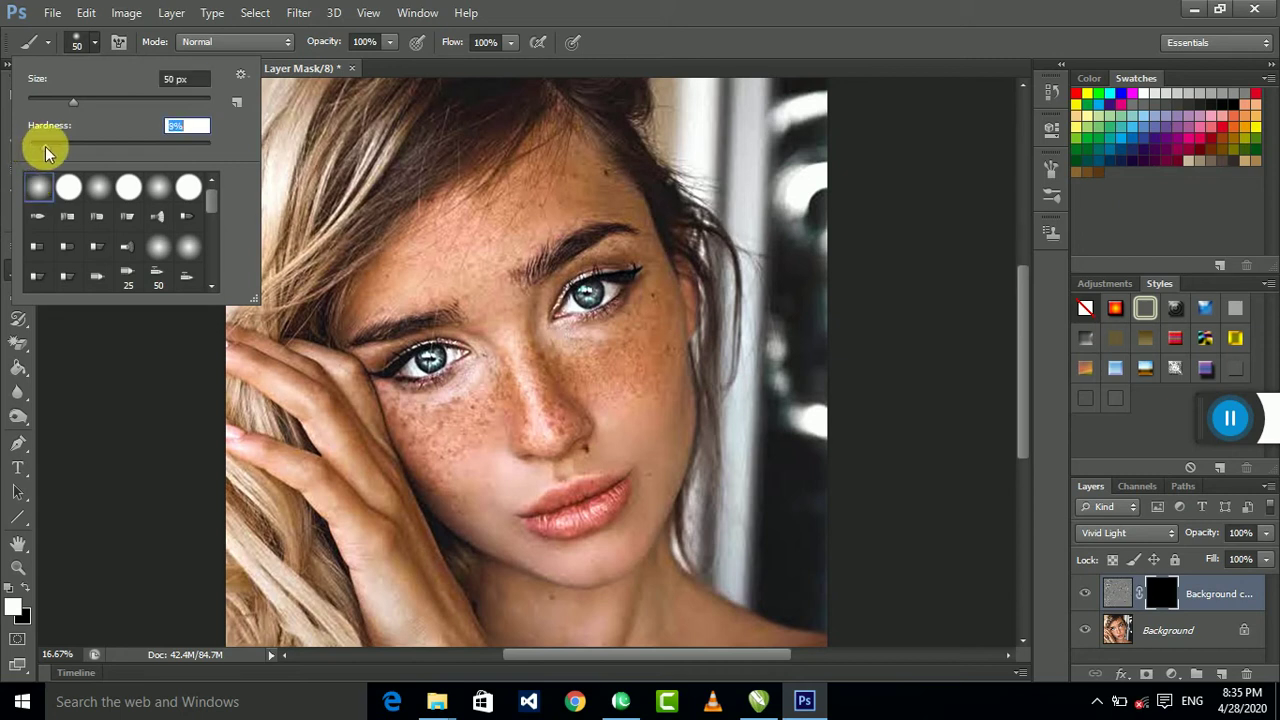
{"action": "left_click_drag", "start_coordinate": [45, 146], "coordinate": [47, 146]}
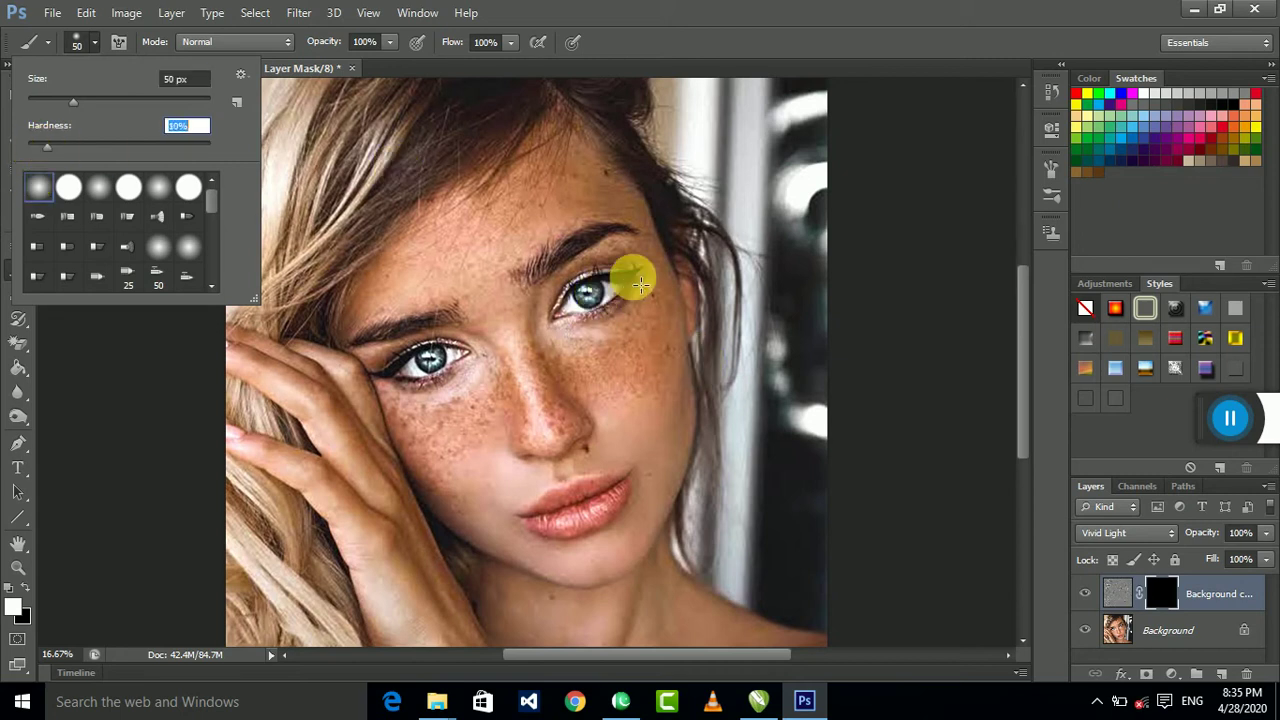
{"action": "key", "text": "Return"}
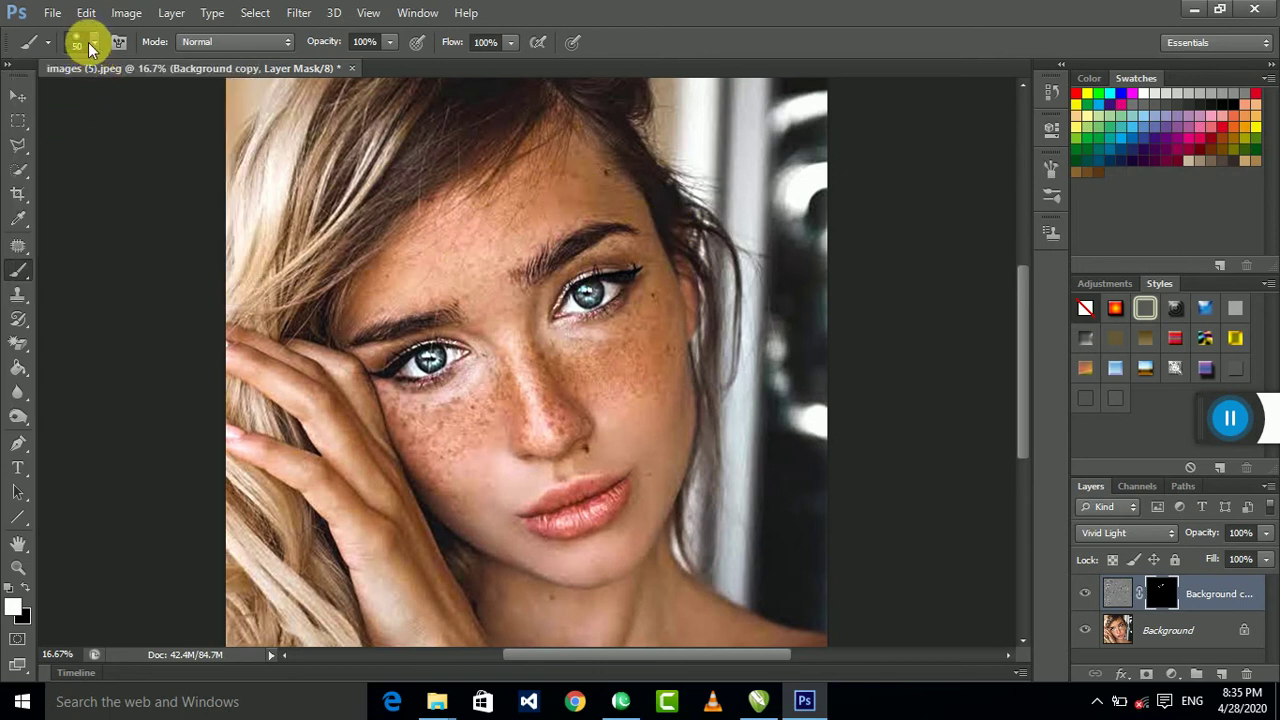
{"action": "left_click", "coordinate": [80, 42]}
{"action": "type", "text": "82"}
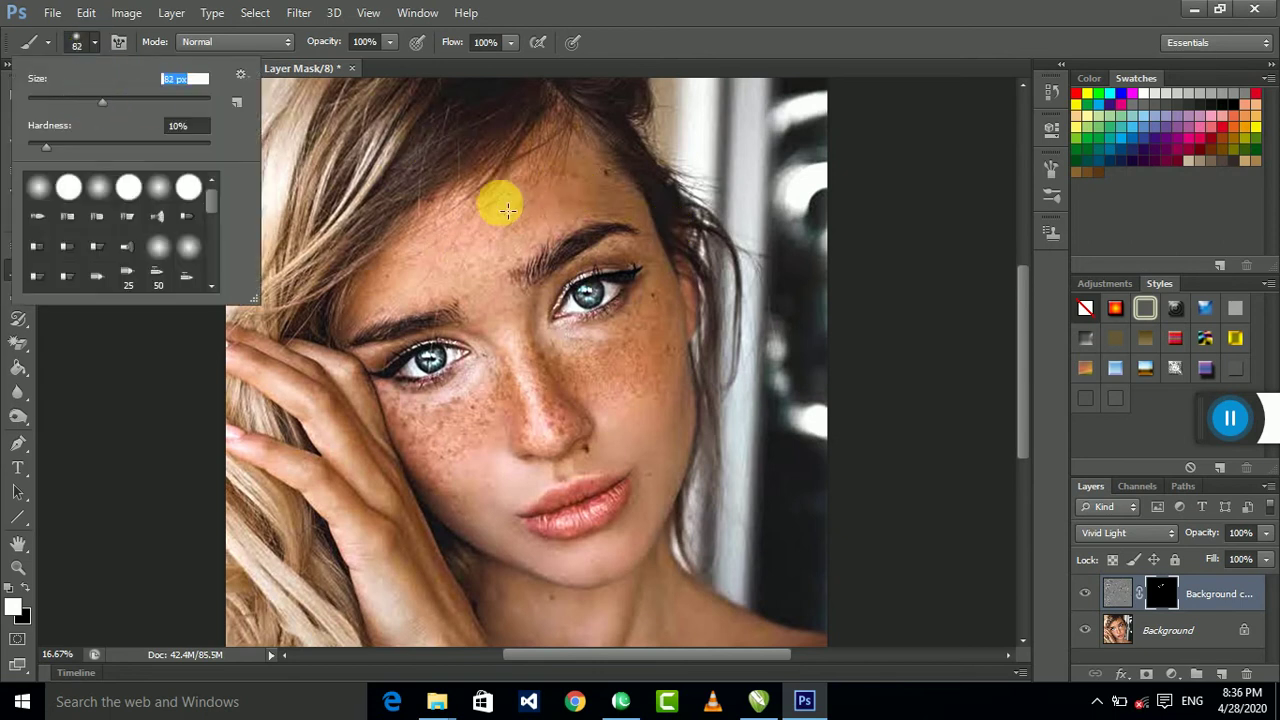
{"action": "key", "text": "Return"}
Paint white over the forehead, brow, cheeks and nose, enlarging the brush to 154 and 380 px
{"action": "mouse_move", "coordinate": [557, 190]}
{"action": "left_mouse_down"}
{"action": "mouse_move", "coordinate": [371, 280]}
{"action": "mouse_move", "coordinate": [423, 274]}
{"action": "mouse_move", "coordinate": [479, 239]}
{"action": "mouse_move", "coordinate": [440, 206]}
{"action": "mouse_move", "coordinate": [474, 211]}
{"action": "mouse_move", "coordinate": [580, 171]}
{"action": "mouse_move", "coordinate": [601, 204]}
{"action": "mouse_move", "coordinate": [534, 206]}
{"action": "mouse_move", "coordinate": [497, 289]}
{"action": "mouse_move", "coordinate": [526, 394]}
{"action": "mouse_move", "coordinate": [483, 433]}
{"action": "mouse_move", "coordinate": [508, 371]}
{"action": "mouse_move", "coordinate": [443, 429]}
{"action": "left_mouse_up"}
{"action": "left_click", "coordinate": [80, 42]}
{"action": "type", "text": "154"}
{"action": "key", "text": "Return"}
{"action": "left_click", "coordinate": [94, 42]}
{"action": "left_click_drag", "start_coordinate": [150, 104], "coordinate": [177, 104]}
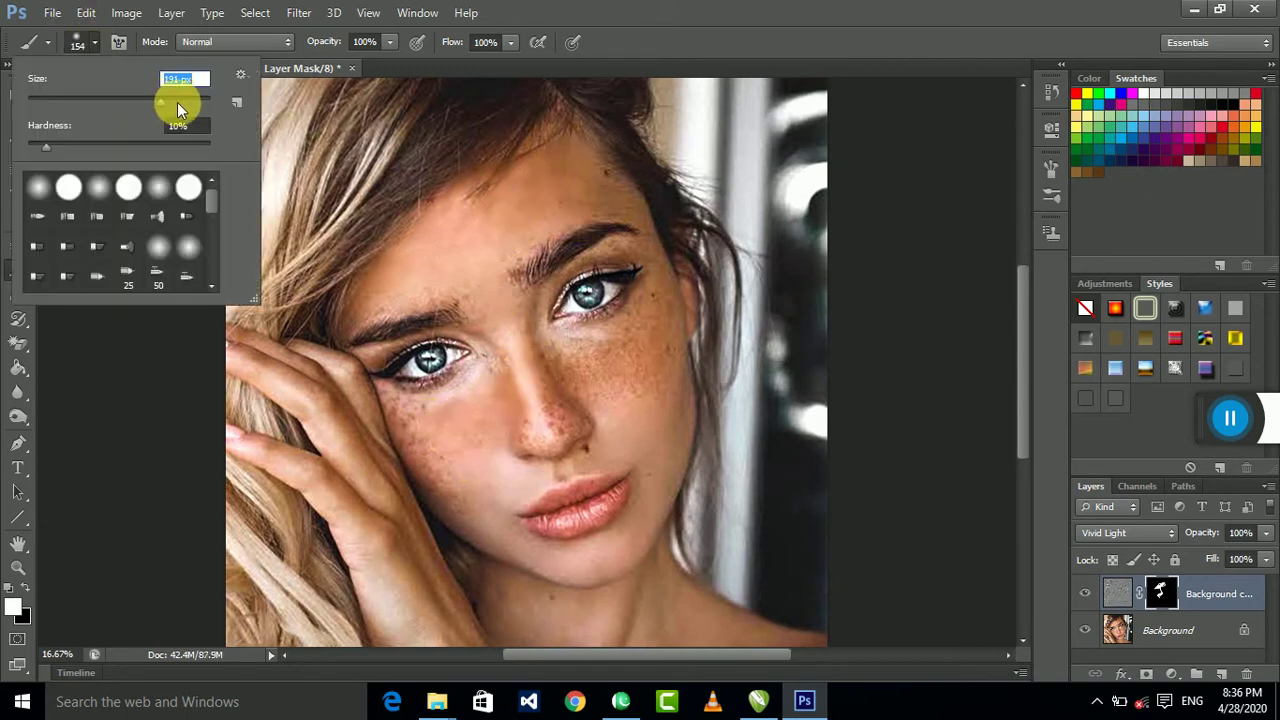
{"action": "left_click", "coordinate": [437, 424]}
{"action": "mouse_move", "coordinate": [437, 424]}
{"action": "left_mouse_down"}
{"action": "mouse_move", "coordinate": [429, 451]}
{"action": "mouse_move", "coordinate": [509, 443]}
{"action": "mouse_move", "coordinate": [653, 363]}
{"action": "mouse_move", "coordinate": [537, 337]}
{"action": "mouse_move", "coordinate": [503, 283]}
{"action": "mouse_move", "coordinate": [595, 167]}
{"action": "mouse_move", "coordinate": [557, 134]}
{"action": "mouse_move", "coordinate": [351, 294]}
{"action": "mouse_move", "coordinate": [427, 290]}
{"action": "mouse_move", "coordinate": [480, 306]}
{"action": "mouse_move", "coordinate": [465, 387]}
{"action": "mouse_move", "coordinate": [449, 400]}
{"action": "mouse_move", "coordinate": [456, 470]}
{"action": "mouse_move", "coordinate": [414, 434]}
{"action": "mouse_move", "coordinate": [457, 471]}
{"action": "mouse_move", "coordinate": [400, 443]}
{"action": "mouse_move", "coordinate": [458, 515]}
{"action": "mouse_move", "coordinate": [486, 494]}
{"action": "mouse_move", "coordinate": [420, 429]}
{"action": "mouse_move", "coordinate": [465, 460]}
{"action": "left_mouse_up"}
{"action": "key", "text": "o"}
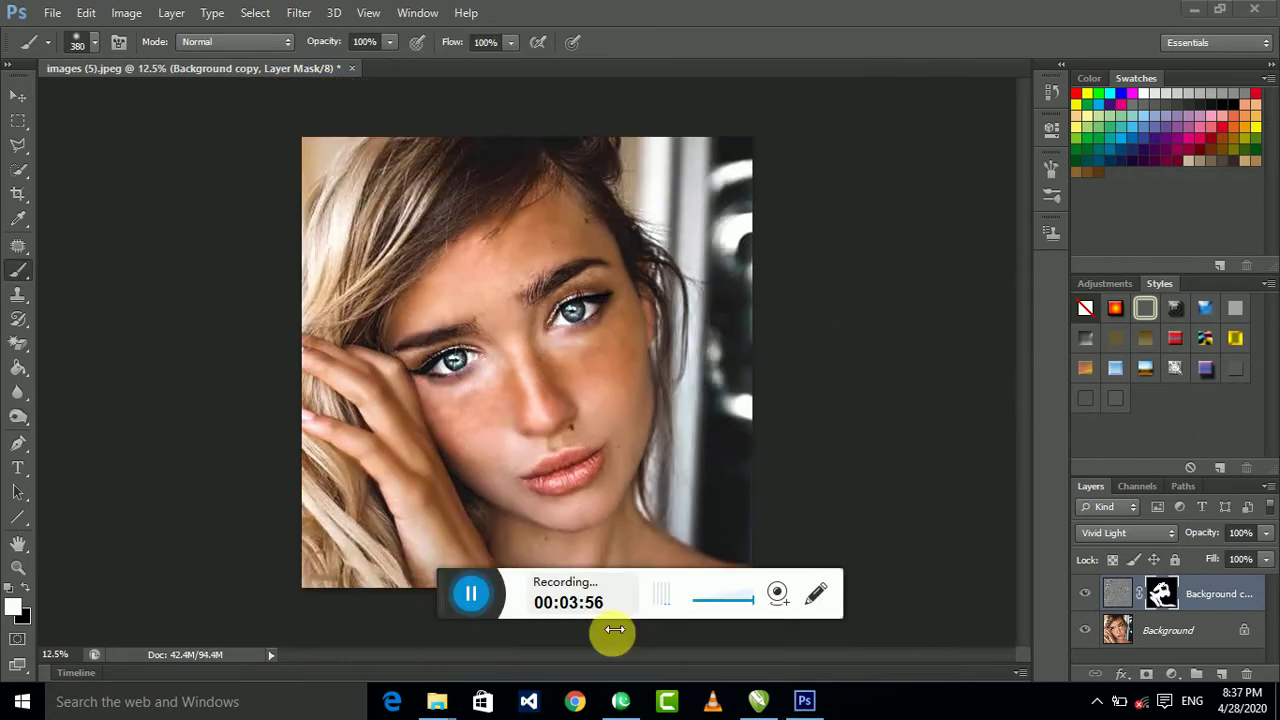
{"action": "left_click_drag", "start_coordinate": [447, 617], "coordinate": [1177, 429]}
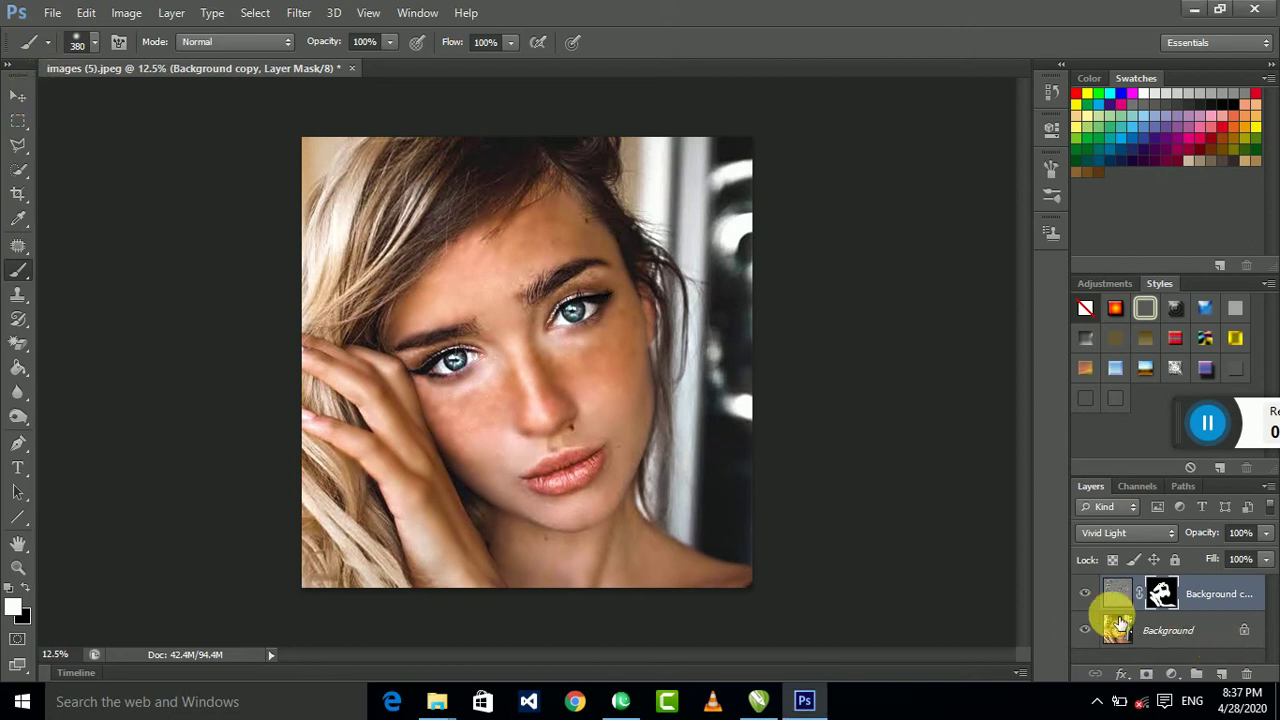
Toggle the Background copy visibility to compare the smoothing, then zoom in on the face
{"action": "left_click", "coordinate": [1088, 594]}
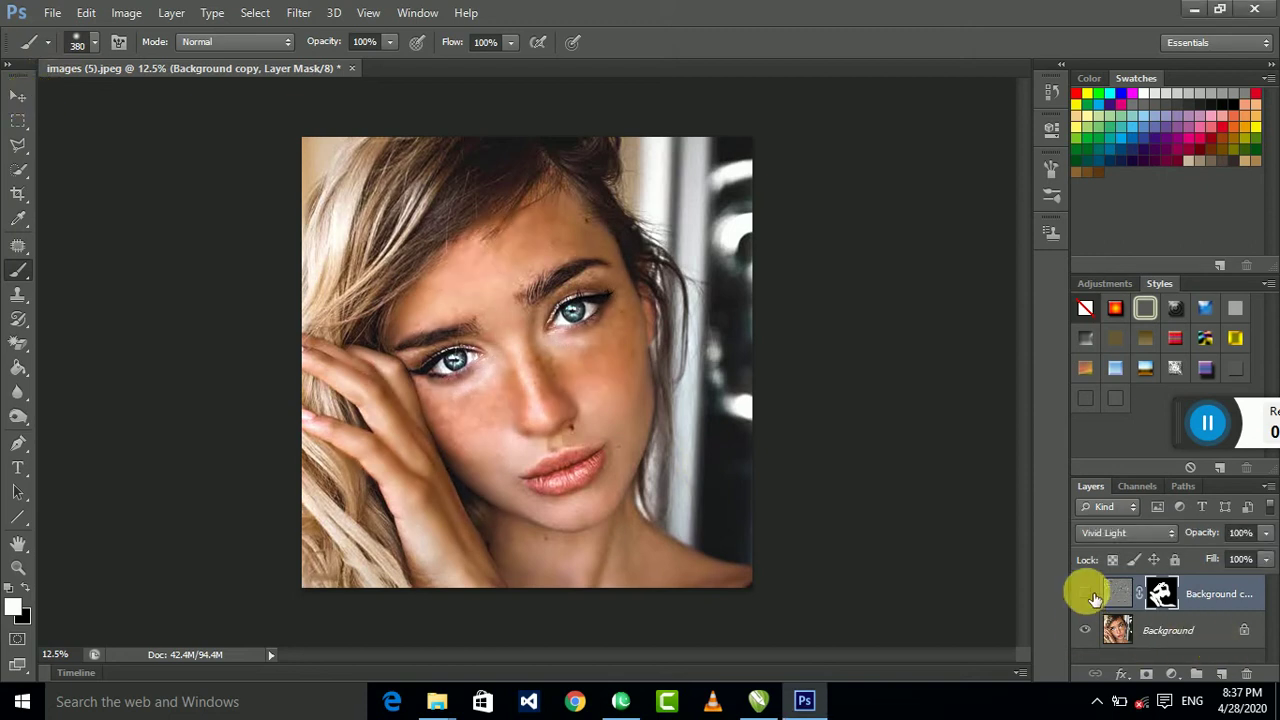
{"action": "key", "text": "ctrl+plus"}
{"action": "key", "text": "ctrl+plus"}
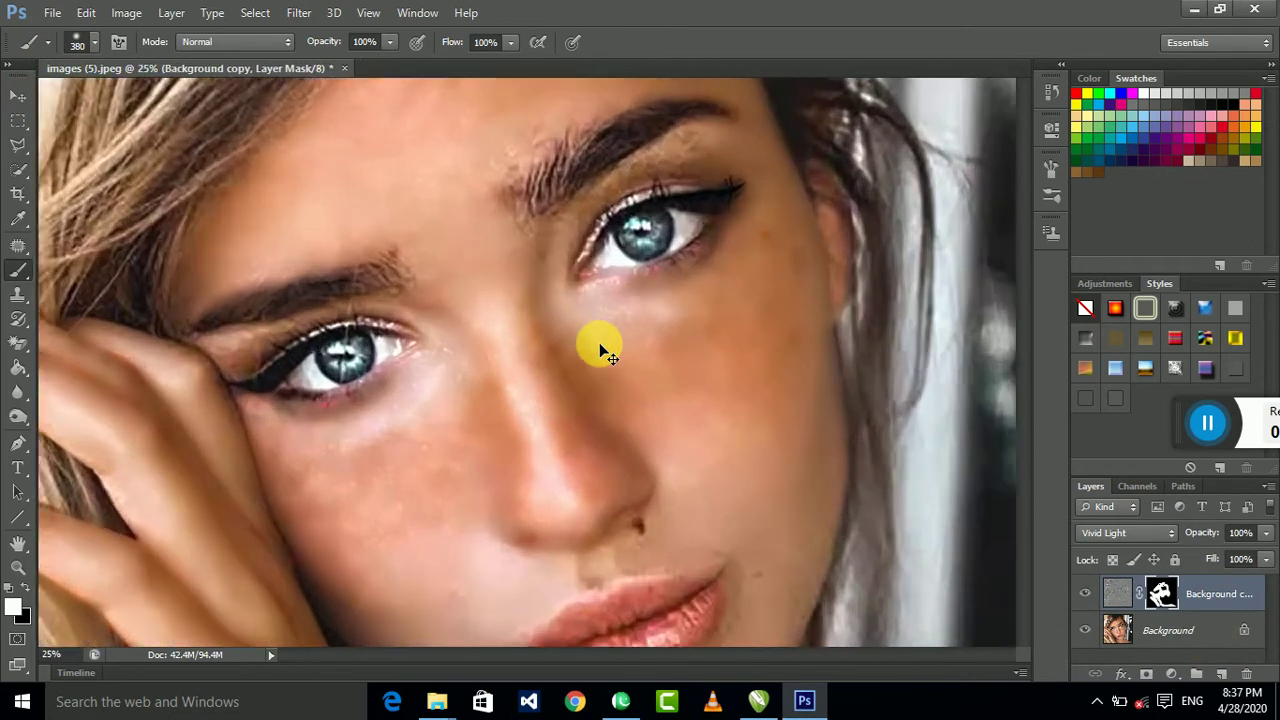
{"action": "scroll", "coordinate": [640, 430], "scroll_direction": "up", "scroll_amount": 1}
{"action": "scroll", "coordinate": [686, 514], "scroll_direction": "up", "scroll_amount": 1}
{"action": "scroll", "coordinate": [671, 386], "scroll_direction": "up", "scroll_amount": 1}
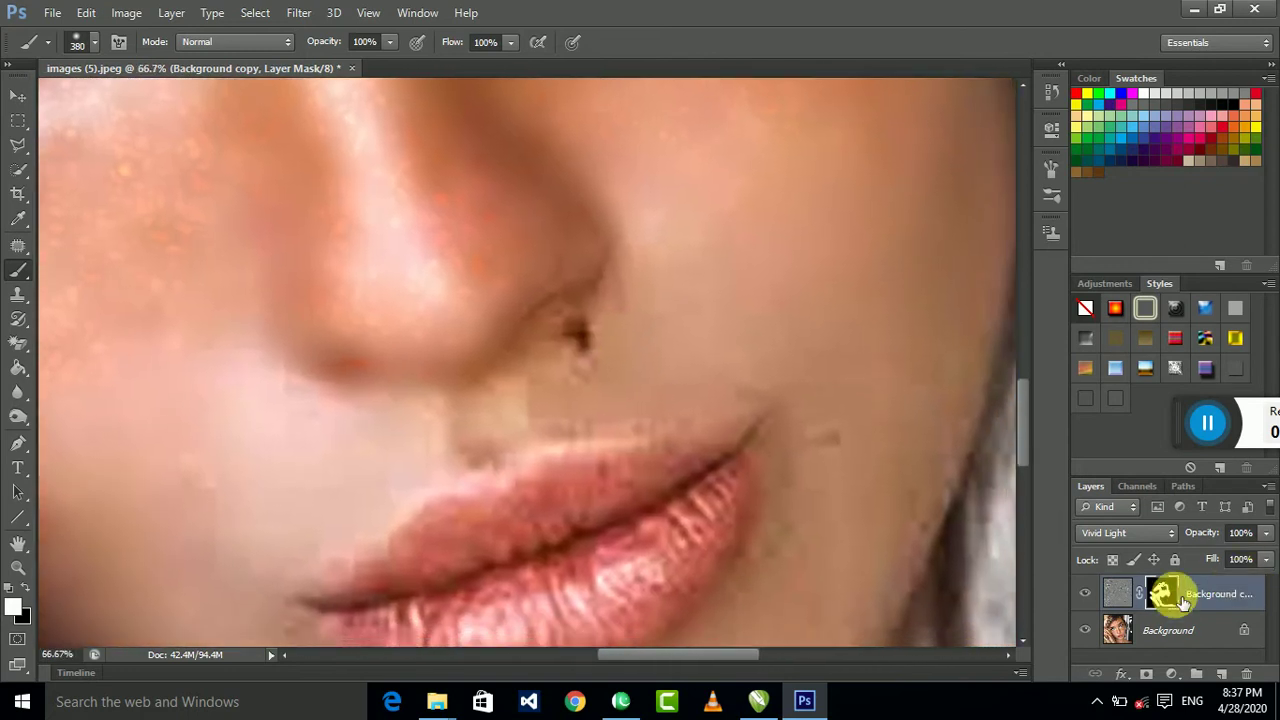
Merge the masked Background copy down into the Background layer
{"action": "right_click", "coordinate": [1172, 598]}
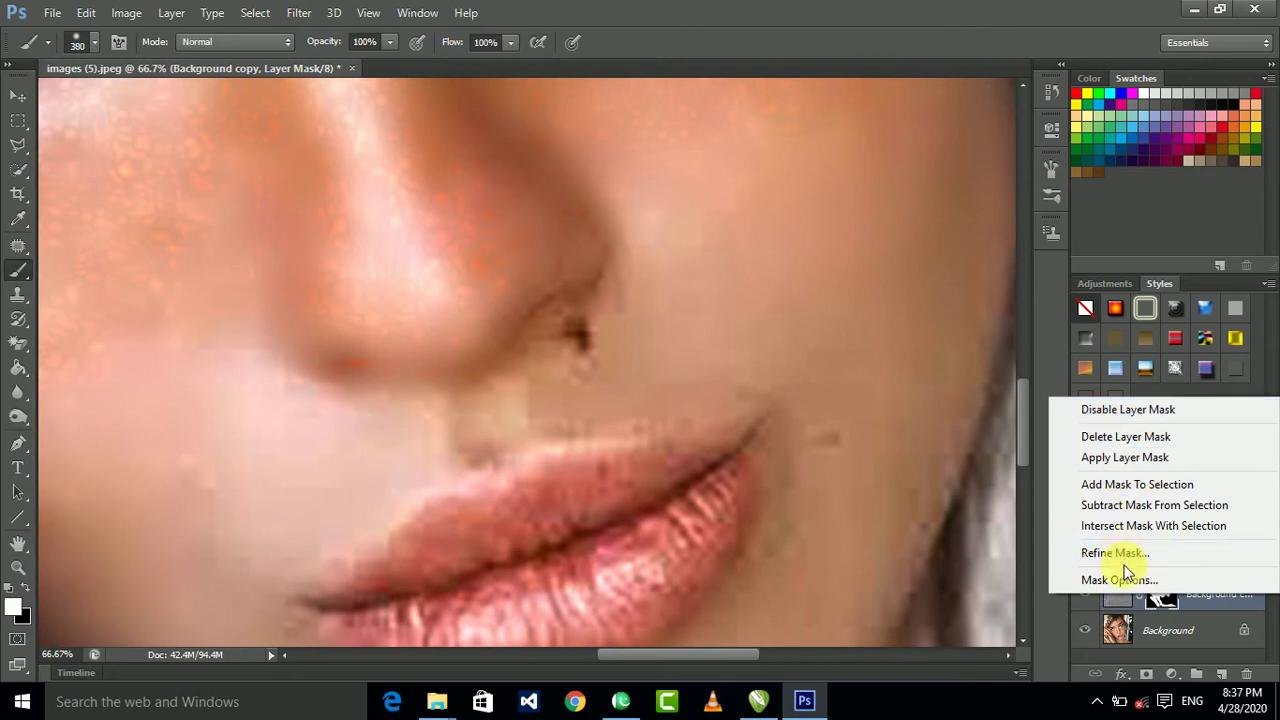
{"action": "left_click", "coordinate": [1170, 640]}
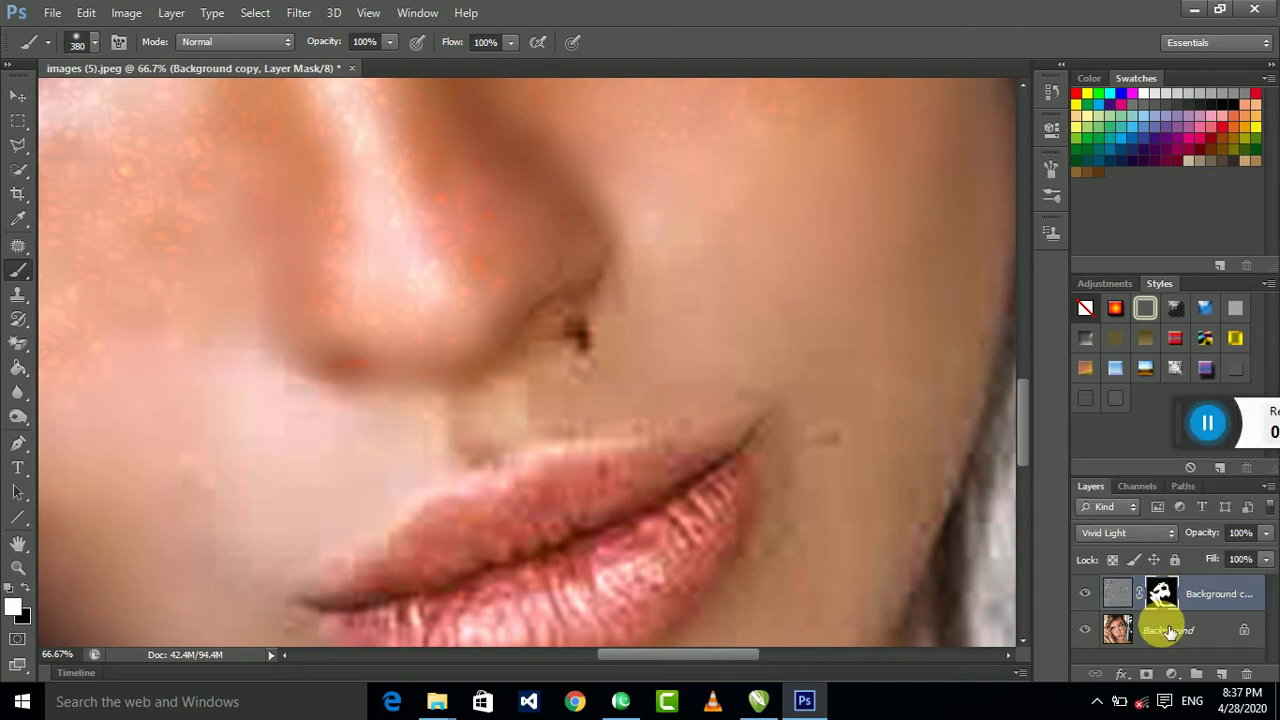
{"action": "right_click", "coordinate": [1162, 622]}
{"action": "left_click", "coordinate": [1134, 518]}
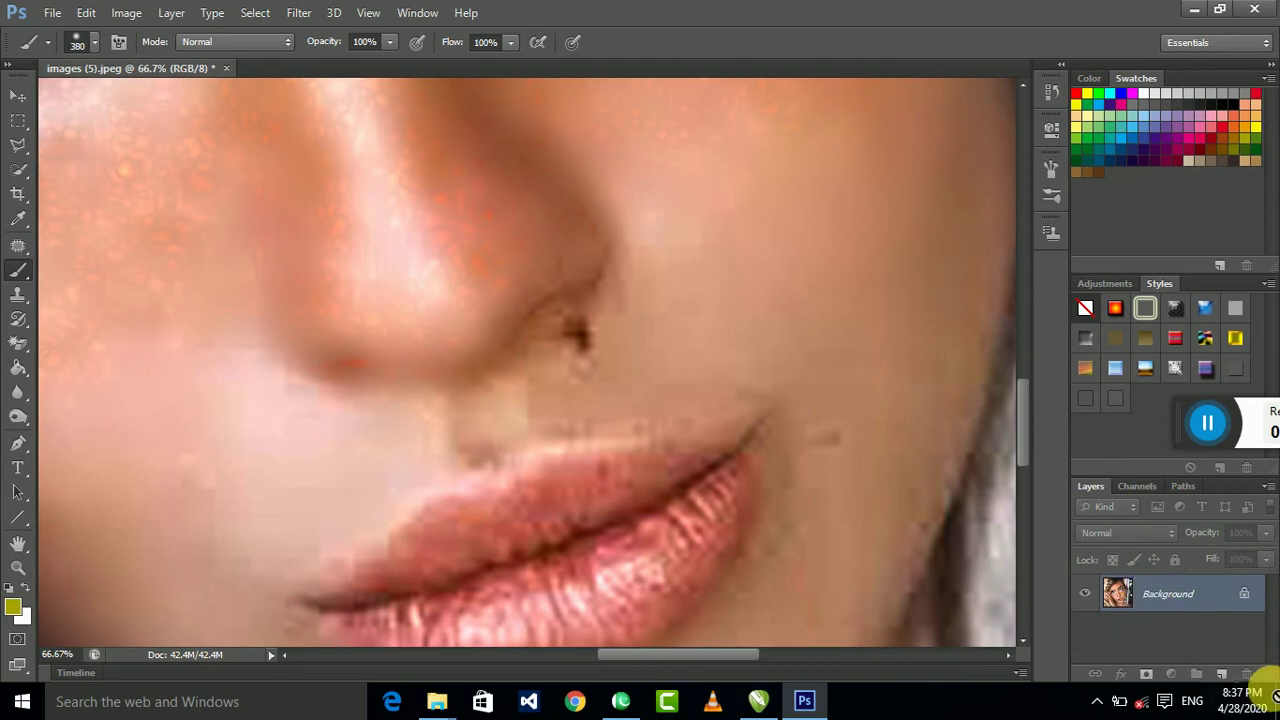
Duplicate the Background and use the Patch Tool to replace the nostril blemish with clean skin
{"action": "left_click_drag", "start_coordinate": [1153, 594], "coordinate": [1222, 674]}
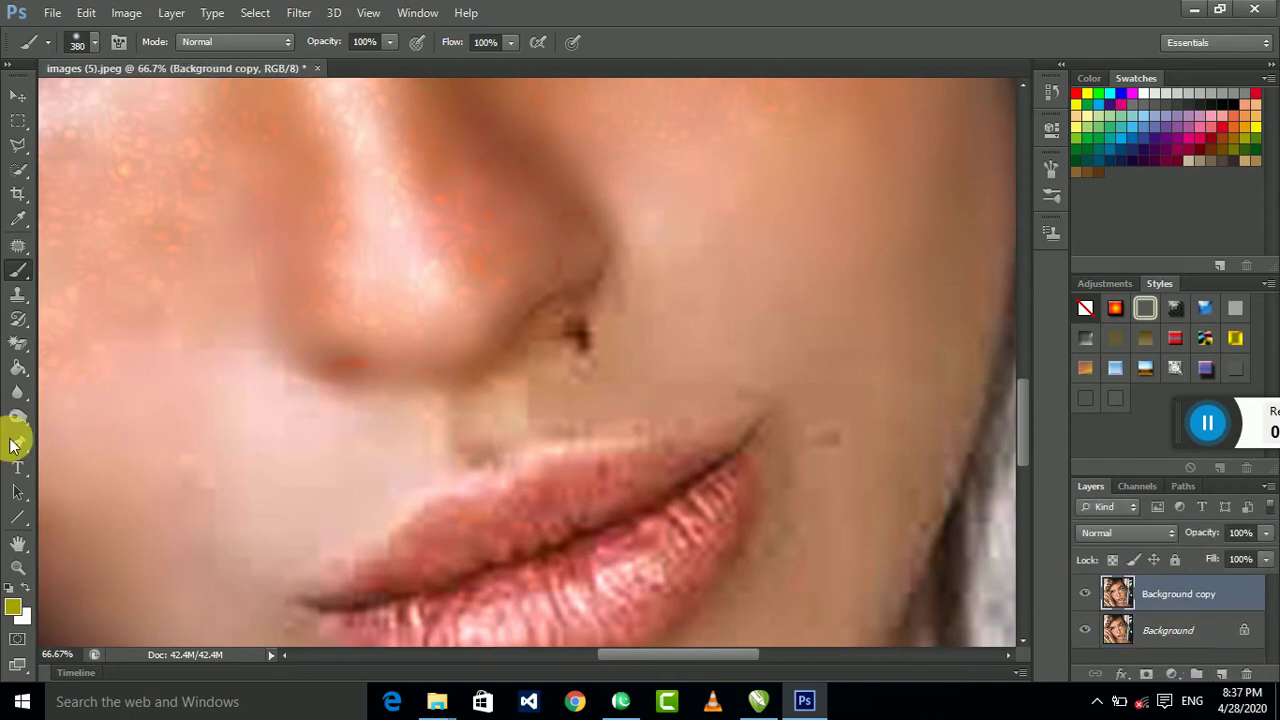
{"action": "left_click", "coordinate": [20, 245]}
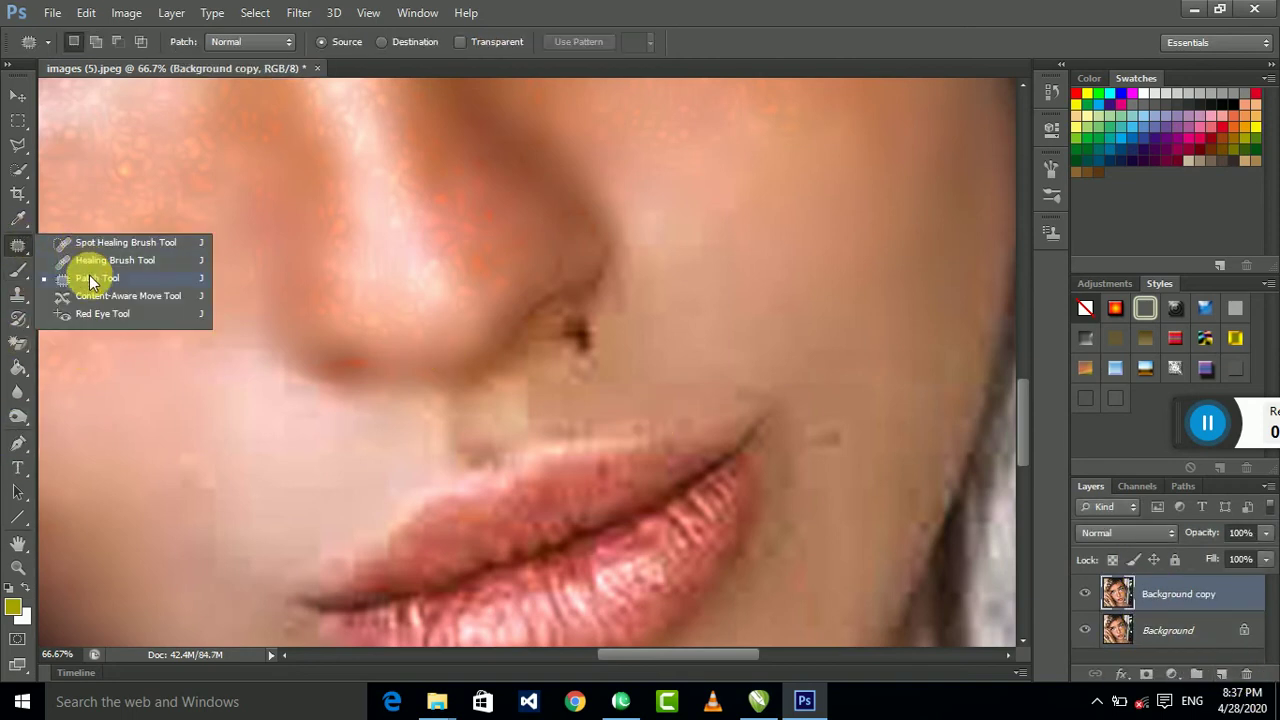
{"action": "left_click", "coordinate": [91, 285]}
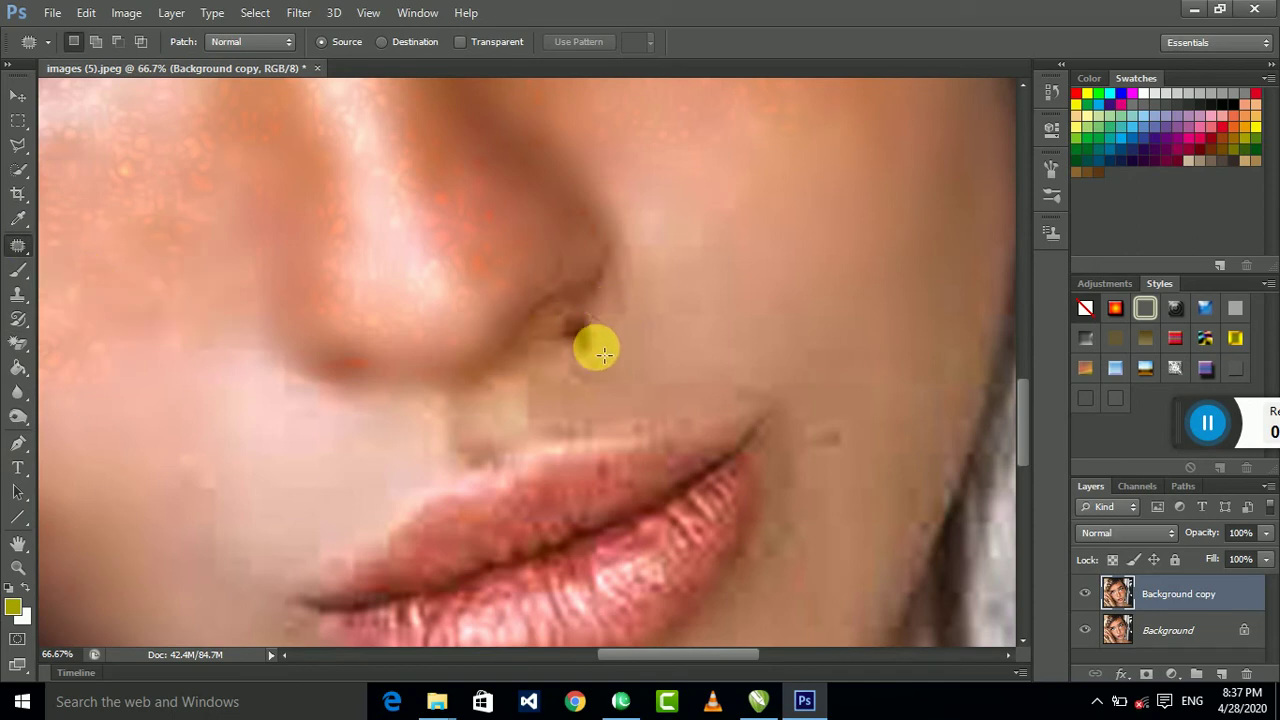
{"action": "left_click_drag", "start_coordinate": [606, 320], "coordinate": [595, 329]}
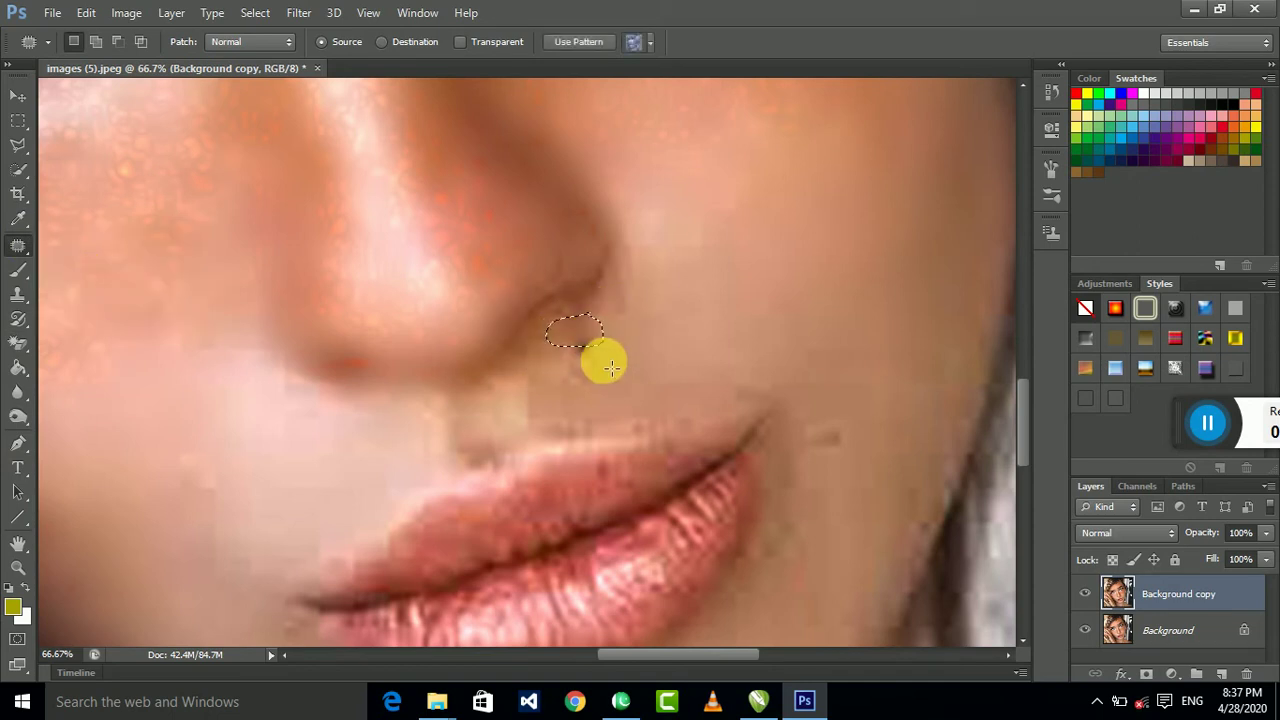
{"action": "left_click_drag", "start_coordinate": [591, 329], "coordinate": [666, 349]}
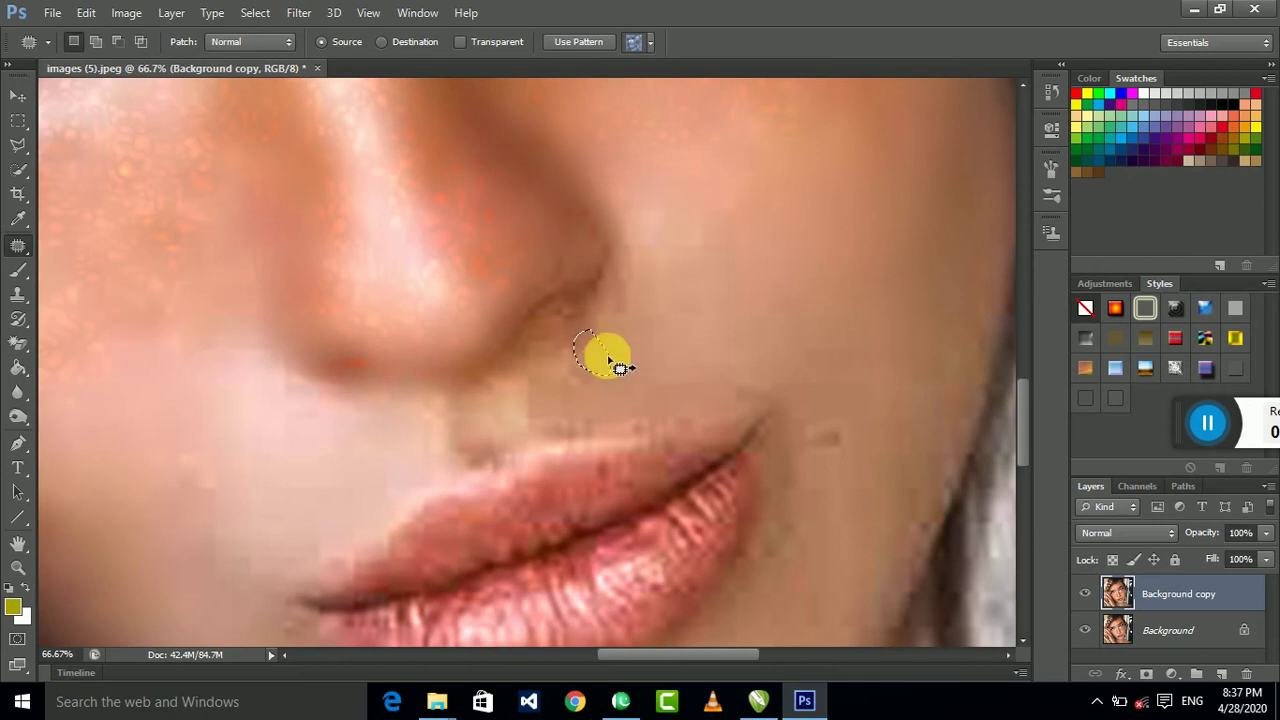
{"action": "key", "text": "ctrl+minus"}
{"action": "key", "text": "ctrl+minus"}
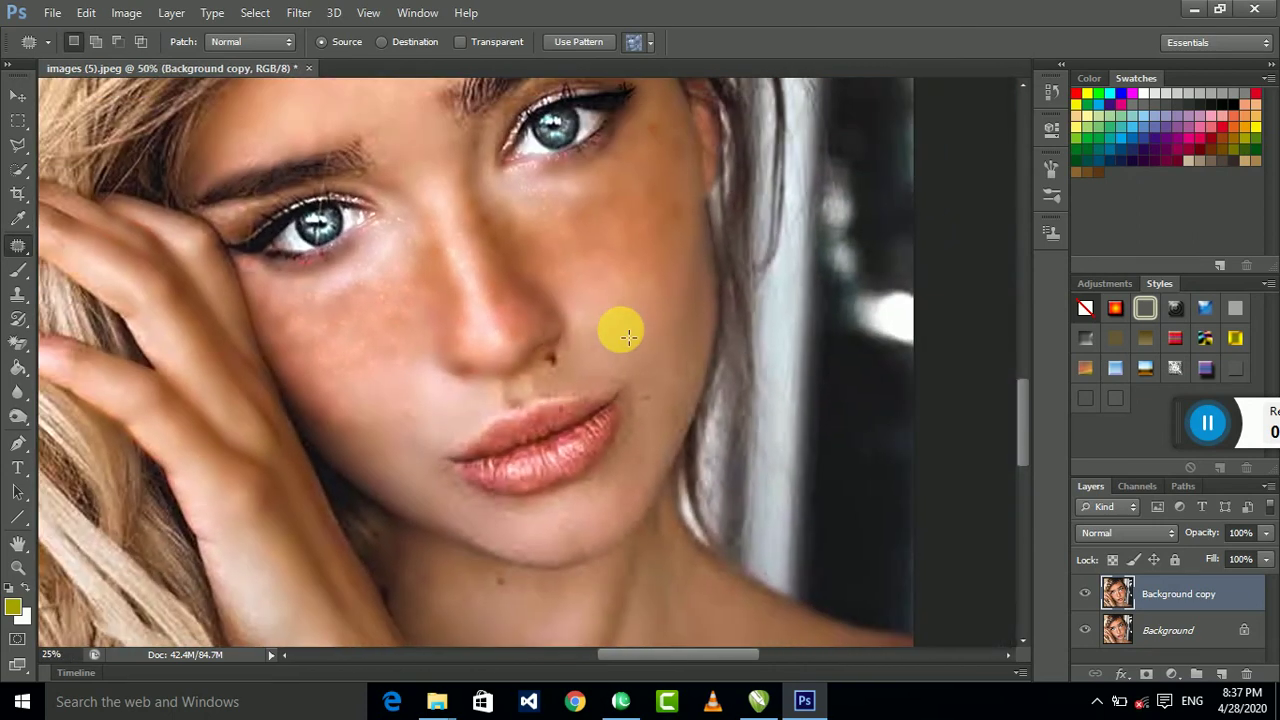
{"action": "key", "text": "ctrl+minus"}
{"action": "key", "text": "ctrl+minus"}
{"action": "key", "text": "ctrl+minus"}
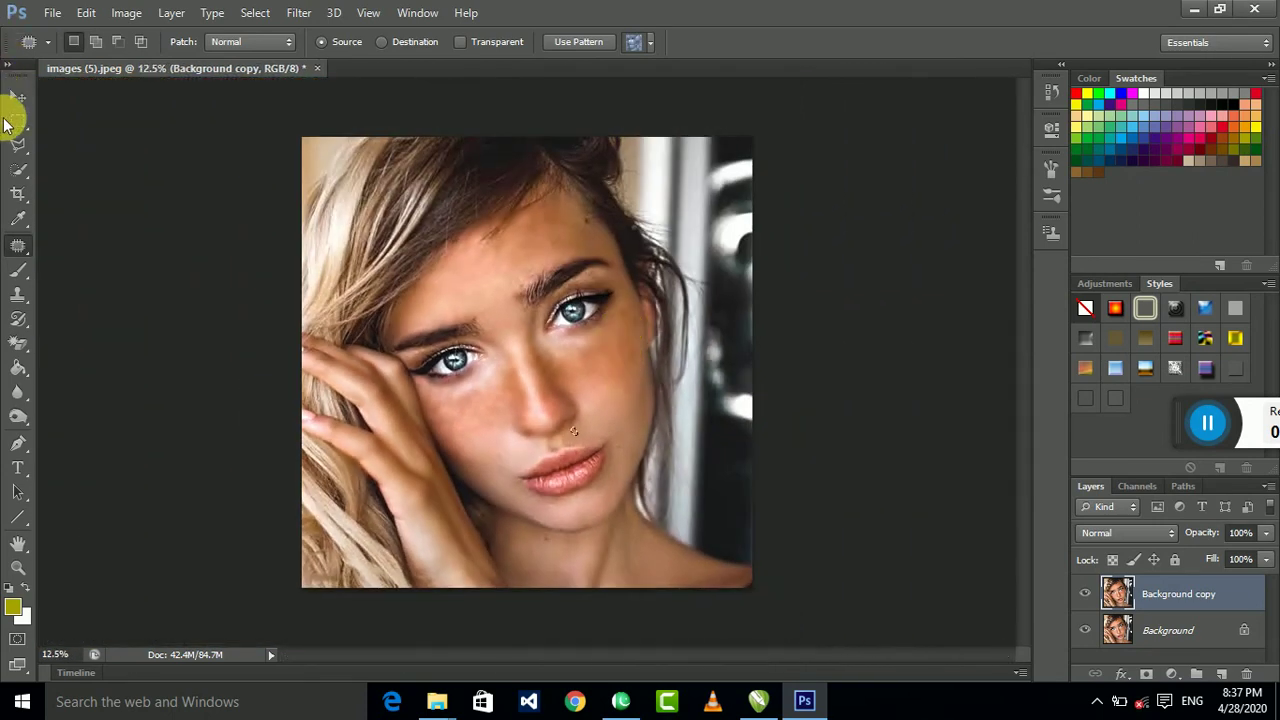
{"action": "left_click", "coordinate": [18, 120]}
Deselect, then add a Selective Color layer with Reds Black lowered to -69
{"action": "left_click", "coordinate": [82, 130]}
{"action": "left_click", "coordinate": [200, 189]}
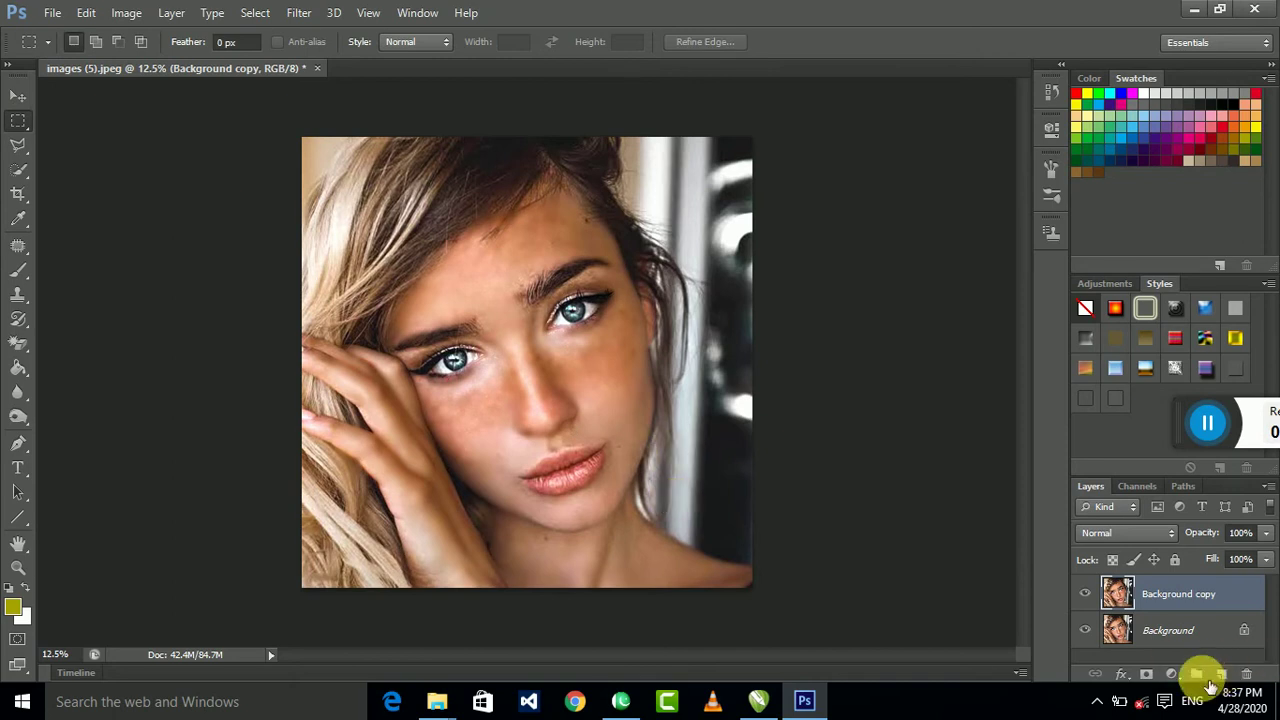
{"action": "left_click", "coordinate": [1166, 674]}
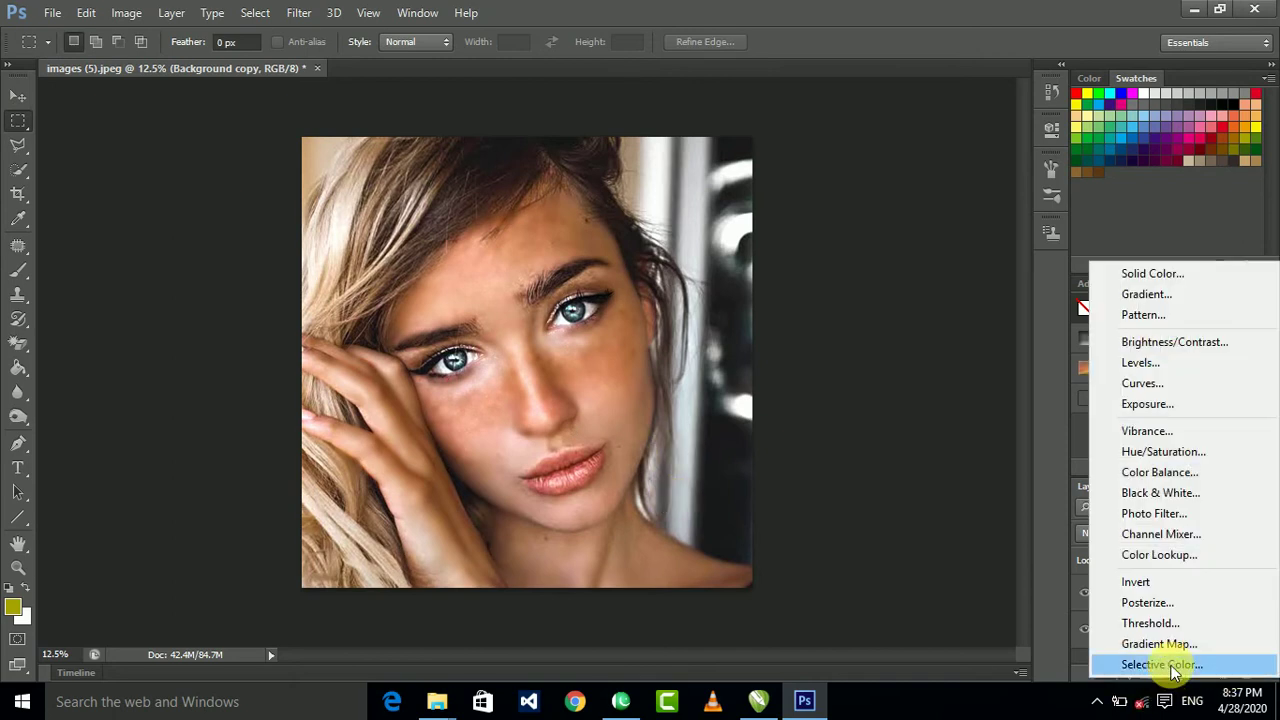
{"action": "left_click", "coordinate": [1160, 665]}
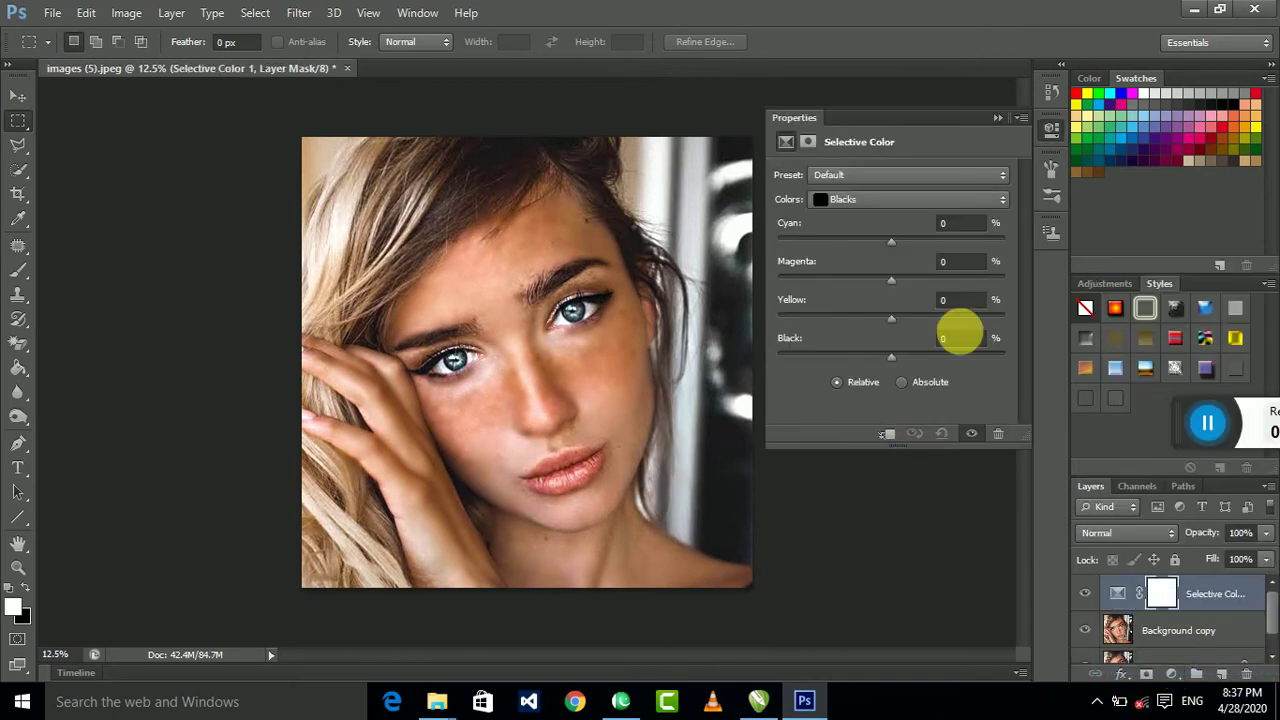
{"action": "left_click", "coordinate": [909, 198]}
{"action": "left_click", "coordinate": [884, 220]}
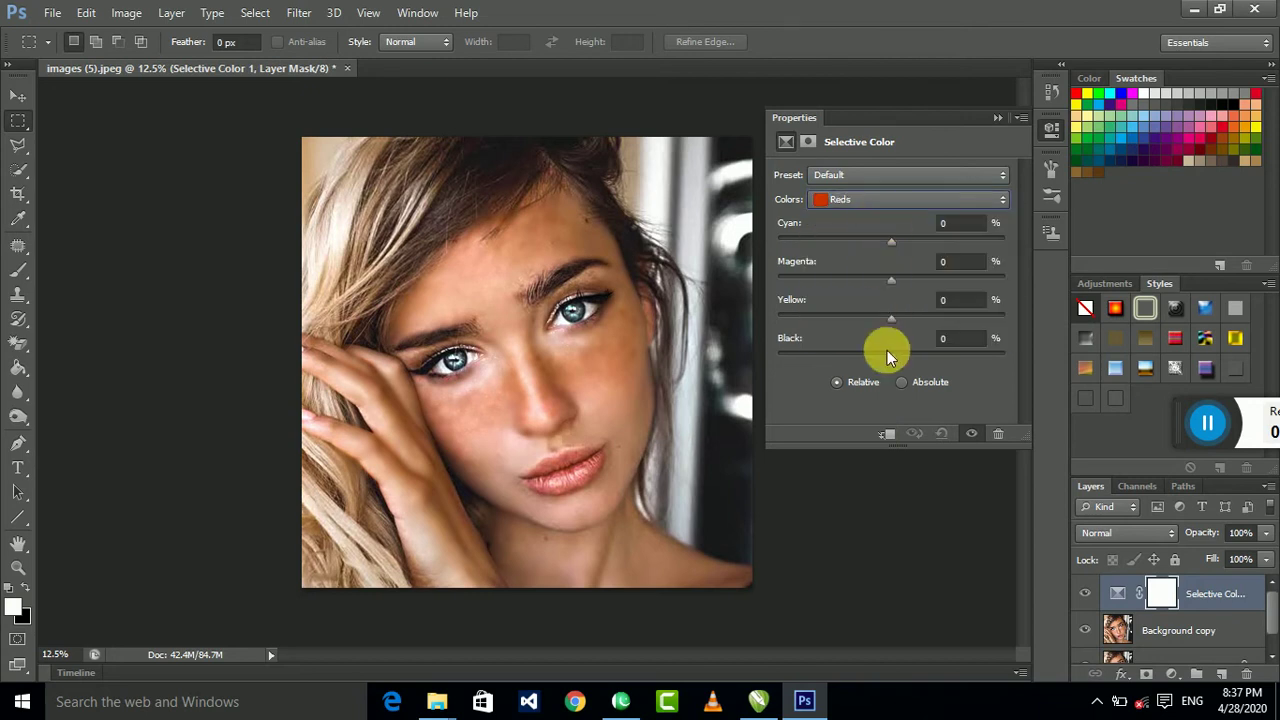
{"action": "mouse_move", "coordinate": [852, 356]}
{"action": "left_mouse_down"}
{"action": "mouse_move", "coordinate": [808, 357]}
{"action": "mouse_move", "coordinate": [819, 357]}
{"action": "left_mouse_up"}
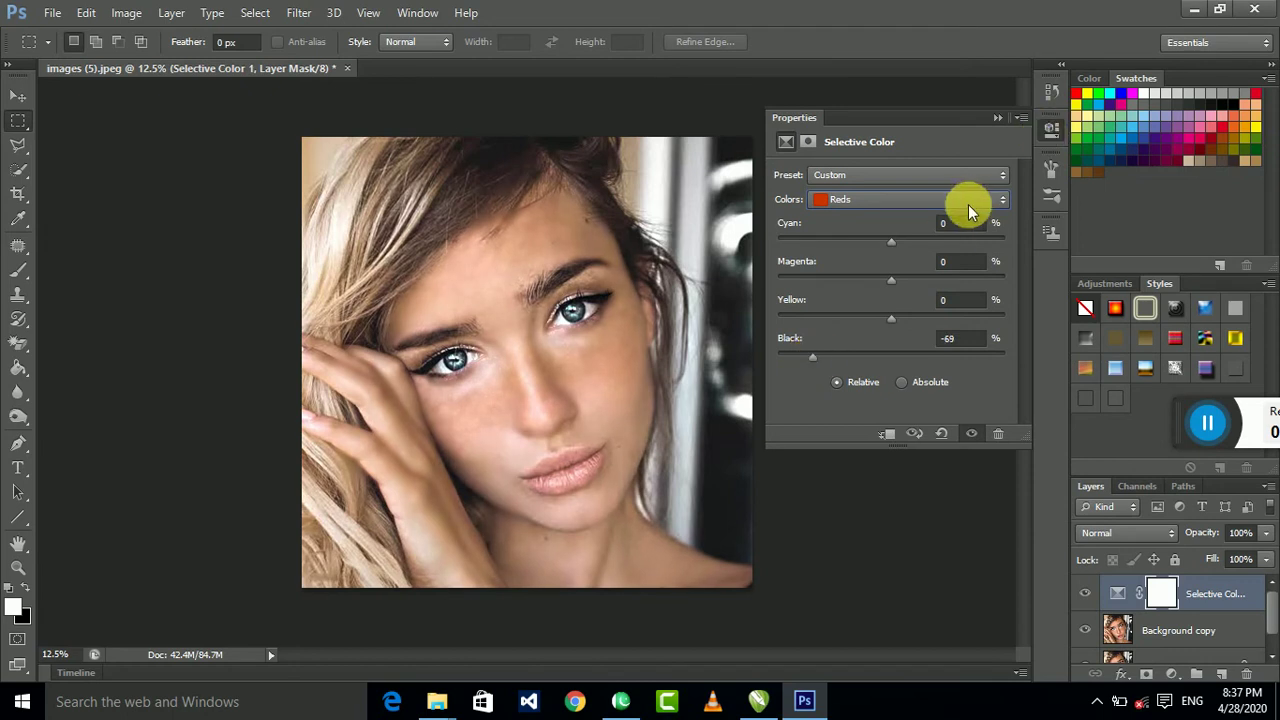
{"action": "left_click", "coordinate": [998, 119]}
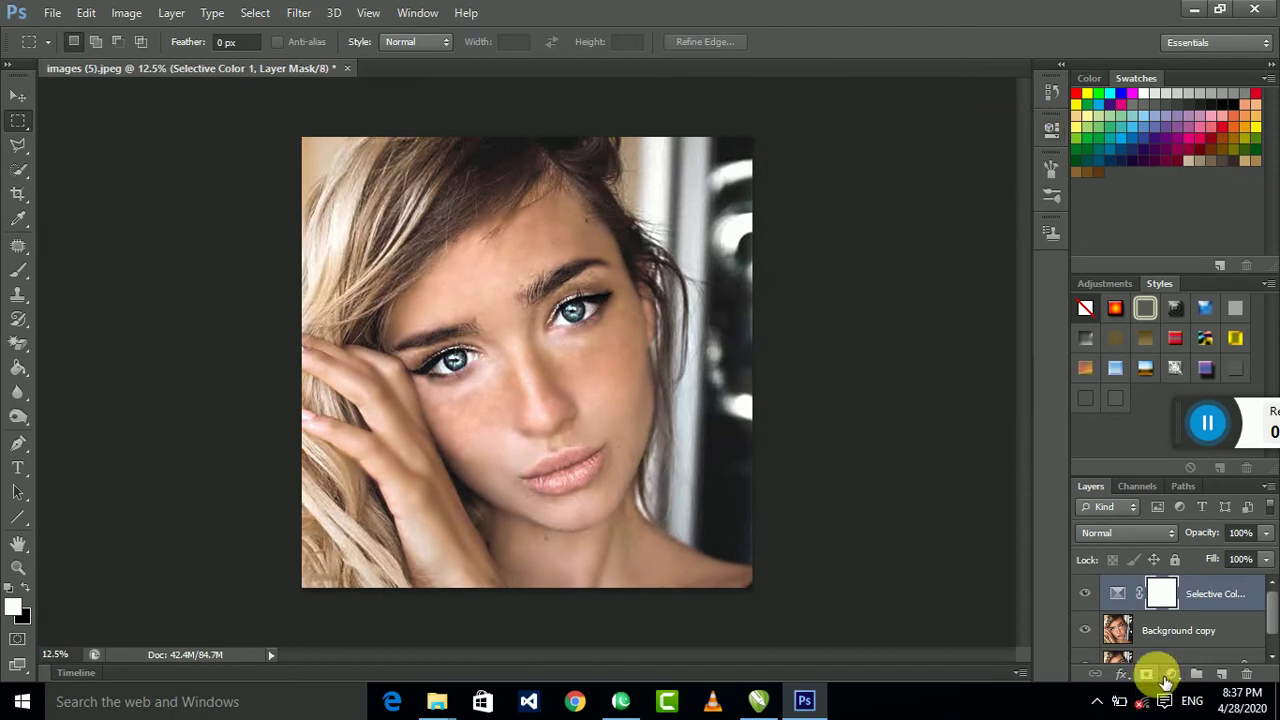
Add a second Selective Color layer raising Black in the Blacks range by +2
{"action": "left_click", "coordinate": [1165, 682]}
{"action": "left_click", "coordinate": [1160, 658]}
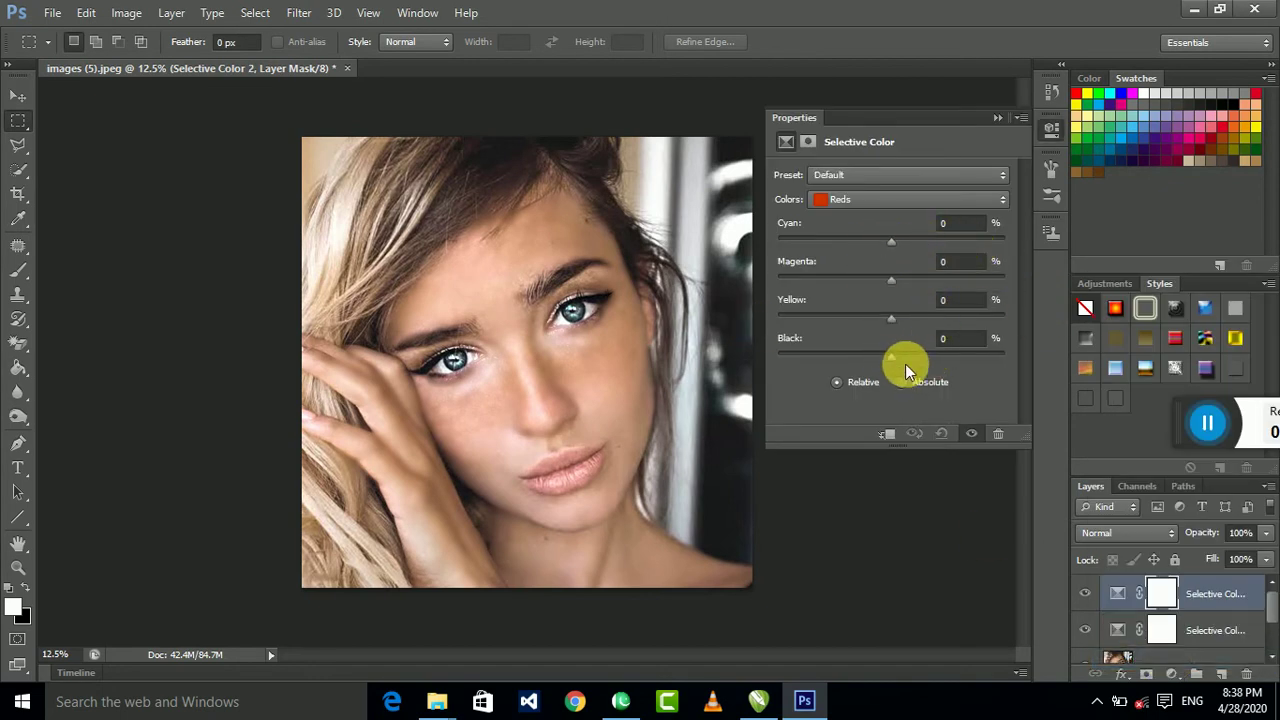
{"action": "left_click", "coordinate": [902, 200]}
{"action": "left_click", "coordinate": [890, 345]}
{"action": "left_click_drag", "start_coordinate": [890, 345], "coordinate": [905, 359]}
{"action": "left_click", "coordinate": [1003, 116]}
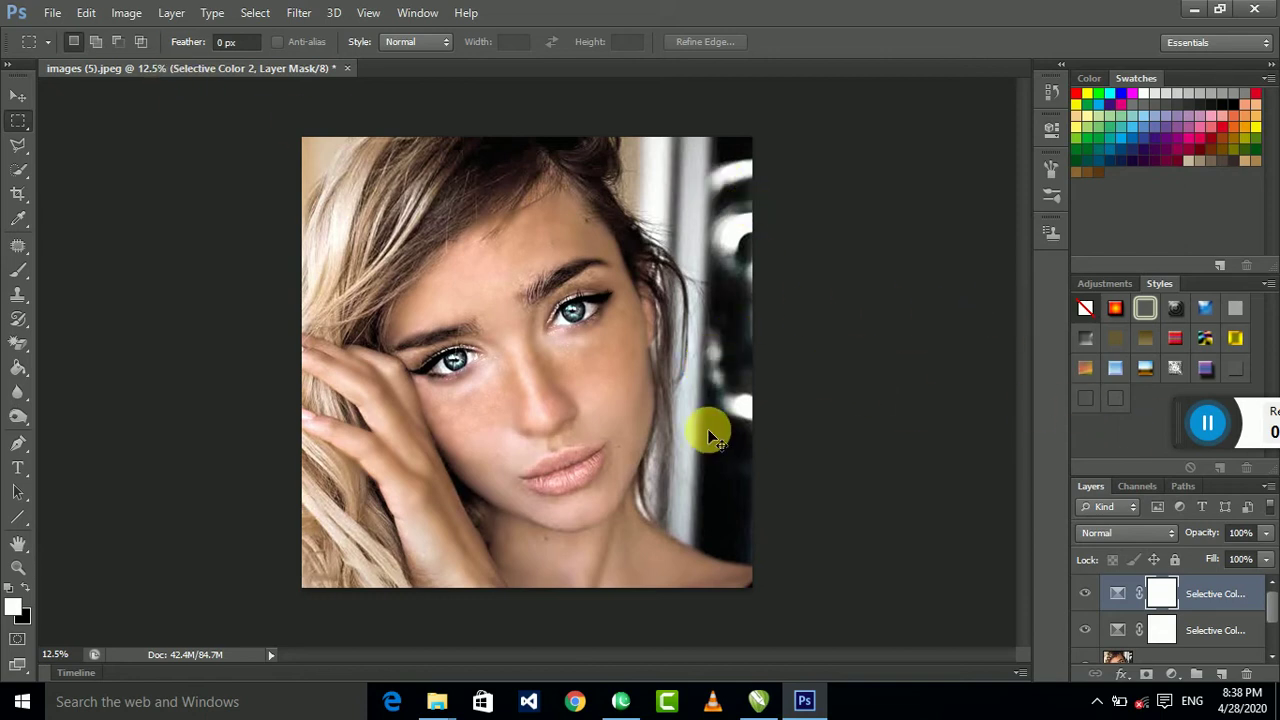
Apply a slight Curves brightness adjustment with Ctrl+M
{"action": "key", "text": "ctrl+m"}
{"action": "left_click_drag", "start_coordinate": [865, 239], "coordinate": [905, 207]}
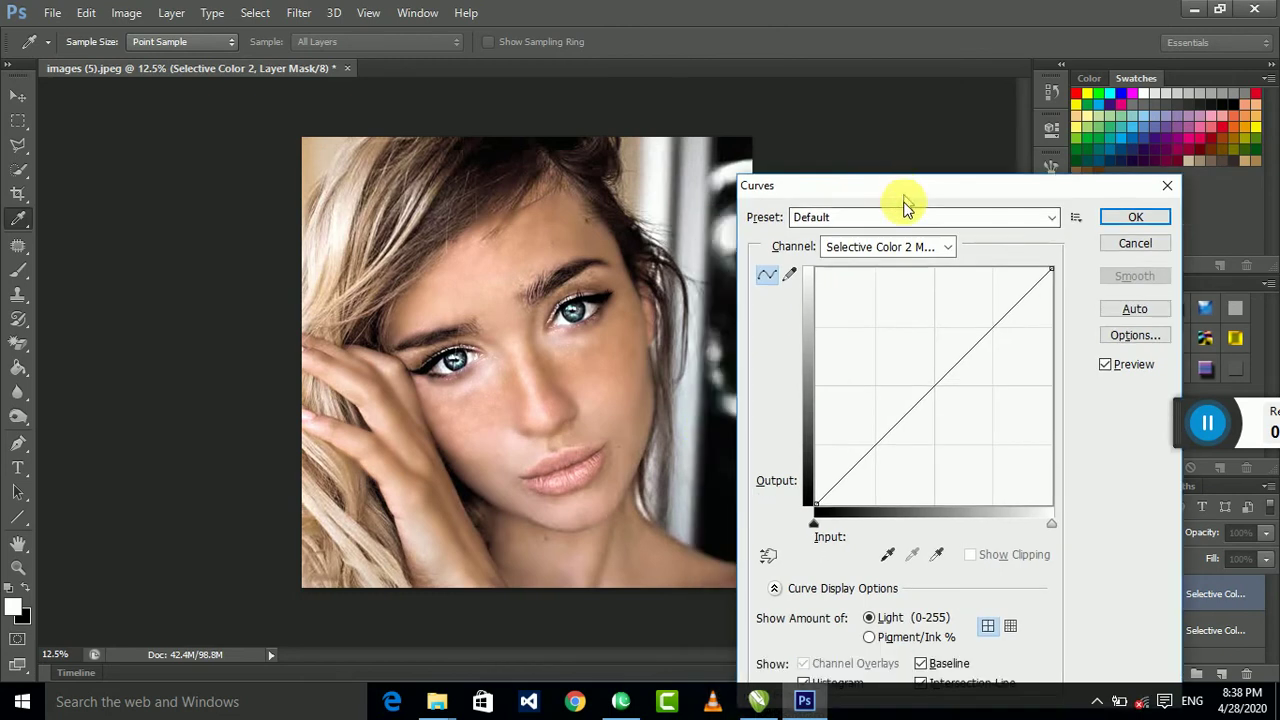
{"action": "mouse_move", "coordinate": [943, 380]}
{"action": "left_mouse_down"}
{"action": "mouse_move", "coordinate": [950, 396]}
{"action": "mouse_move", "coordinate": [928, 378]}
{"action": "left_mouse_up"}
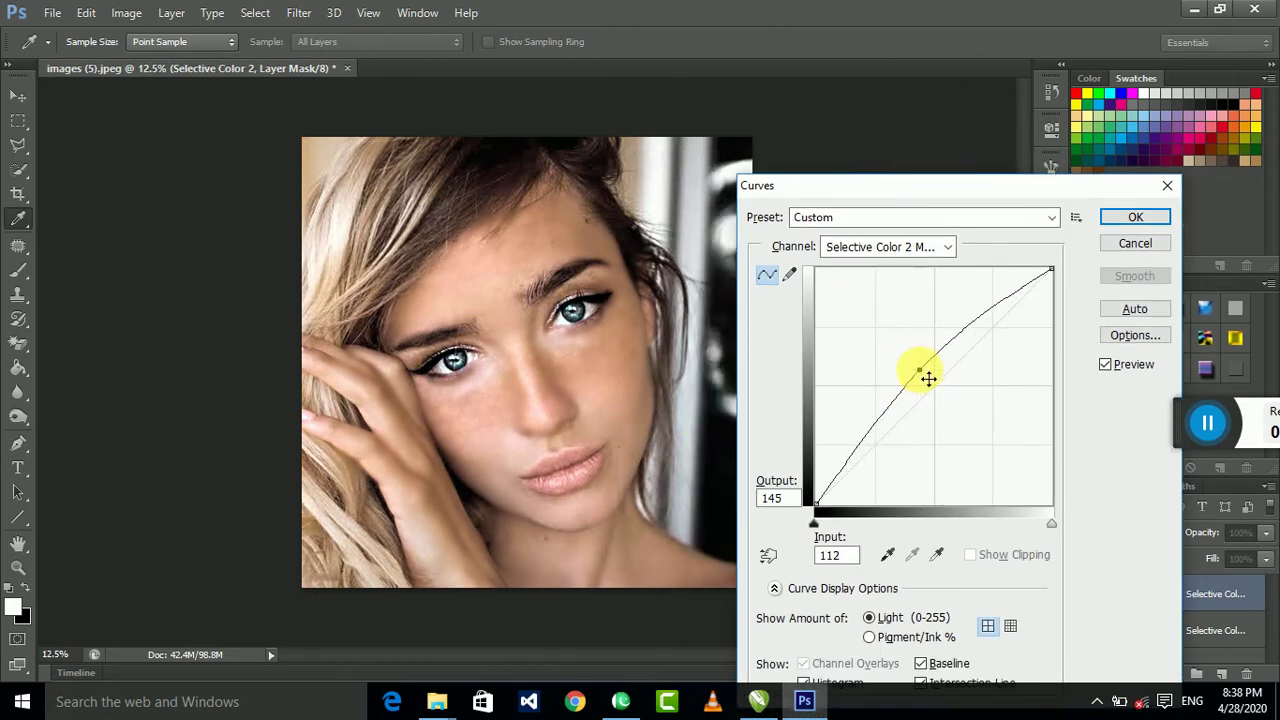
{"action": "left_click", "coordinate": [1135, 218]}
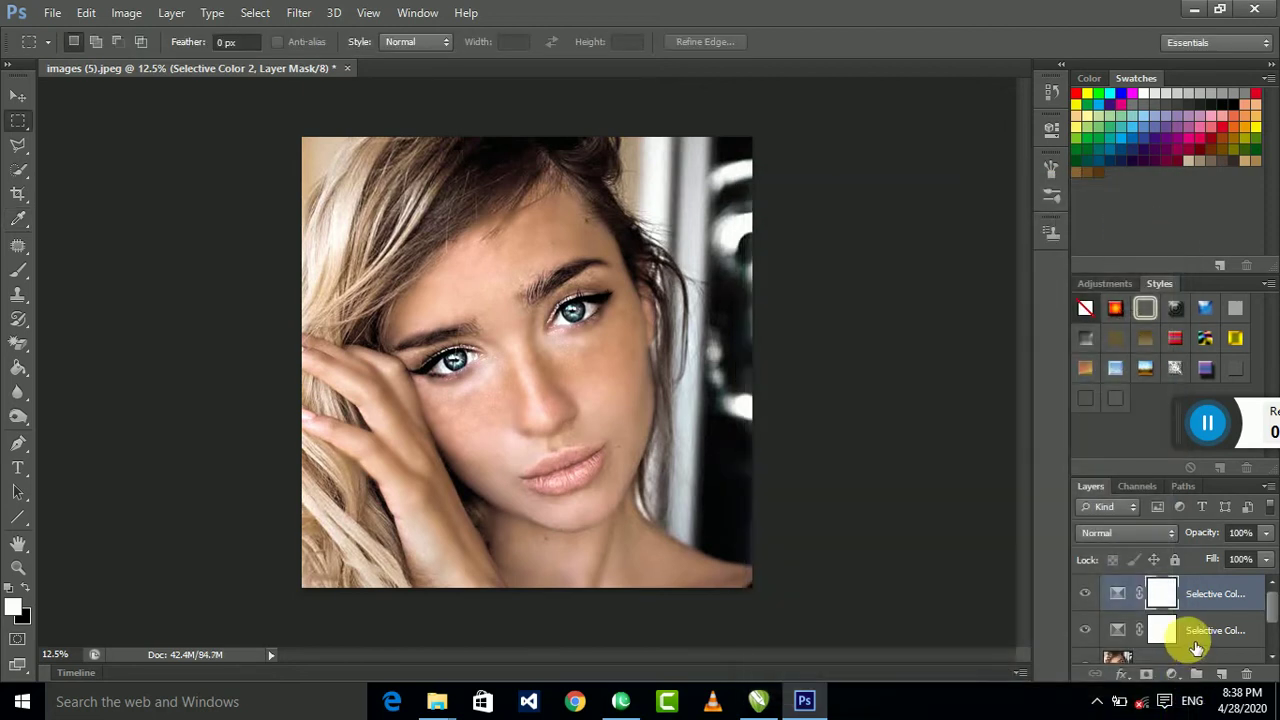
Merge the Selective Color layers with the retouched copy layer
{"action": "left_click", "coordinate": [1183, 630], "text": "shift"}
{"action": "right_click", "coordinate": [1183, 630]}
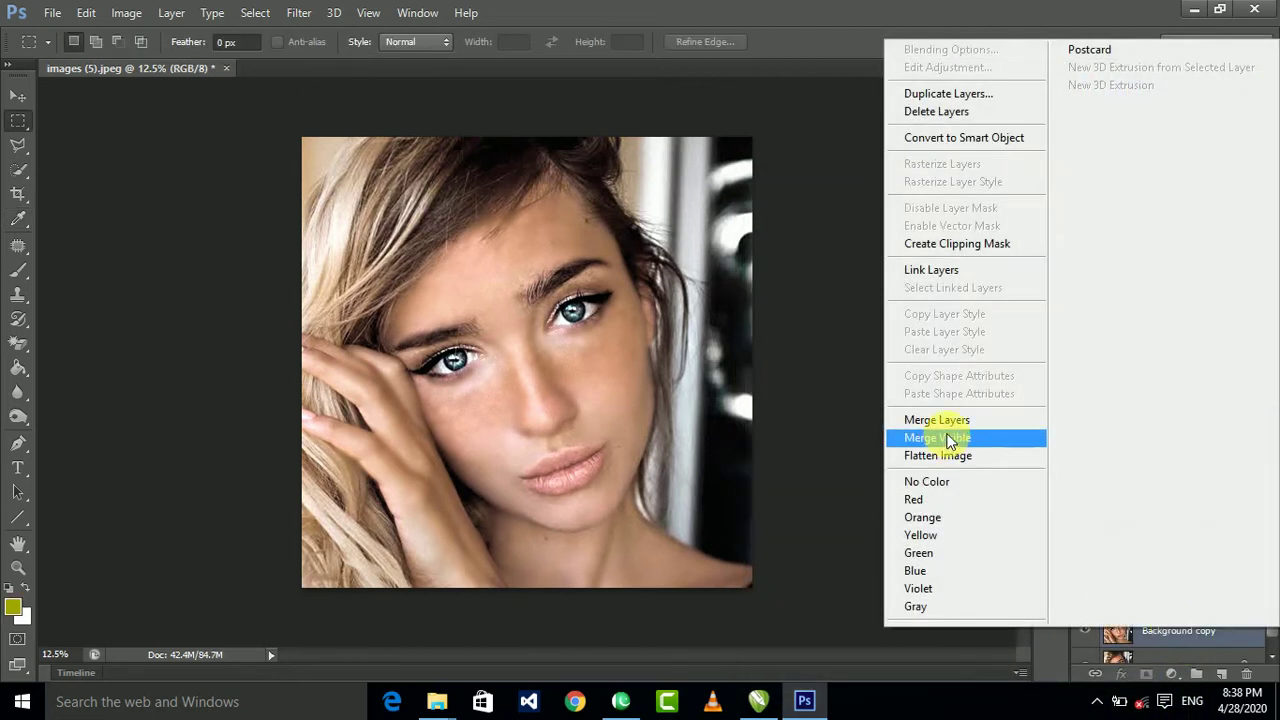
{"action": "left_click", "coordinate": [950, 420]}
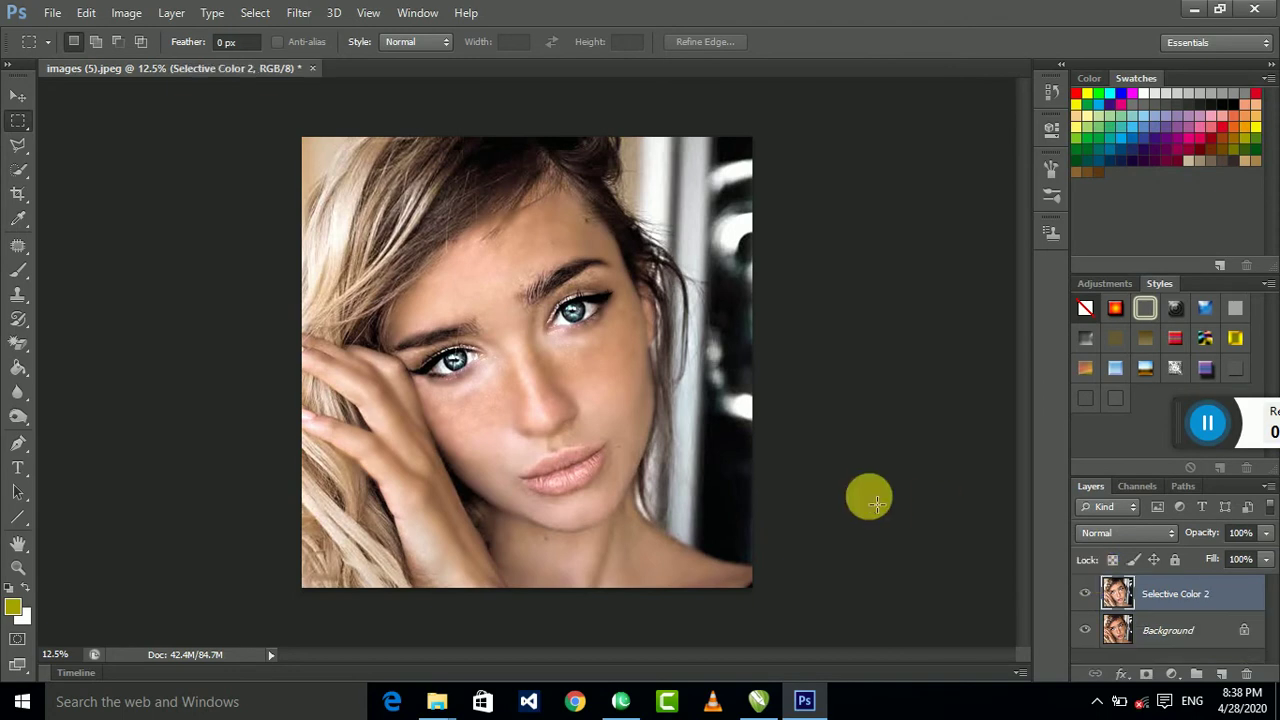
Apply Levels with the midtone slider set to 0.91
{"action": "key", "text": "ctrl+l"}
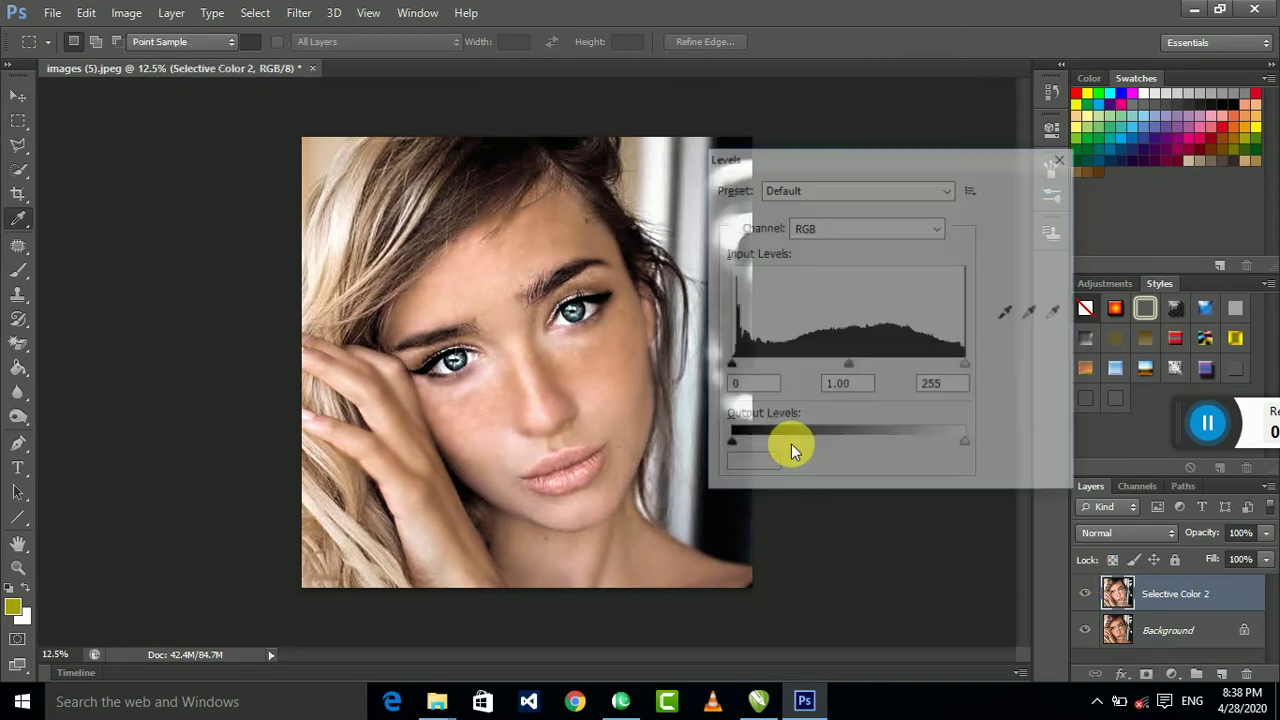
{"action": "left_click_drag", "start_coordinate": [849, 366], "coordinate": [857, 368]}
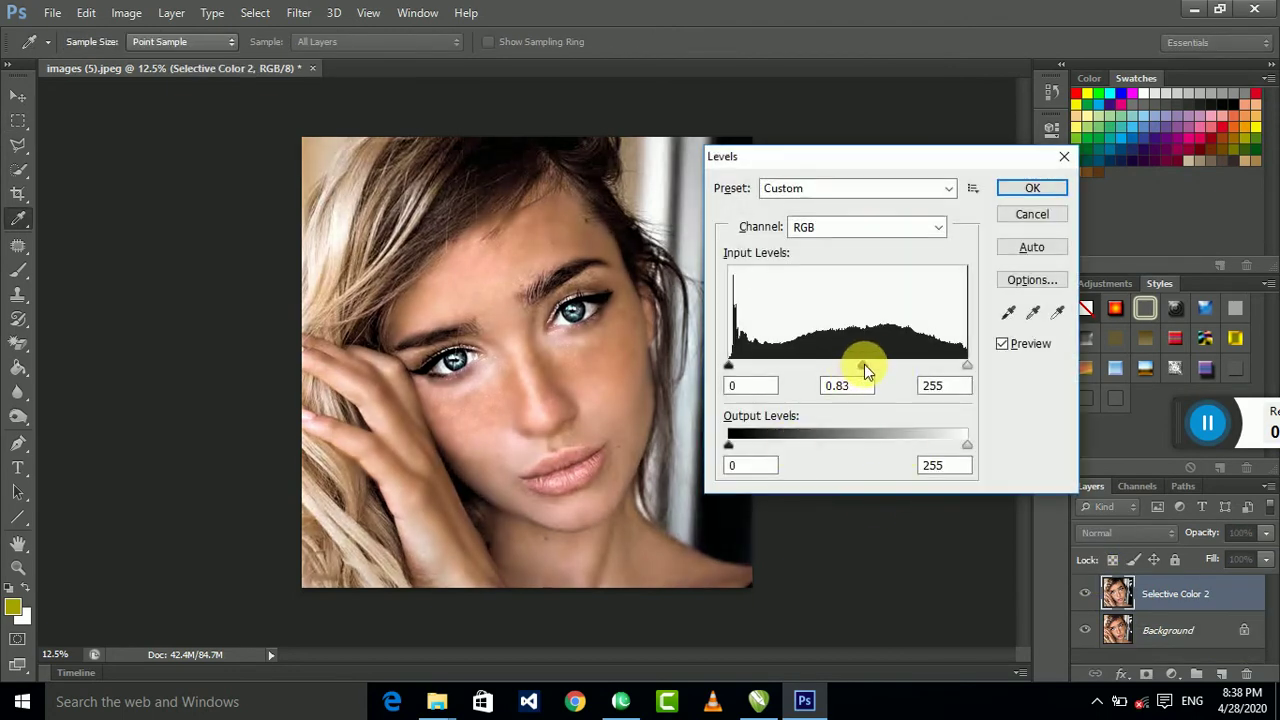
{"action": "left_click", "coordinate": [1028, 192]}
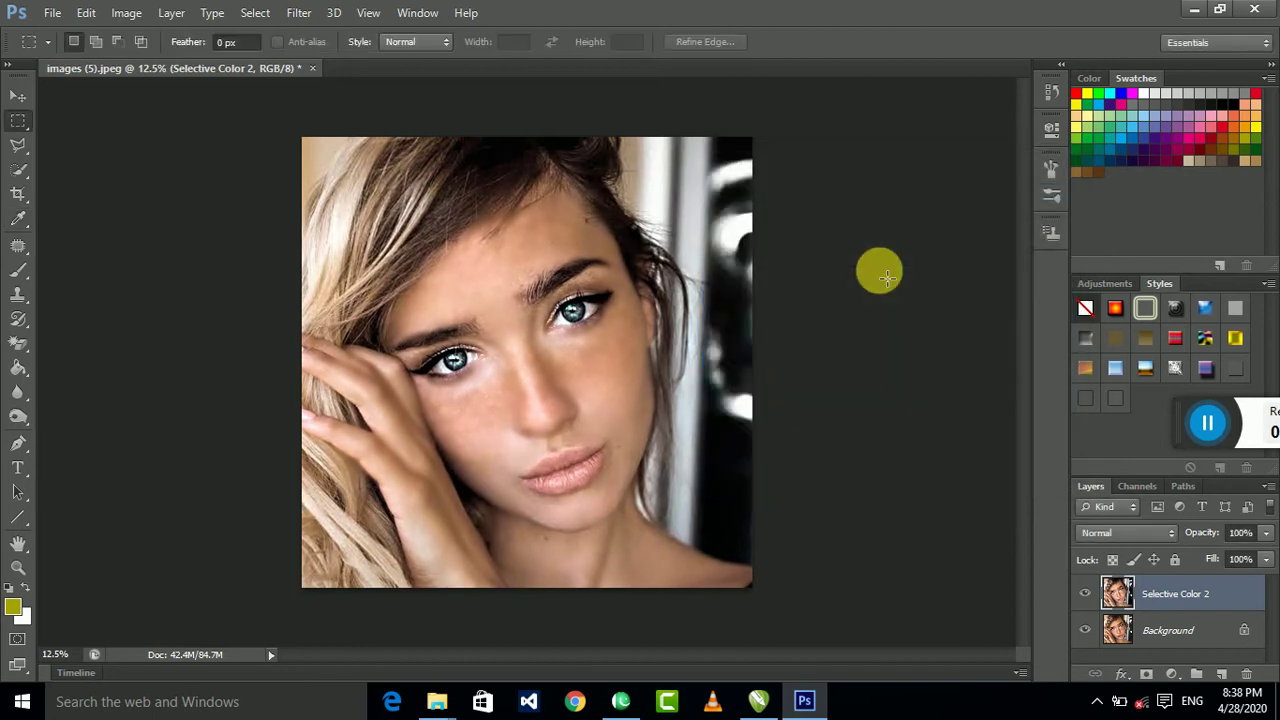
Toggle the Selective Color 2 layer to compare with the original, then zoom to the lips
{"action": "left_click", "coordinate": [1085, 594]}
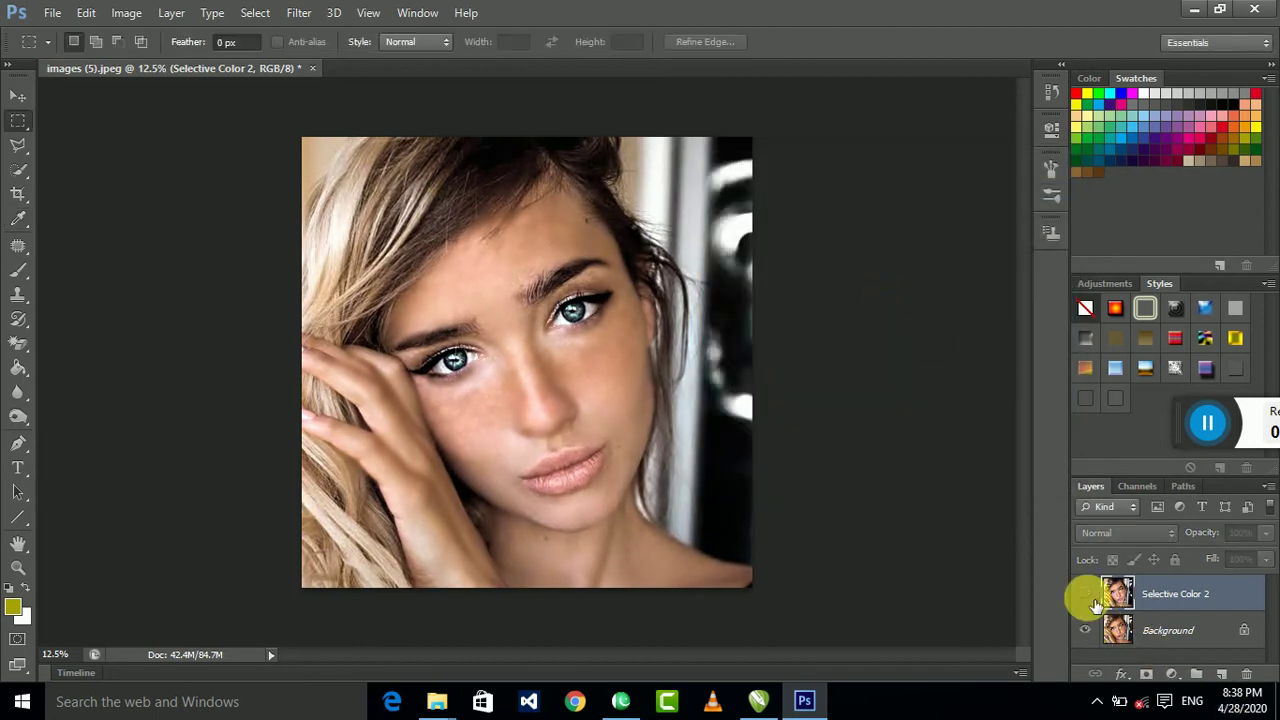
{"action": "left_click", "coordinate": [1086, 596]}
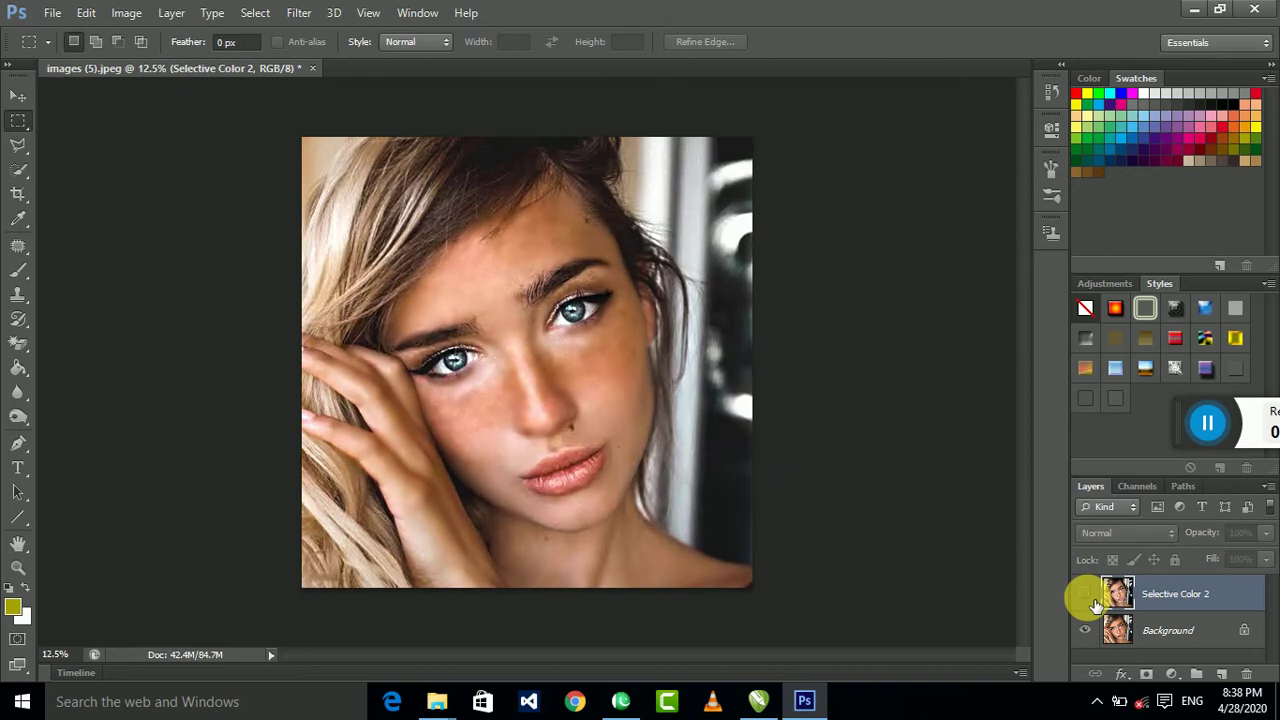
{"action": "left_click", "coordinate": [1086, 596]}
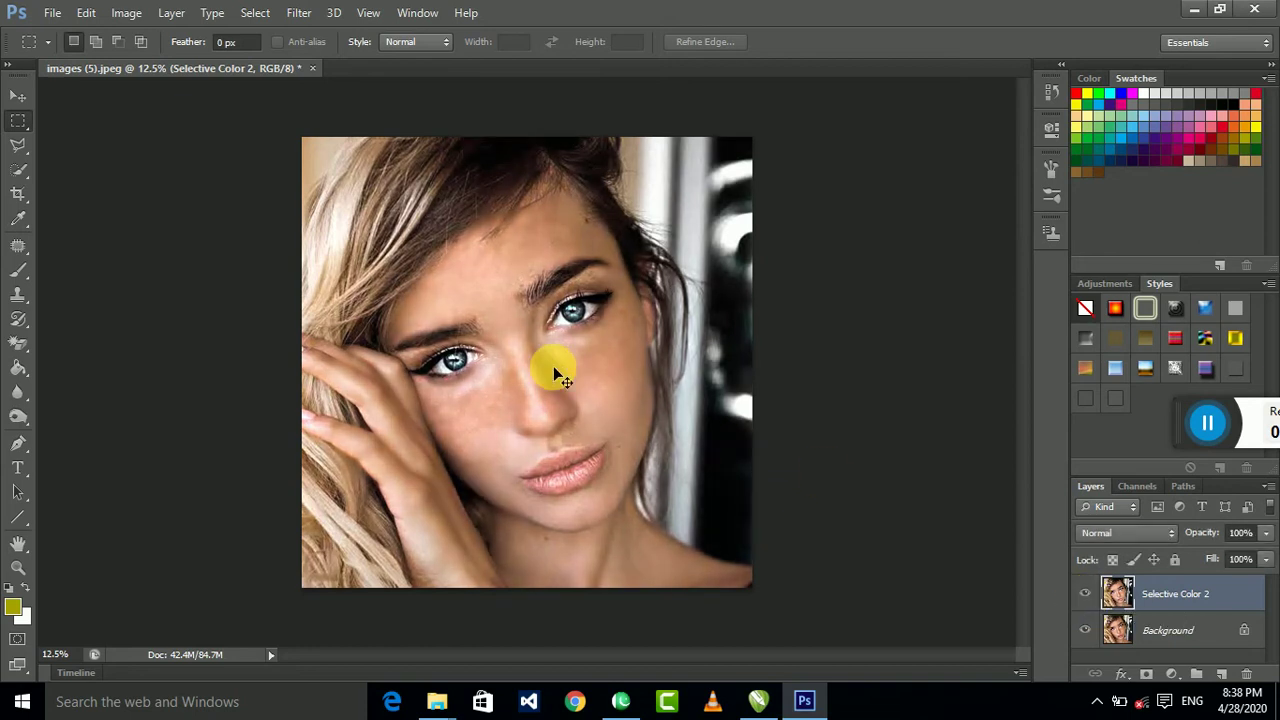
{"action": "scroll", "coordinate": [553, 368], "scroll_direction": "up", "scroll_amount": 3}
{"action": "left_click_drag", "start_coordinate": [651, 457], "coordinate": [660, 270]}
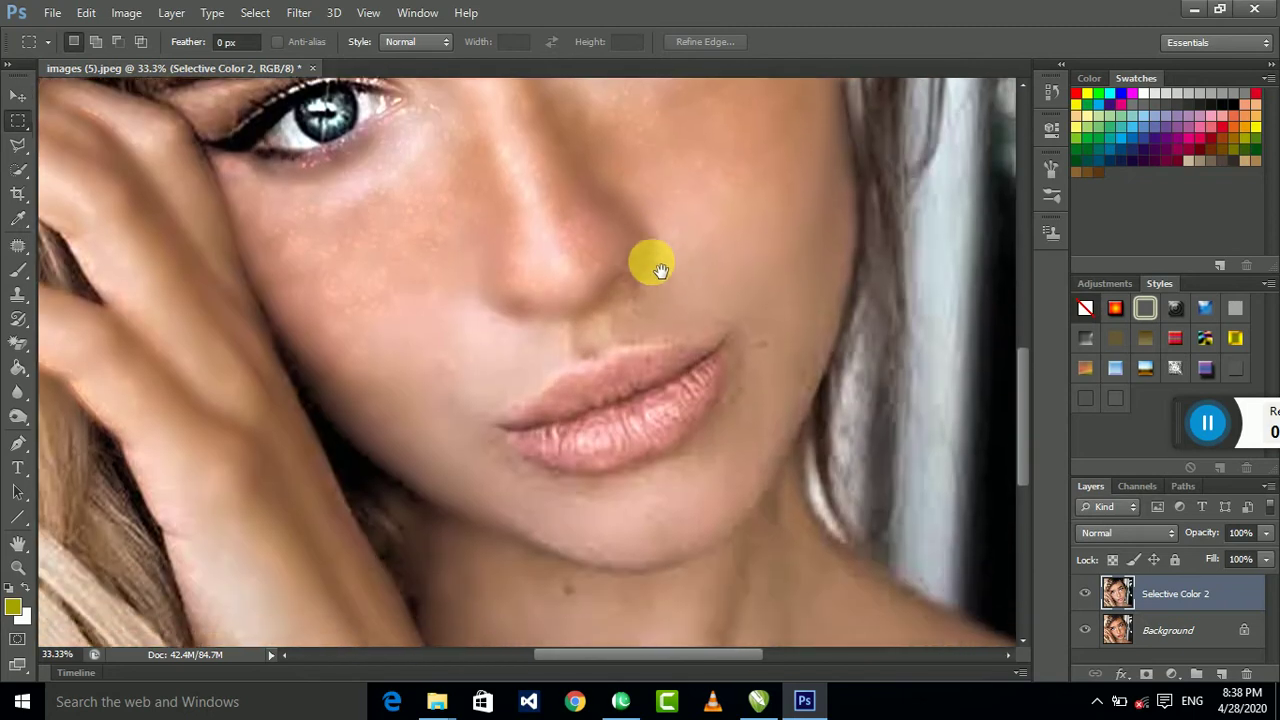
{"action": "scroll", "coordinate": [651, 266], "scroll_direction": "down", "scroll_amount": 2}
{"action": "scroll", "coordinate": [651, 264], "scroll_direction": "up", "scroll_amount": 2}
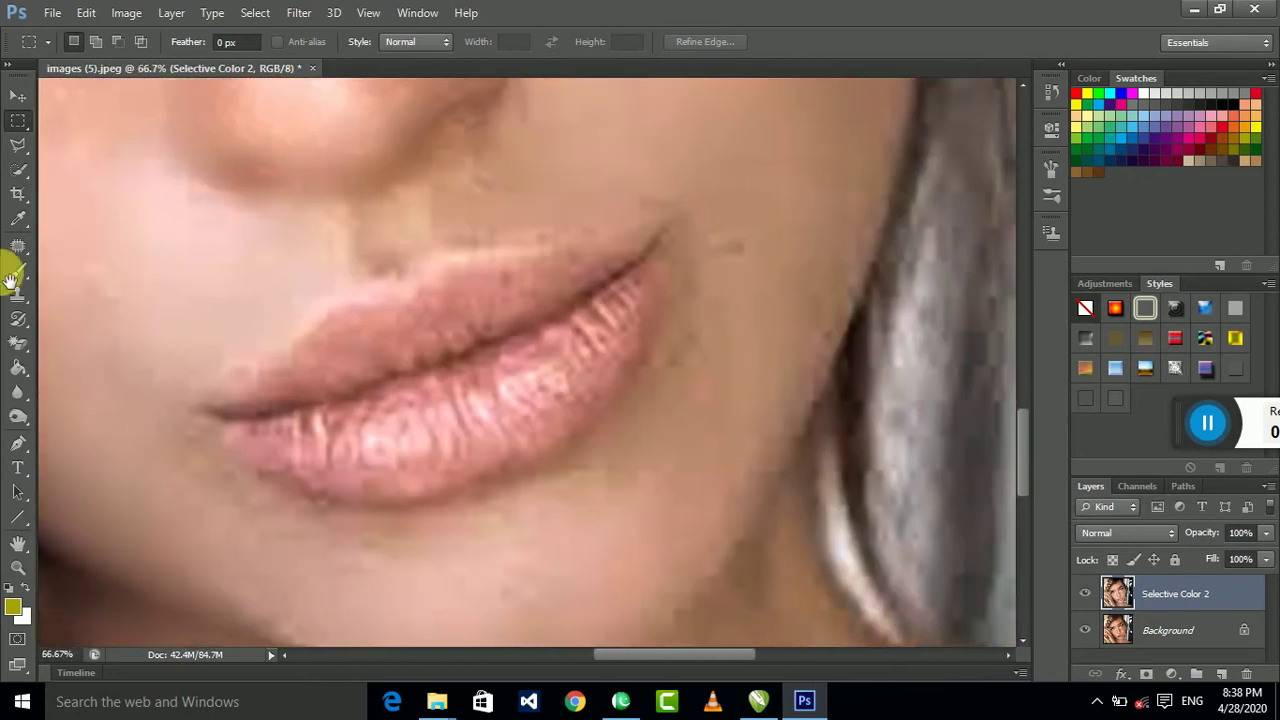
Merge both layers into a single Background layer and select the Polygonal Lasso Tool
{"action": "left_click", "coordinate": [1173, 638]}
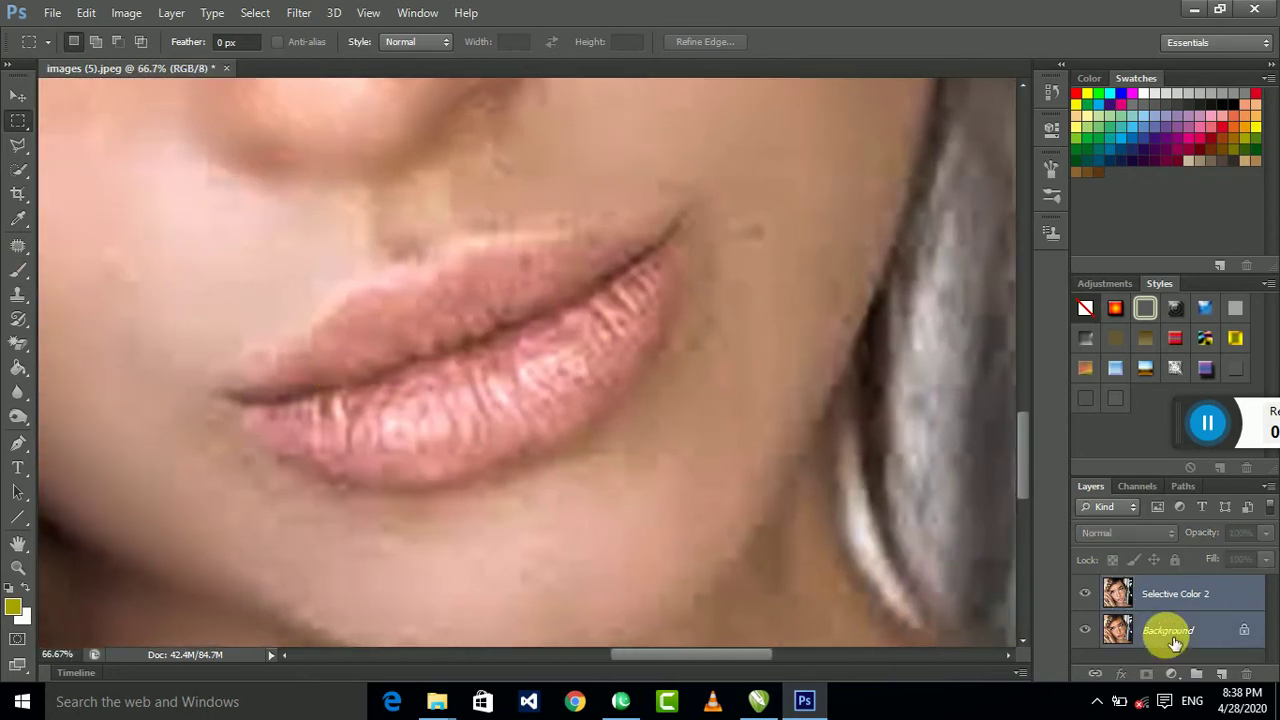
{"action": "right_click", "coordinate": [1175, 640]}
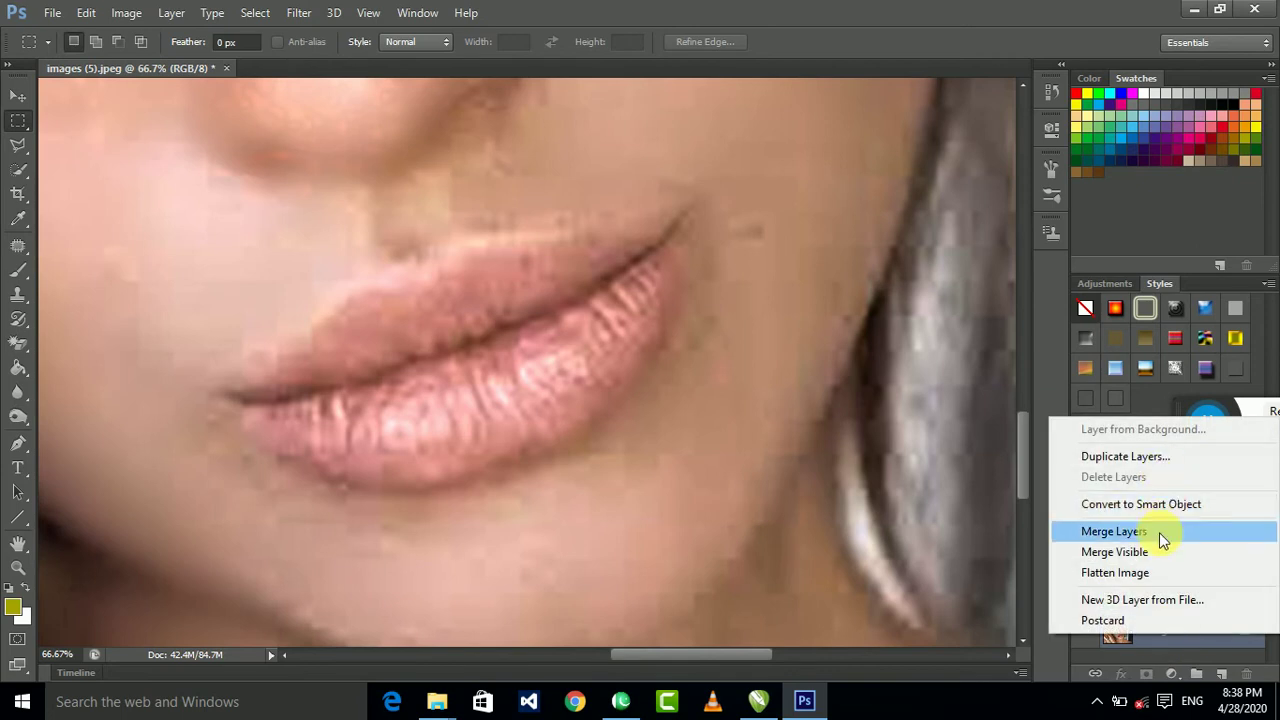
{"action": "left_click", "coordinate": [1085, 532]}
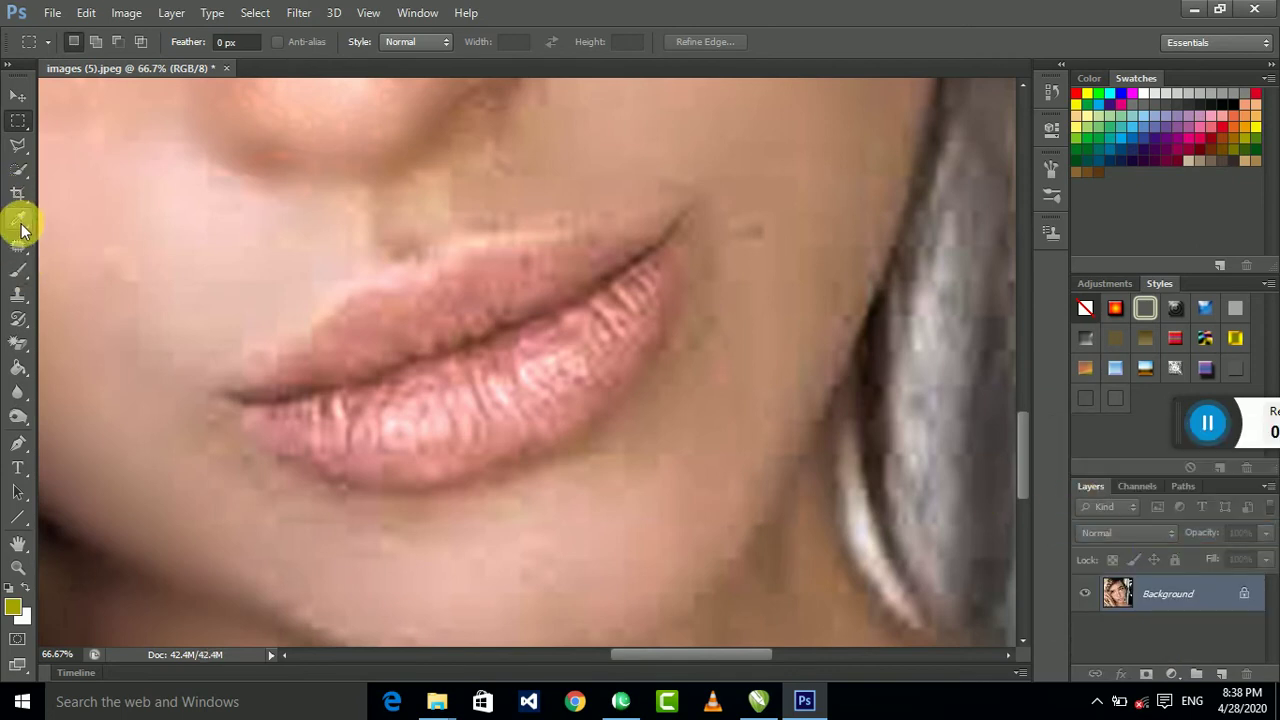
{"action": "right_click", "coordinate": [18, 145]}
{"action": "left_click", "coordinate": [69, 163]}
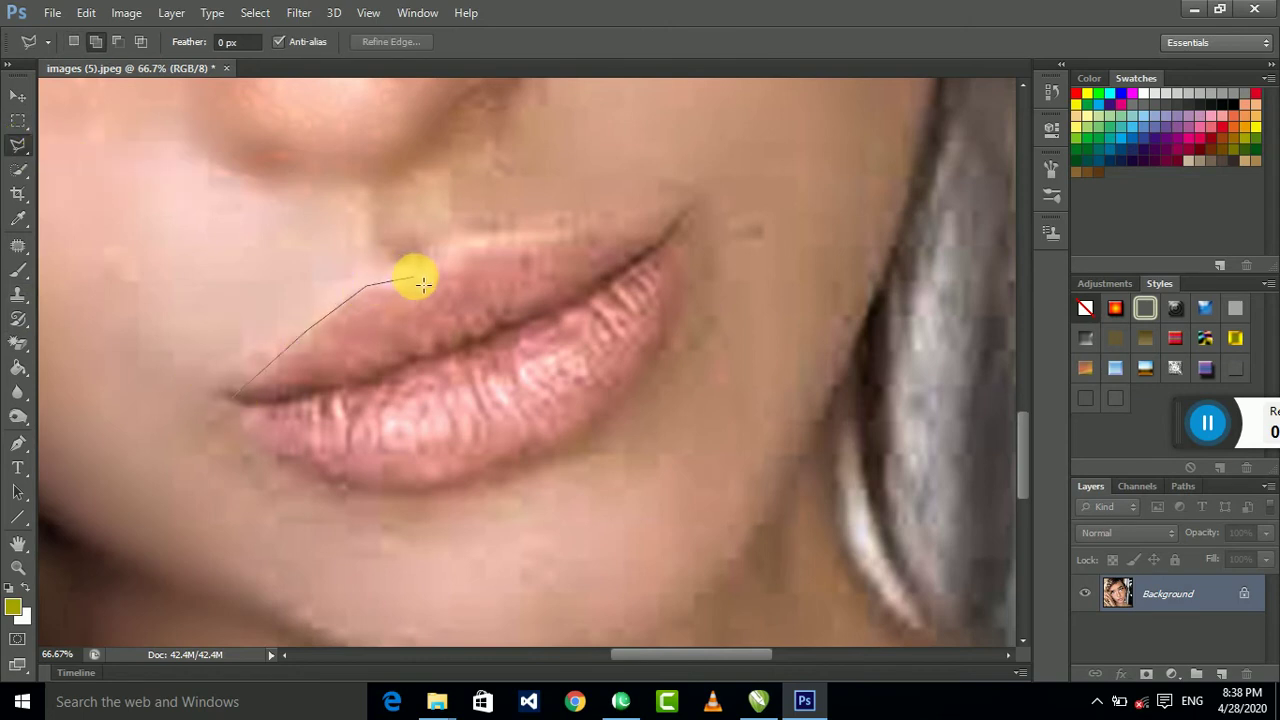
Outline both lips with Polygonal Lasso points into a closed selection, then zoom out
{"action": "left_click", "coordinate": [440, 255]}
{"action": "left_click", "coordinate": [485, 243]}
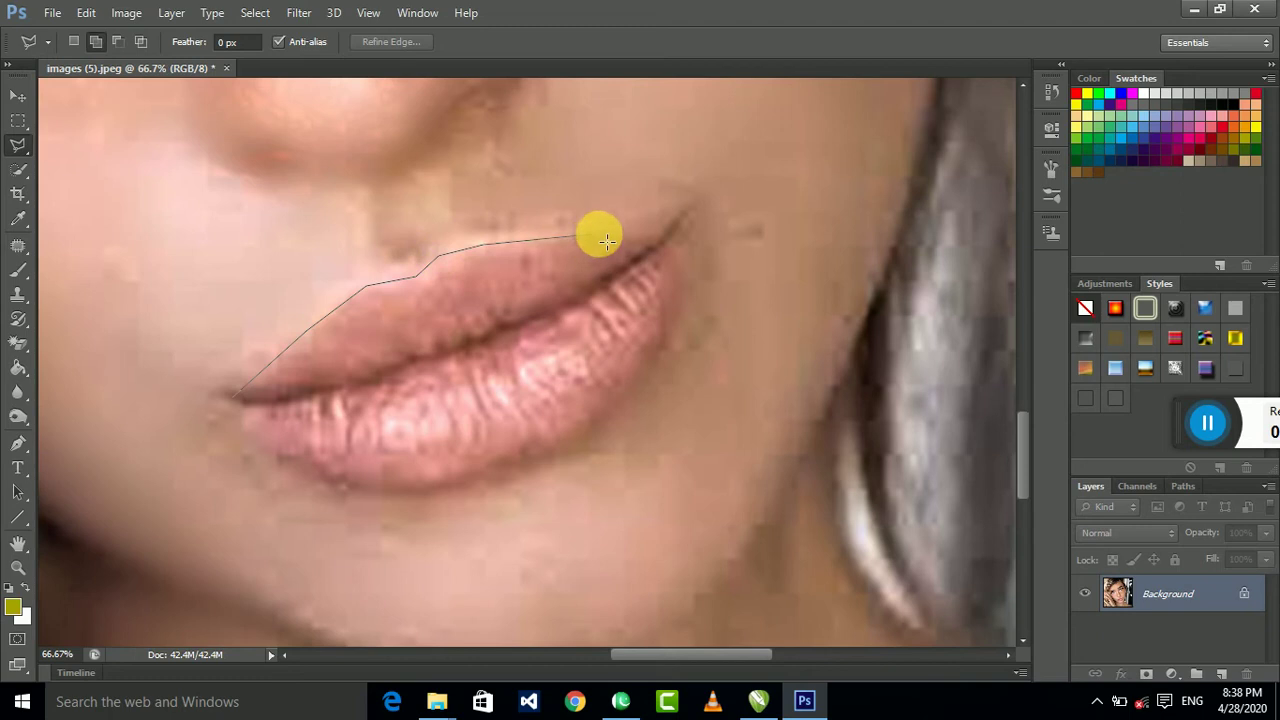
{"action": "left_click", "coordinate": [607, 240]}
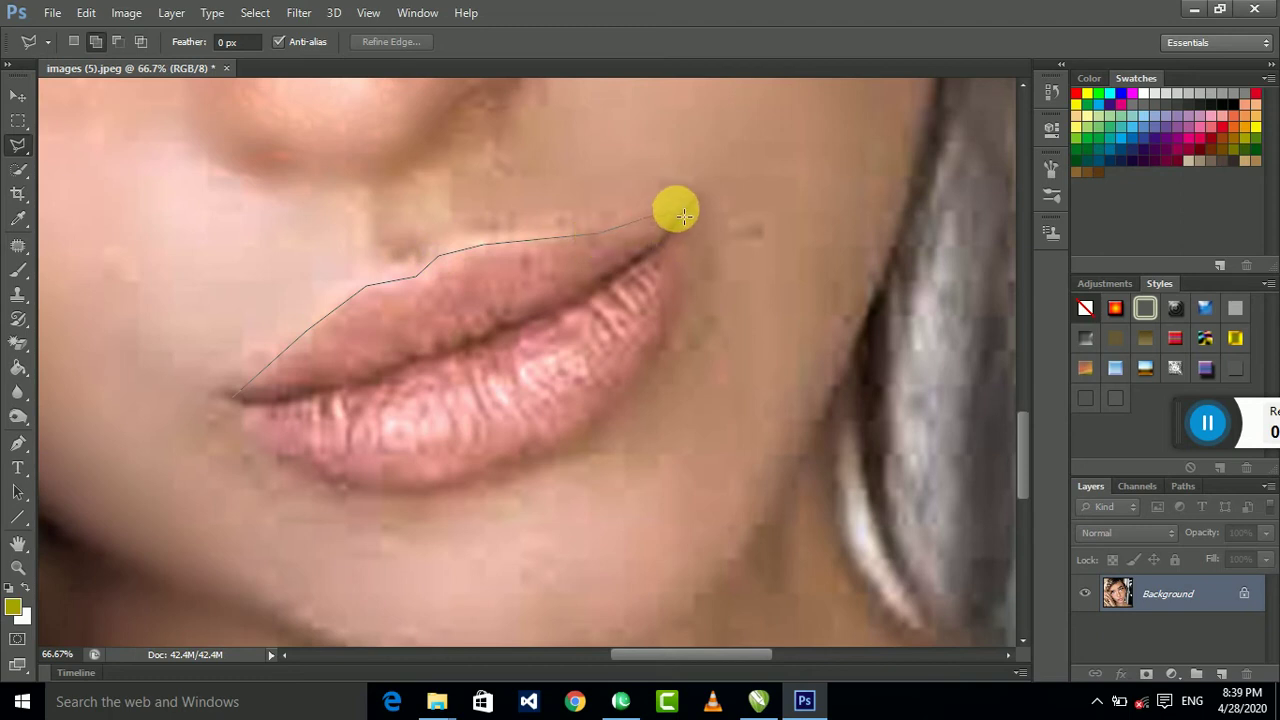
{"action": "left_click", "coordinate": [680, 212]}
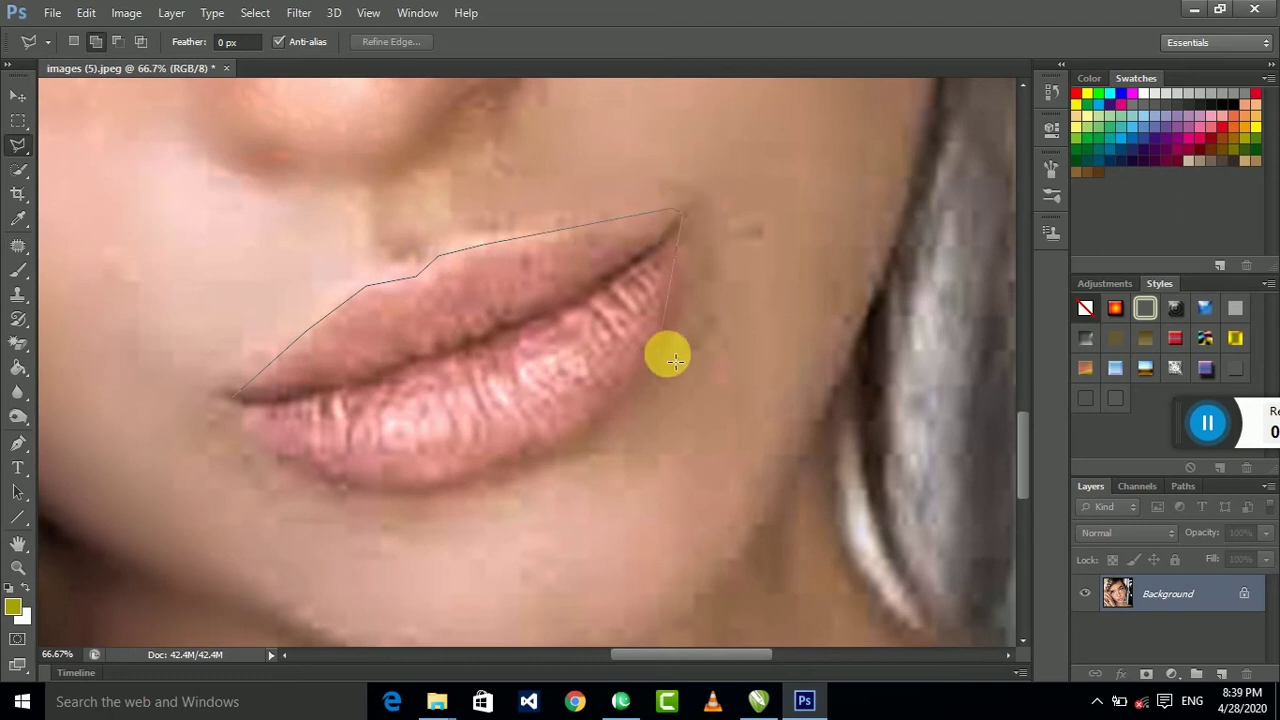
{"action": "left_click", "coordinate": [665, 332]}
{"action": "left_click", "coordinate": [605, 424]}
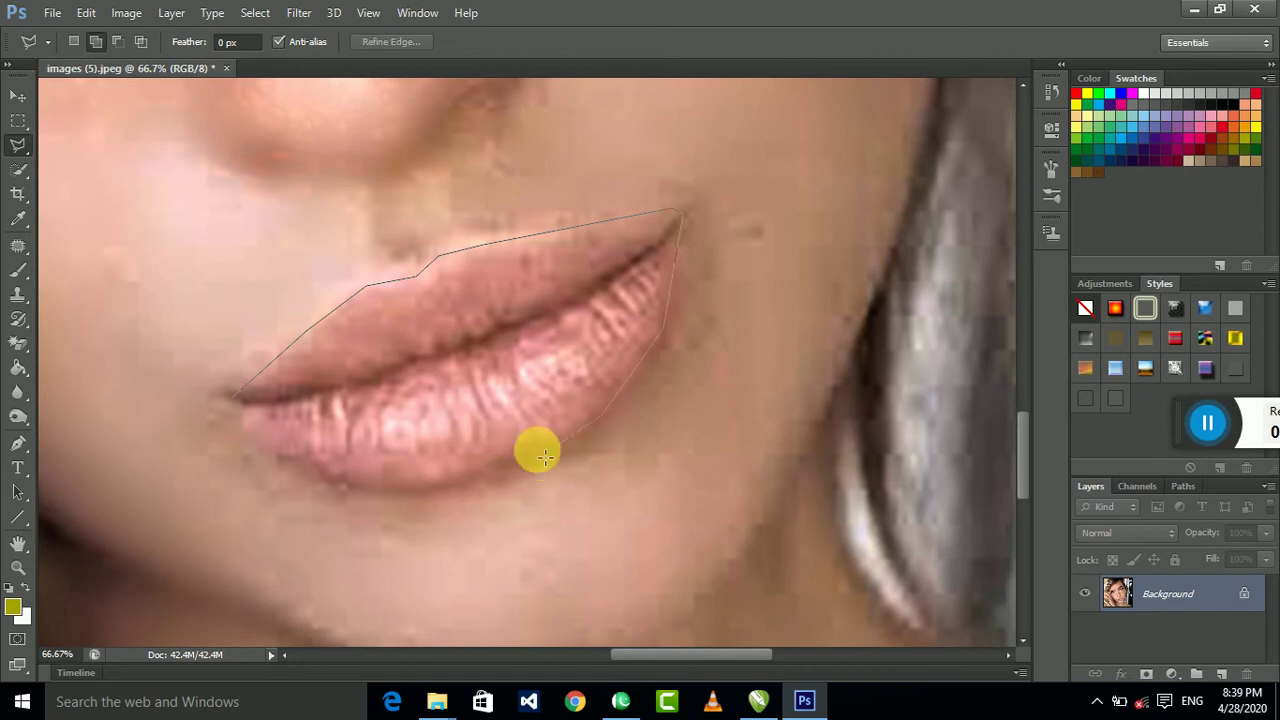
{"action": "left_click", "coordinate": [449, 484]}
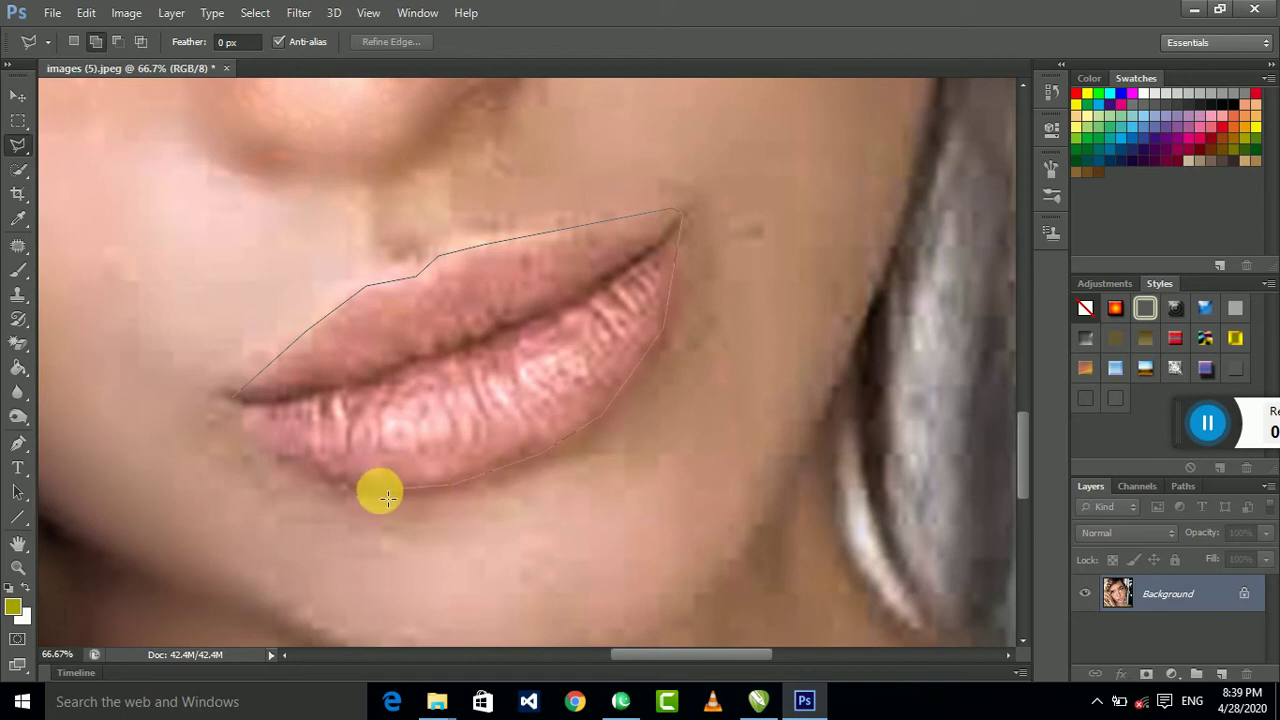
{"action": "left_click", "coordinate": [338, 487]}
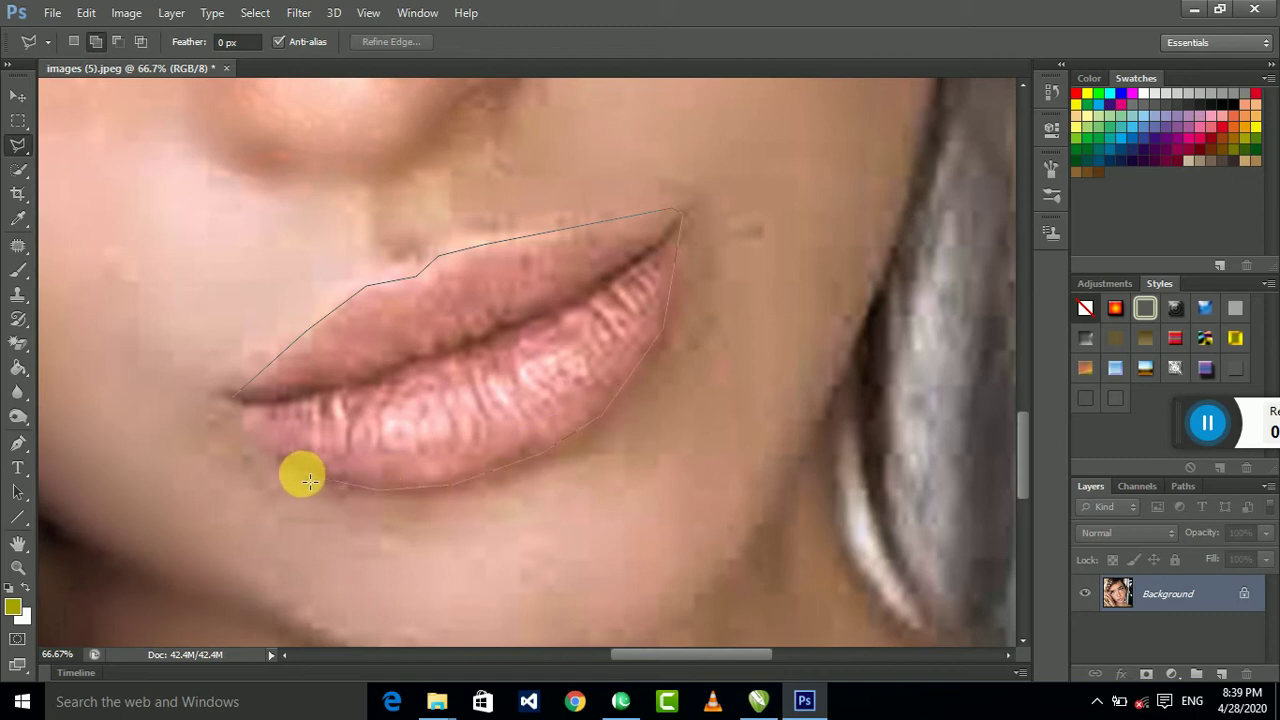
{"action": "left_click", "coordinate": [242, 408]}
{"action": "key", "text": "ctrl+minus"}
{"action": "key", "text": "ctrl+minus"}
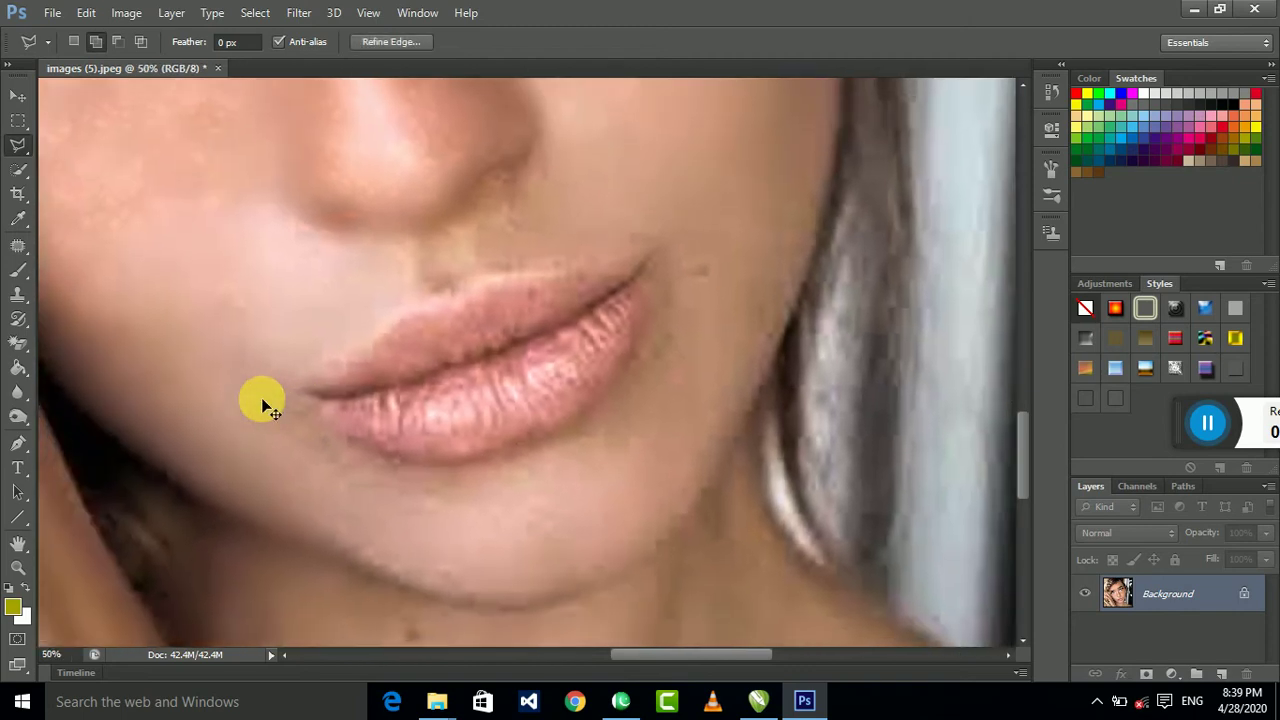
{"action": "key", "text": "ctrl+minus"}
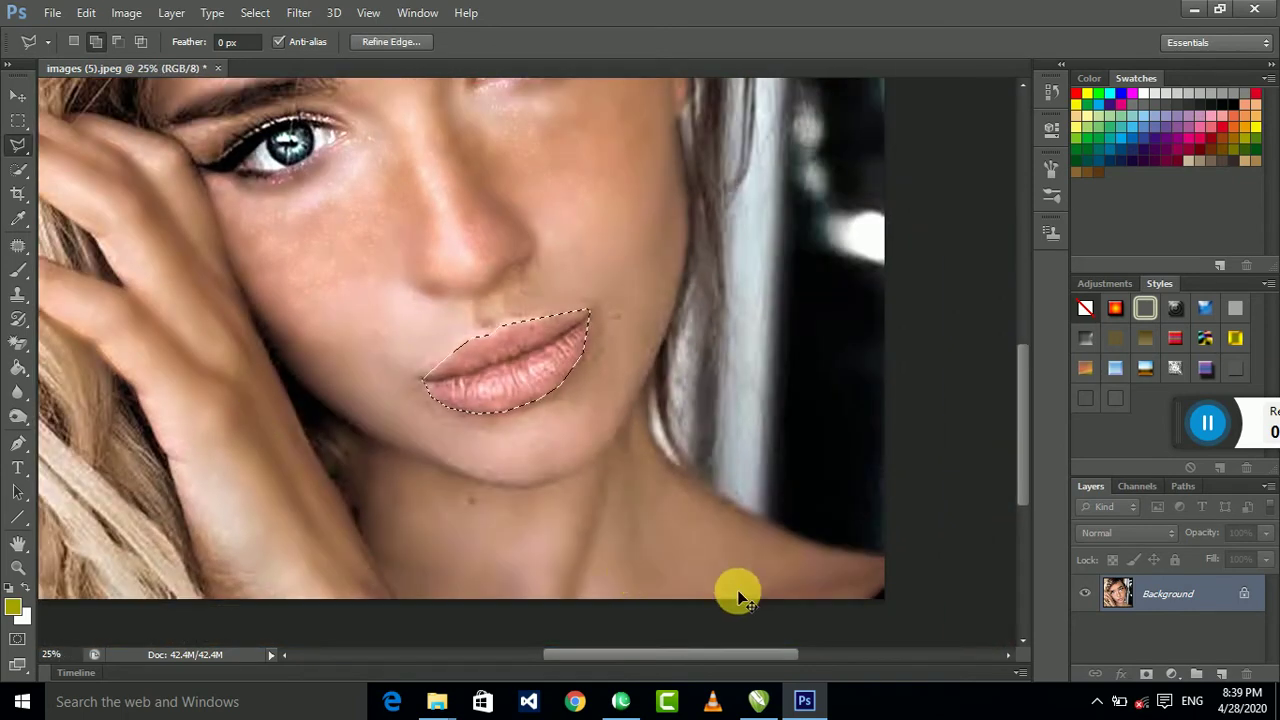
Copy the lip selection to a new layer and fill it with solid red
{"action": "key", "text": "ctrl+j"}
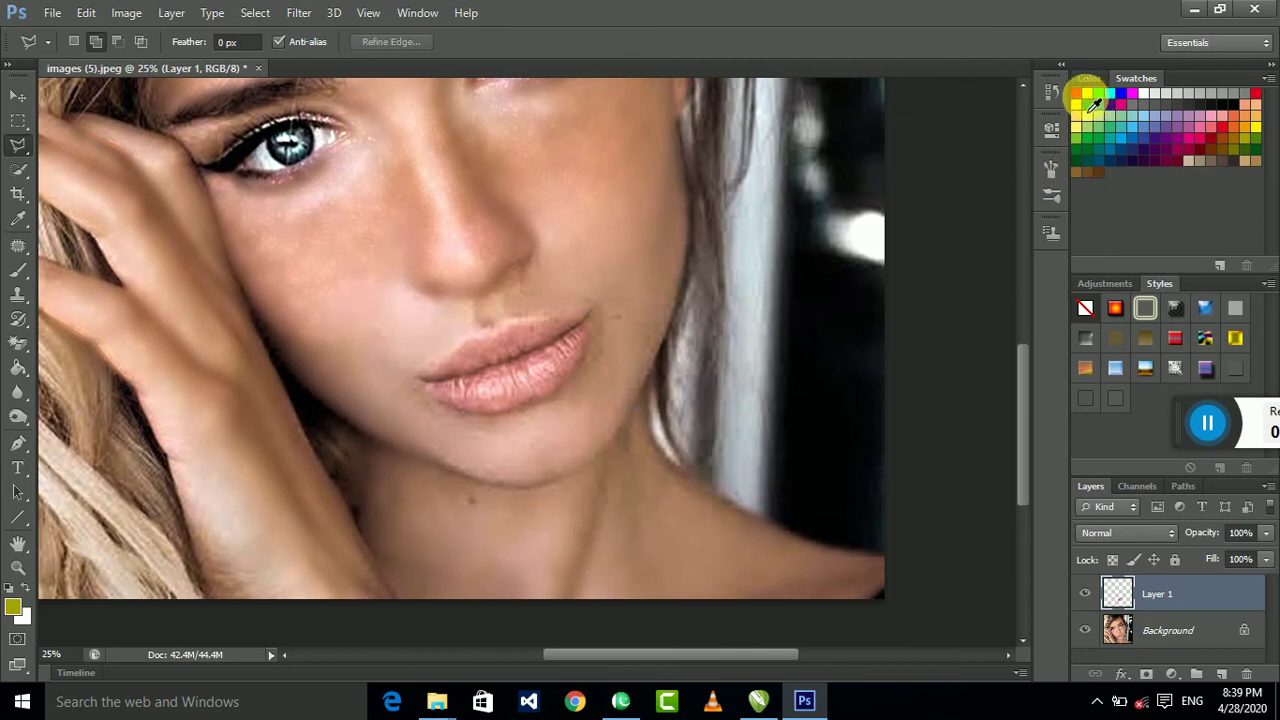
{"action": "left_click", "coordinate": [1077, 94]}
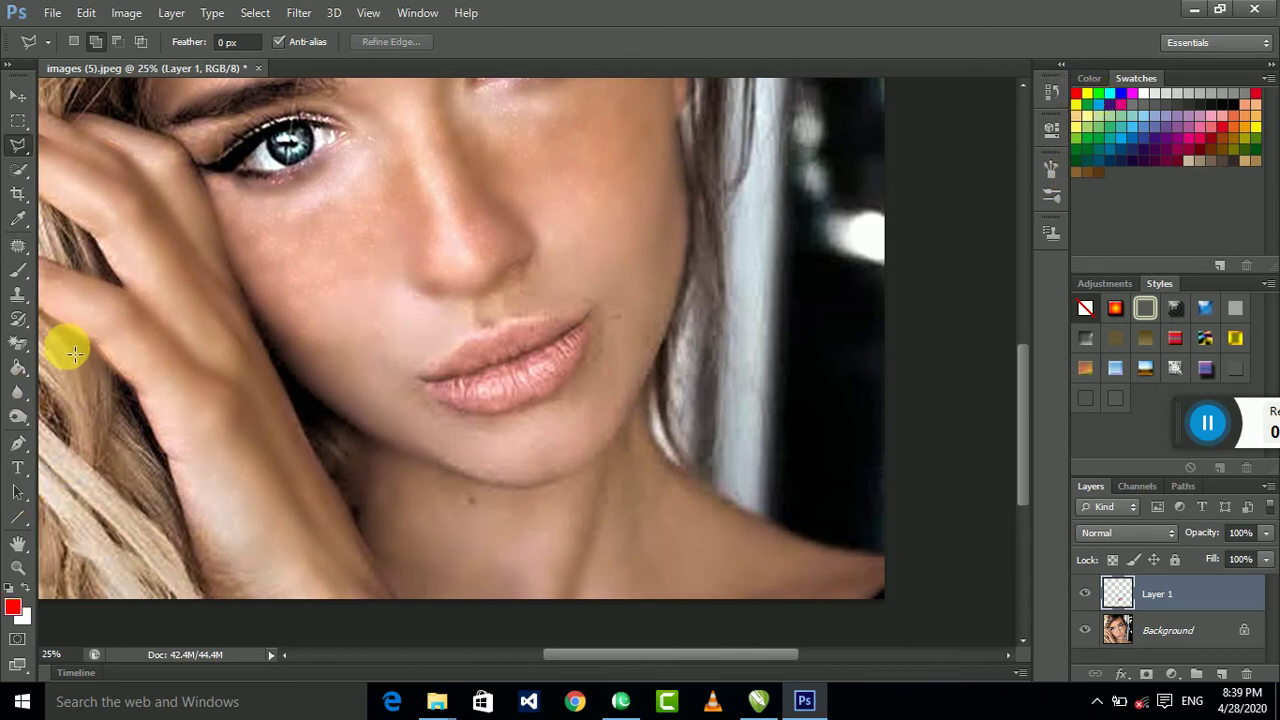
{"action": "left_click", "coordinate": [17, 369]}
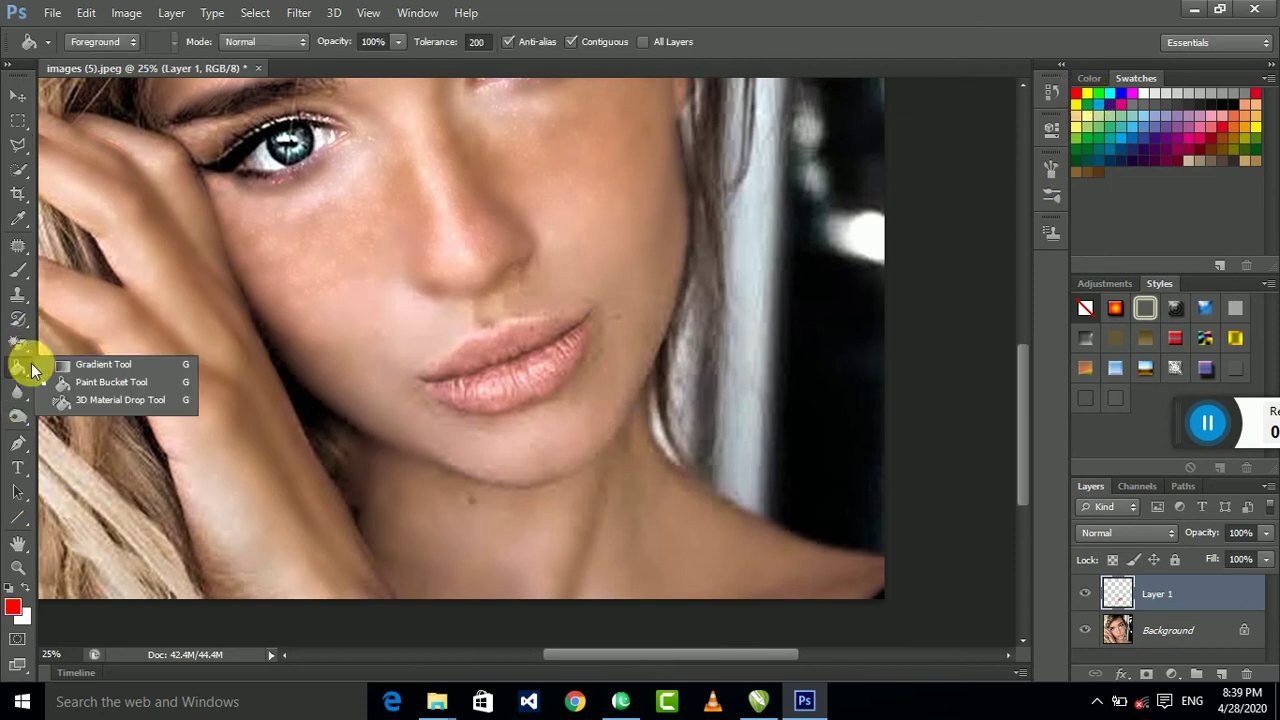
{"action": "left_click", "coordinate": [131, 380]}
{"action": "left_click", "coordinate": [504, 358]}
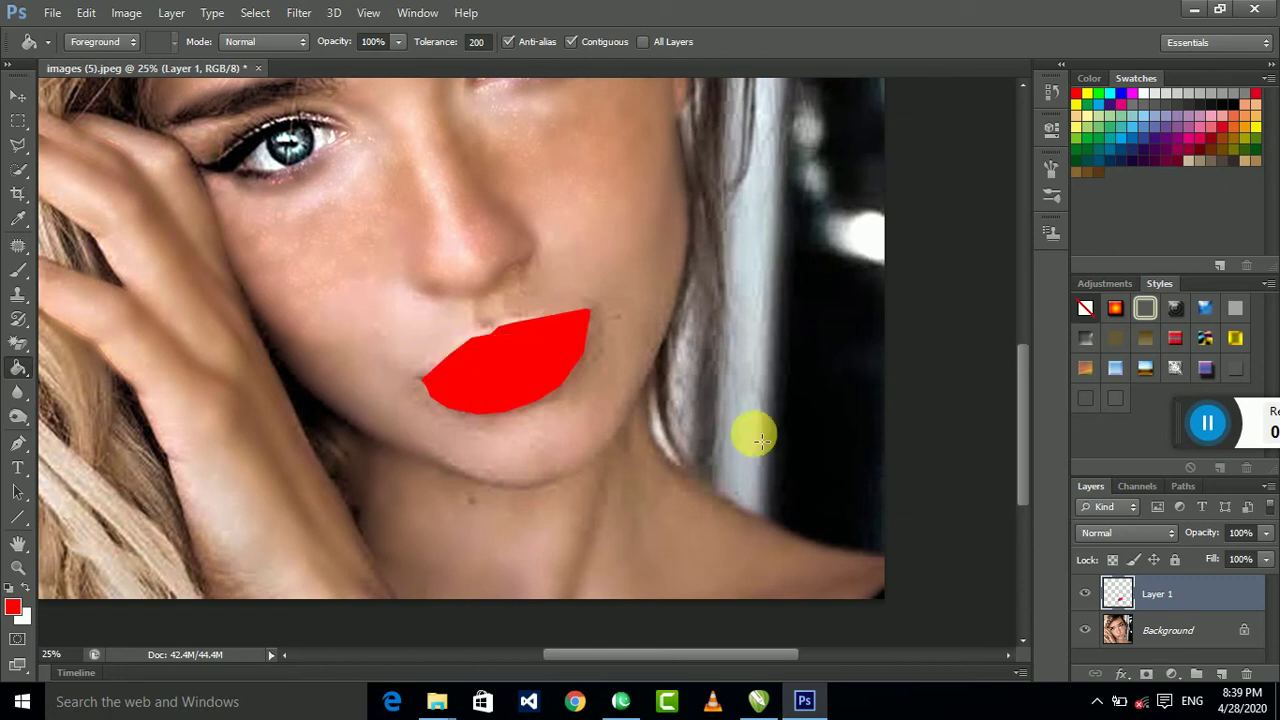
Blend the red lip layer with Multiply and lower its fill to 17%
{"action": "left_click", "coordinate": [1140, 532]}
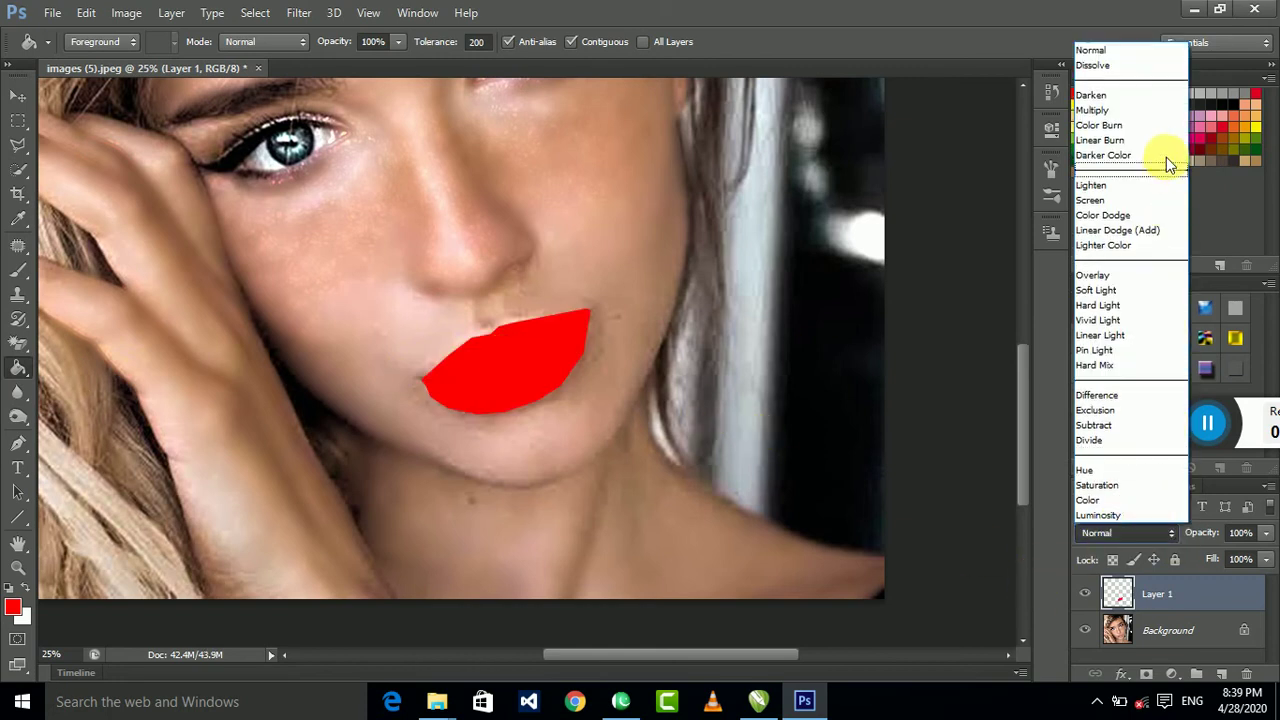
{"action": "left_click", "coordinate": [1141, 112]}
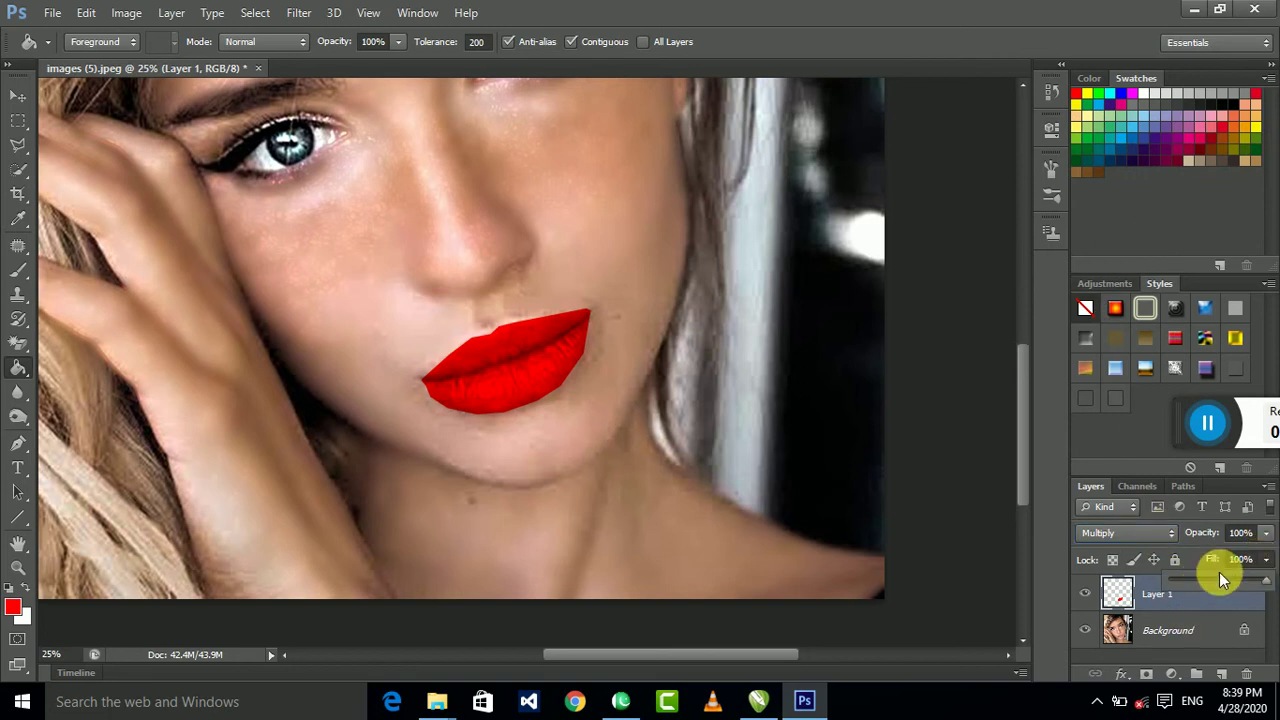
{"action": "left_click_drag", "start_coordinate": [1266, 588], "coordinate": [1183, 581]}
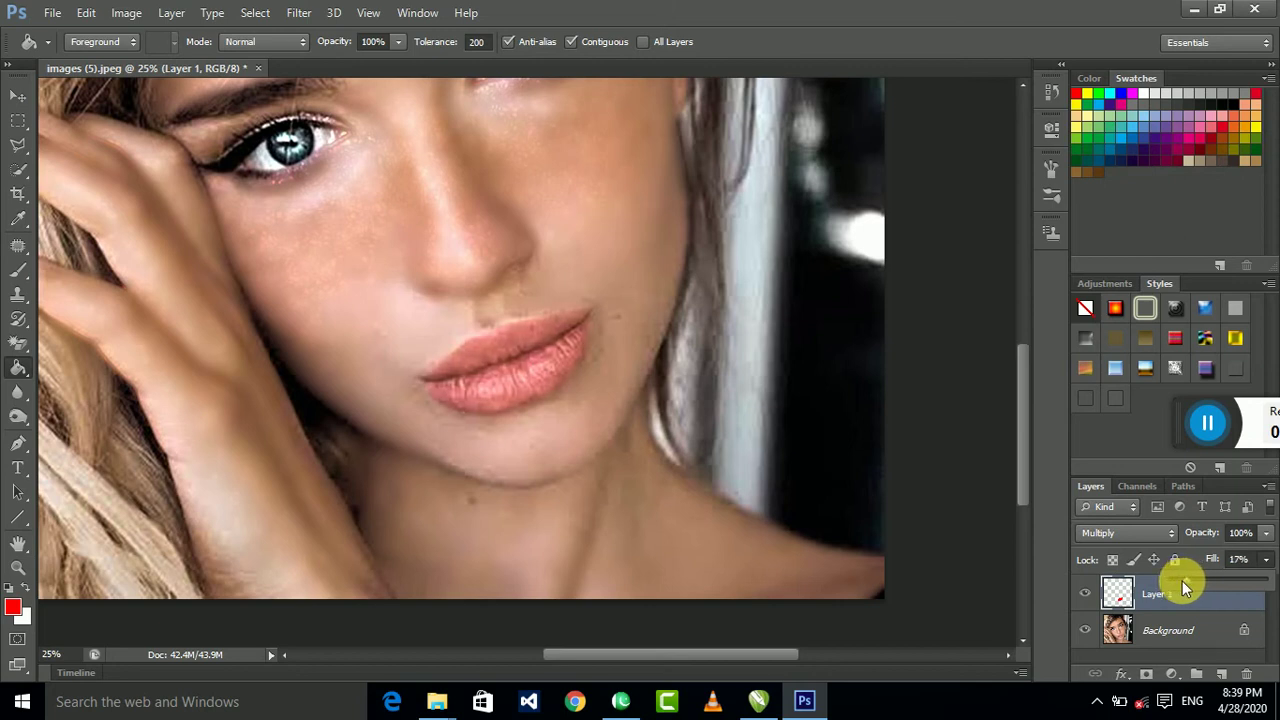
Raise the lip tint layer's fill to 21%
{"action": "key", "text": "ctrl+minus"}
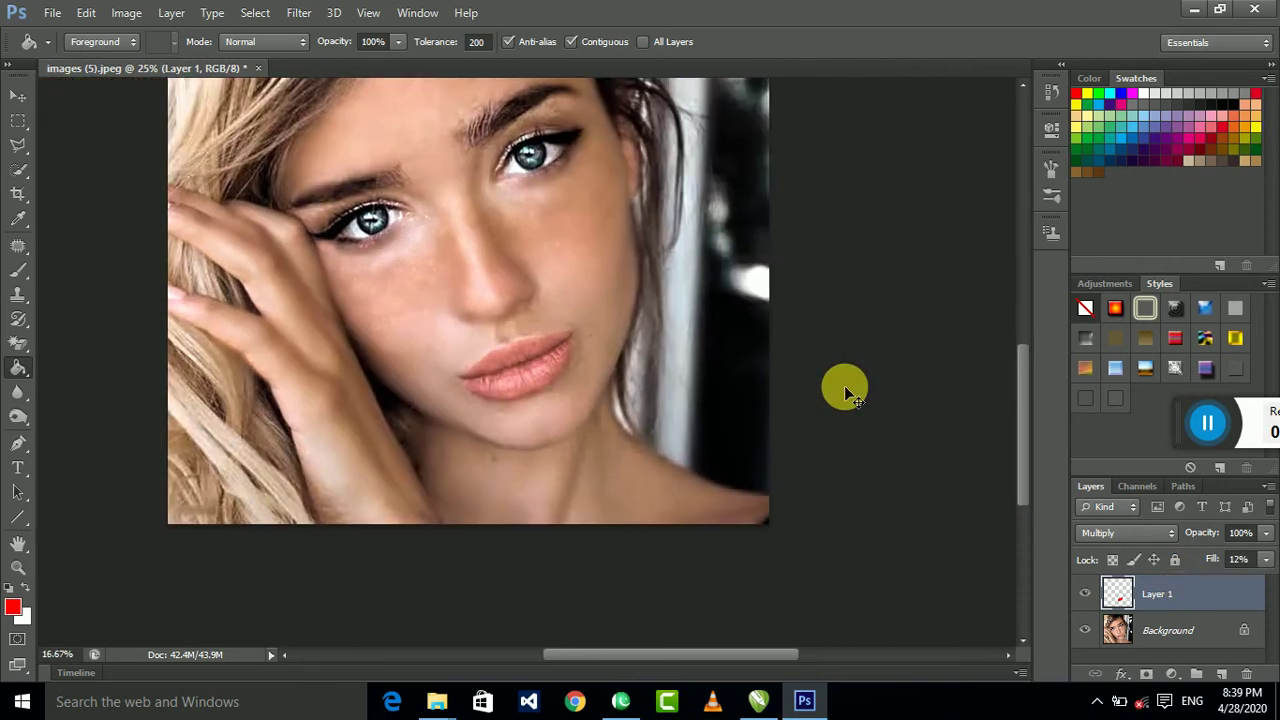
{"action": "key", "text": "ctrl+minus"}
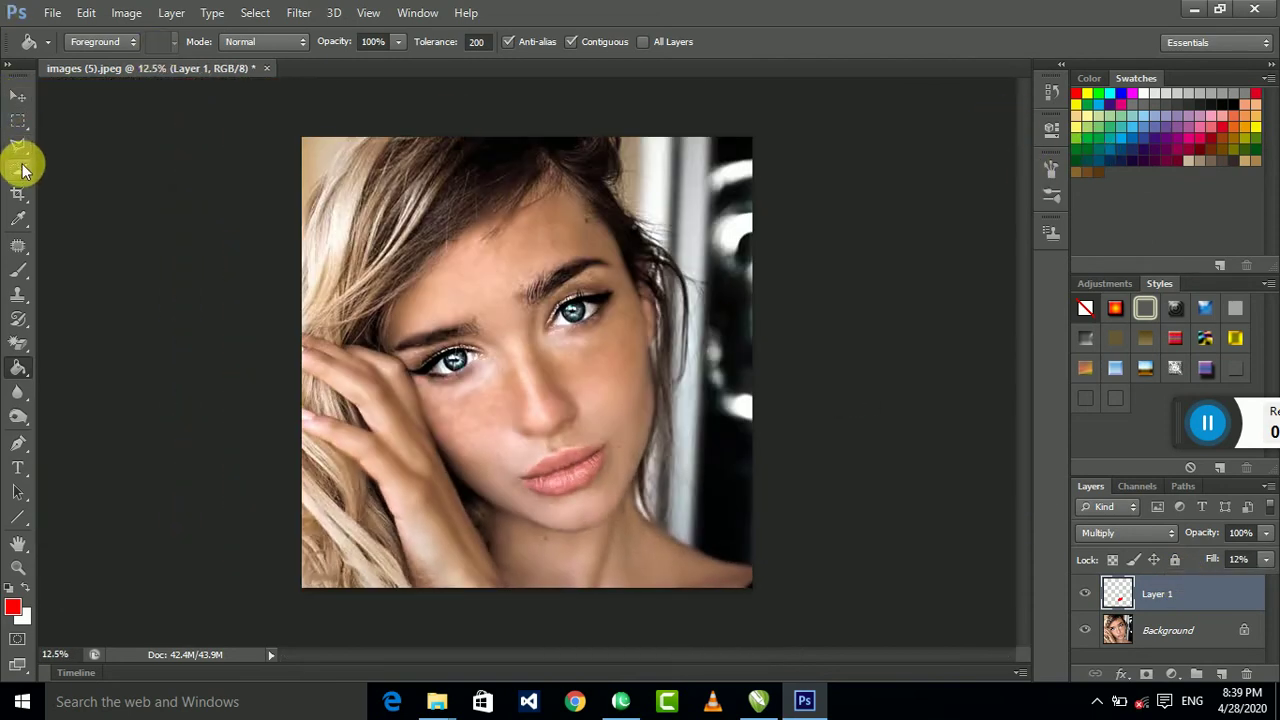
{"action": "left_click", "coordinate": [18, 95]}
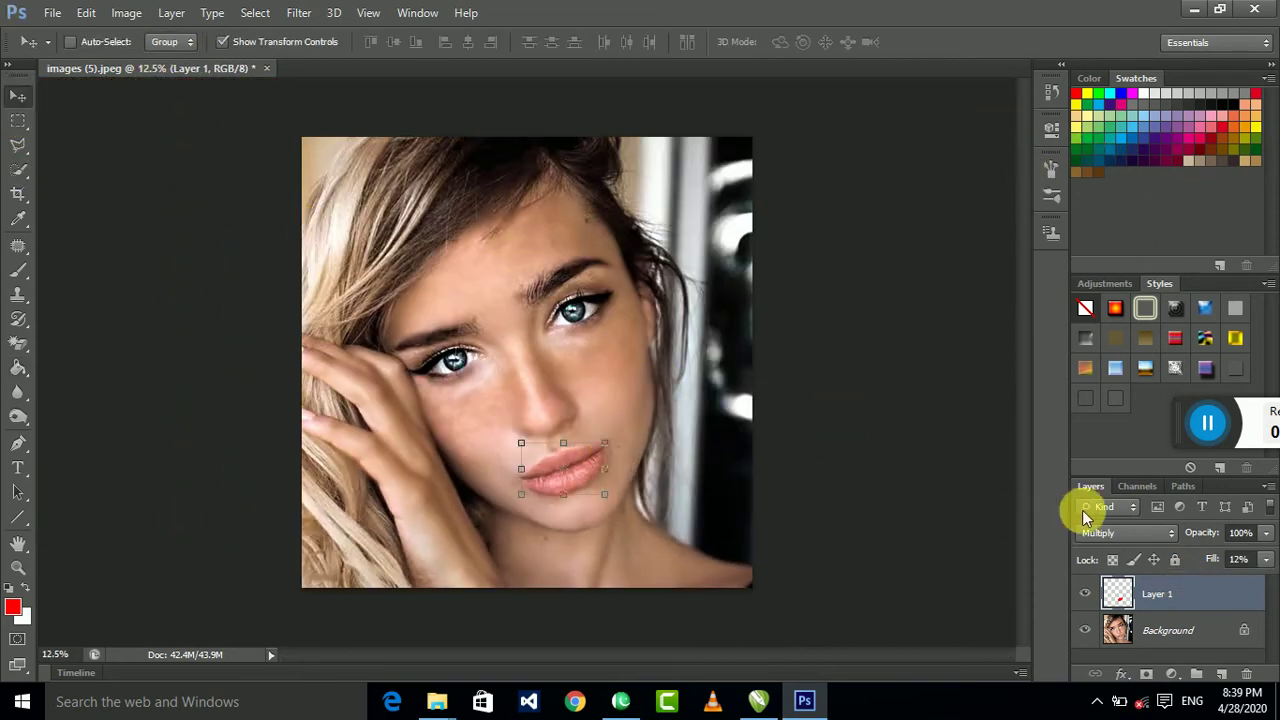
{"action": "left_click", "coordinate": [1263, 561]}
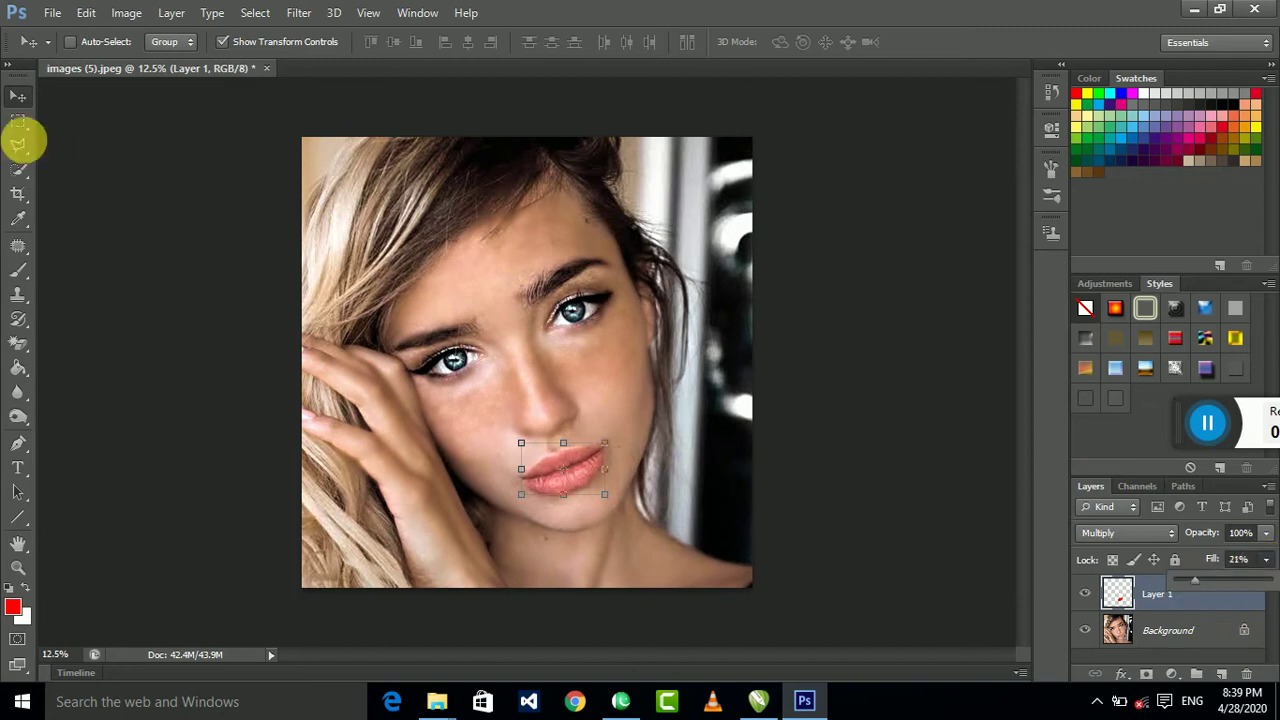
Merge the lip tint layer into the Background layer and begin opening another image
{"action": "left_click", "coordinate": [21, 121]}
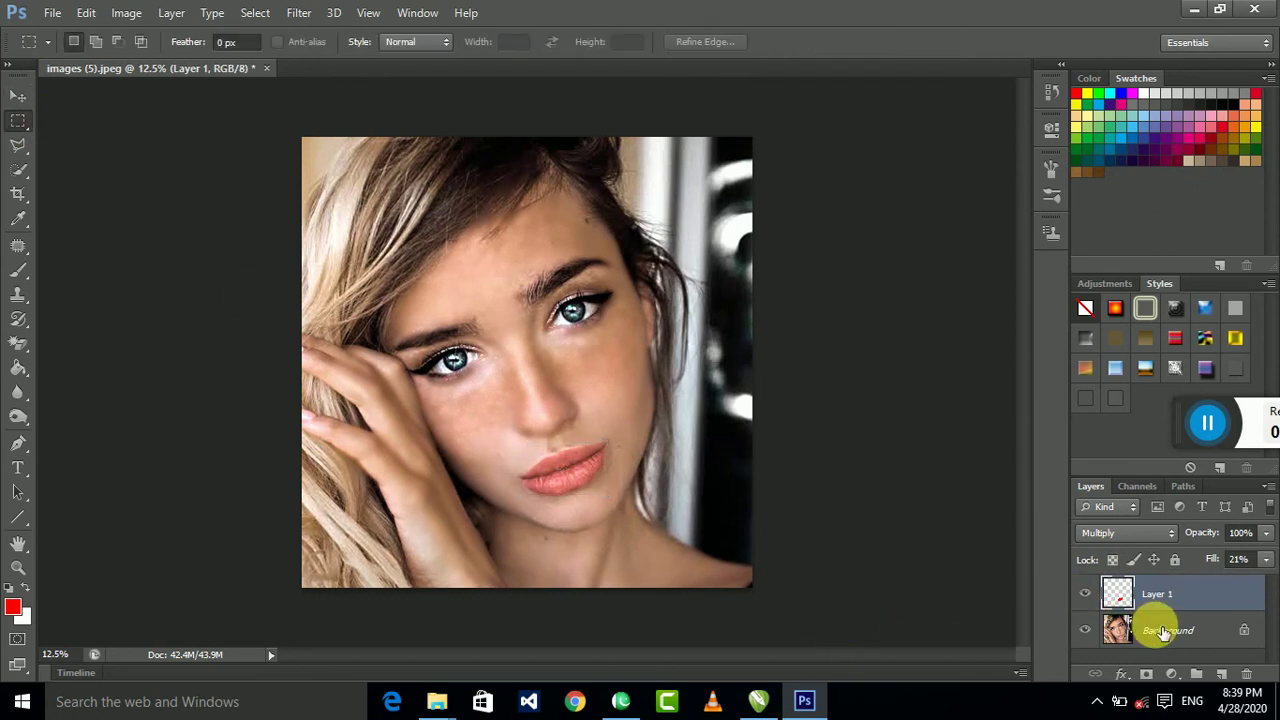
{"action": "left_click", "coordinate": [1163, 641], "text": "shift"}
{"action": "right_click", "coordinate": [1165, 637]}
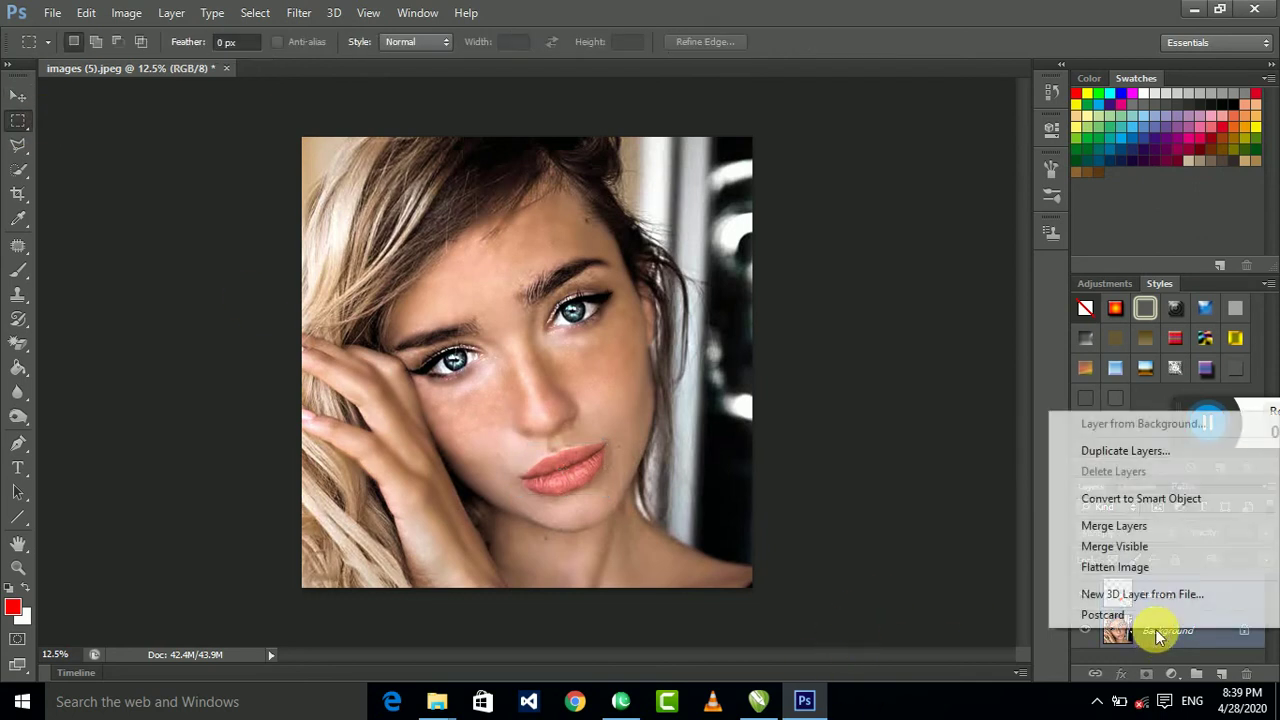
{"action": "left_click", "coordinate": [1114, 527]}
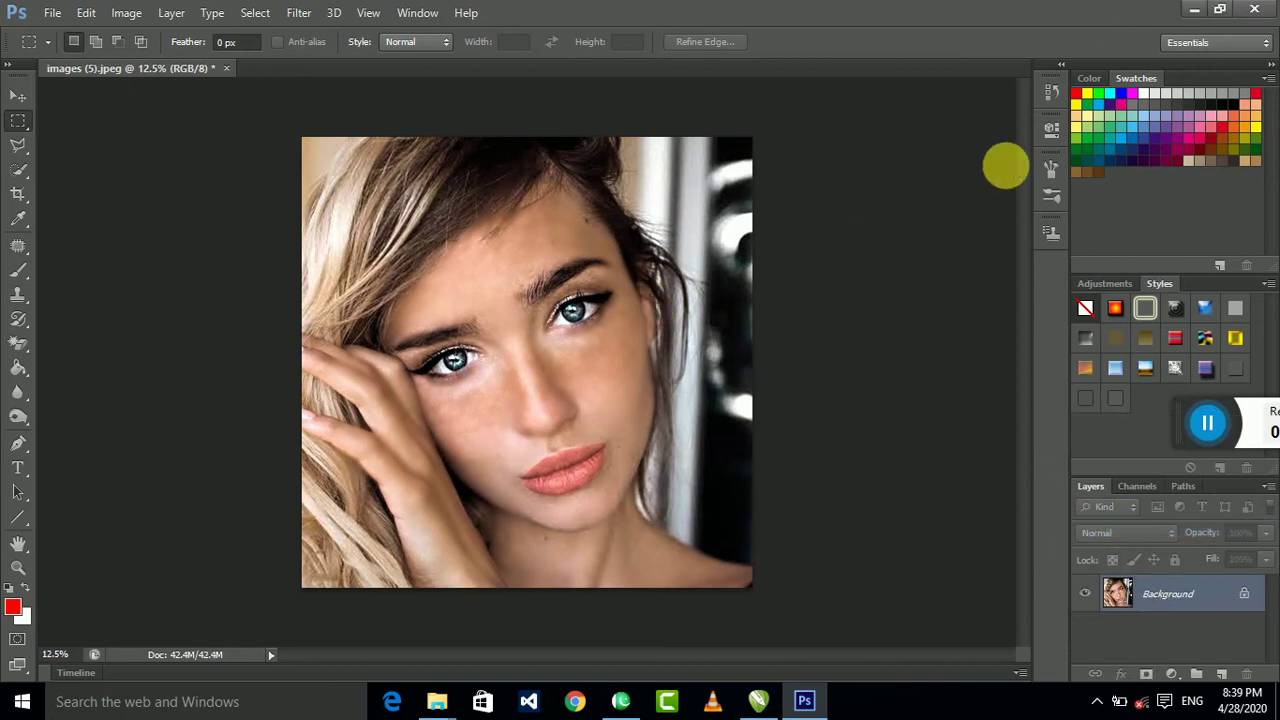
{"action": "key", "text": "ctrl+o"}
{"action": "double_click", "coordinate": [480, 337]}
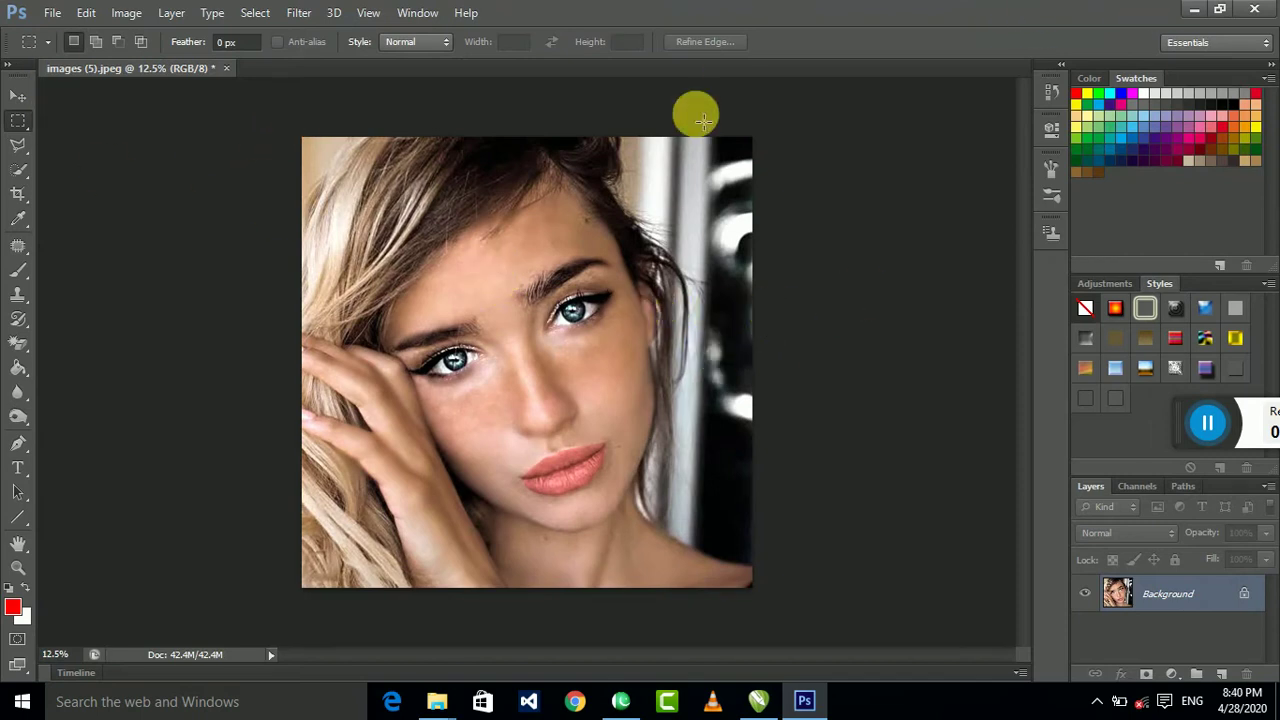
Open the images (5) portrait and images (5) - Copy.jpeg files
{"action": "key", "text": "ctrl+o"}
{"action": "left_click", "coordinate": [480, 335]}
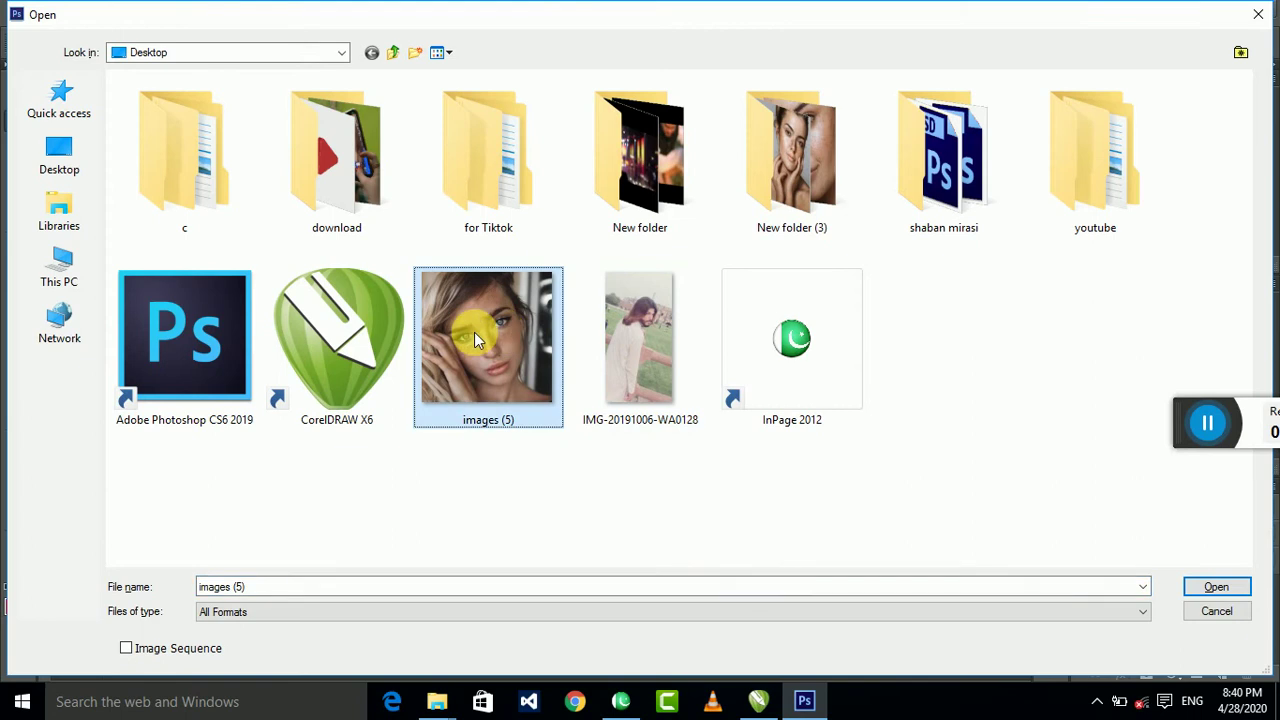
{"action": "double_click", "coordinate": [484, 420]}
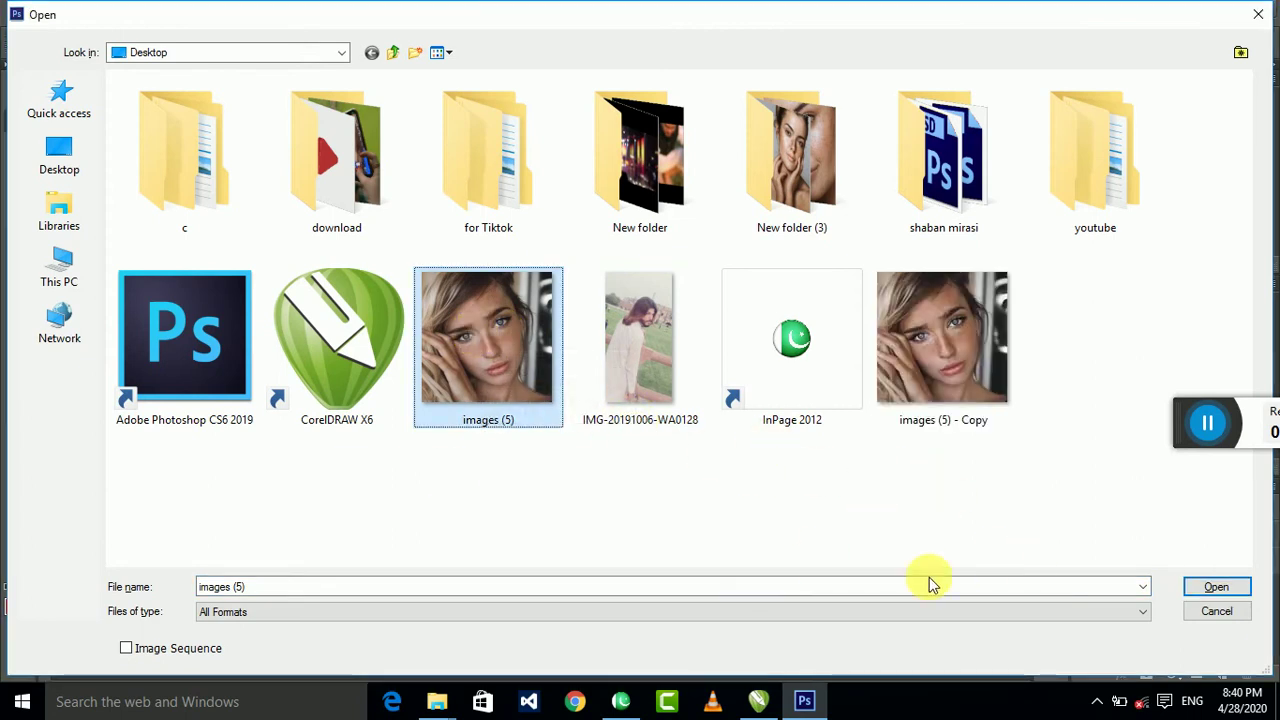
{"action": "double_click", "coordinate": [951, 371]}
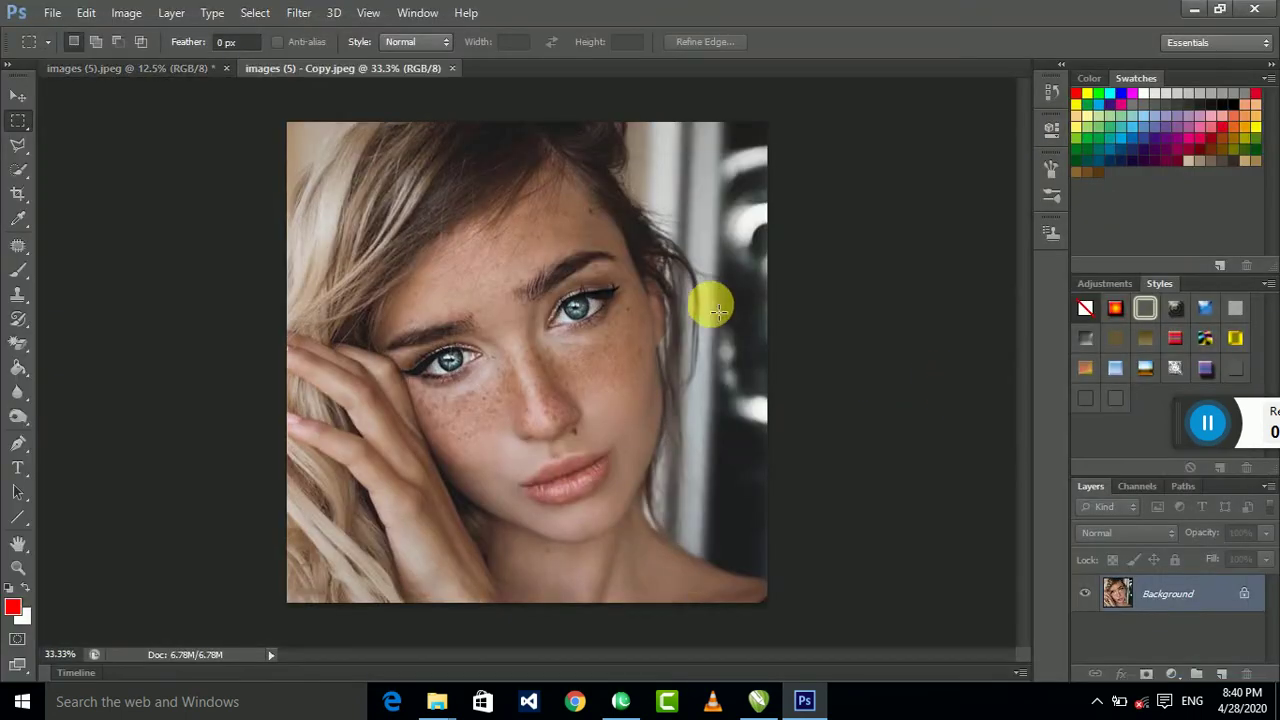
Drag the copy in as Layer 1, scale it to about 160%, and position it over the face
{"action": "left_click", "coordinate": [18, 95]}
{"action": "mouse_move", "coordinate": [566, 303]}
{"action": "left_mouse_down"}
{"action": "mouse_move", "coordinate": [627, 294]}
{"action": "mouse_move", "coordinate": [674, 343]}
{"action": "mouse_move", "coordinate": [795, 362]}
{"action": "left_mouse_up"}
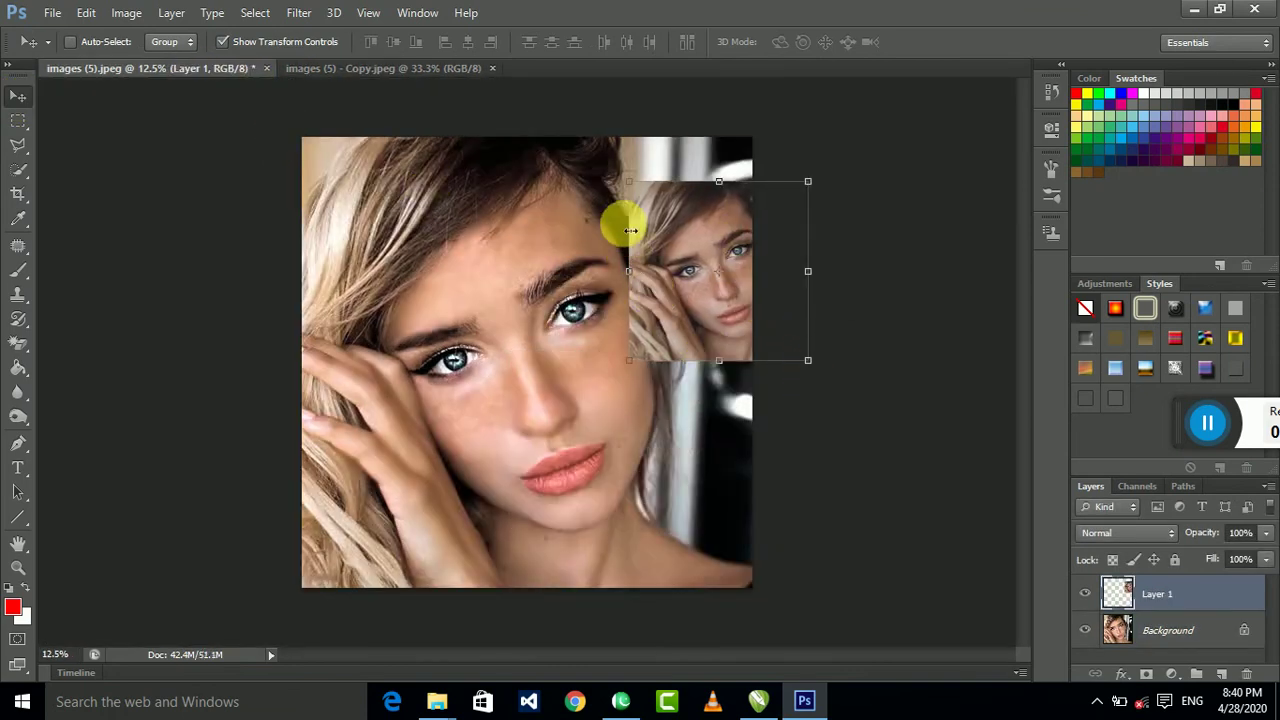
{"action": "left_click_drag", "start_coordinate": [628, 181], "coordinate": [520, 77]}
{"action": "mouse_move", "coordinate": [686, 214]}
{"action": "left_mouse_down"}
{"action": "mouse_move", "coordinate": [815, 373]}
{"action": "mouse_move", "coordinate": [552, 299]}
{"action": "left_mouse_up"}
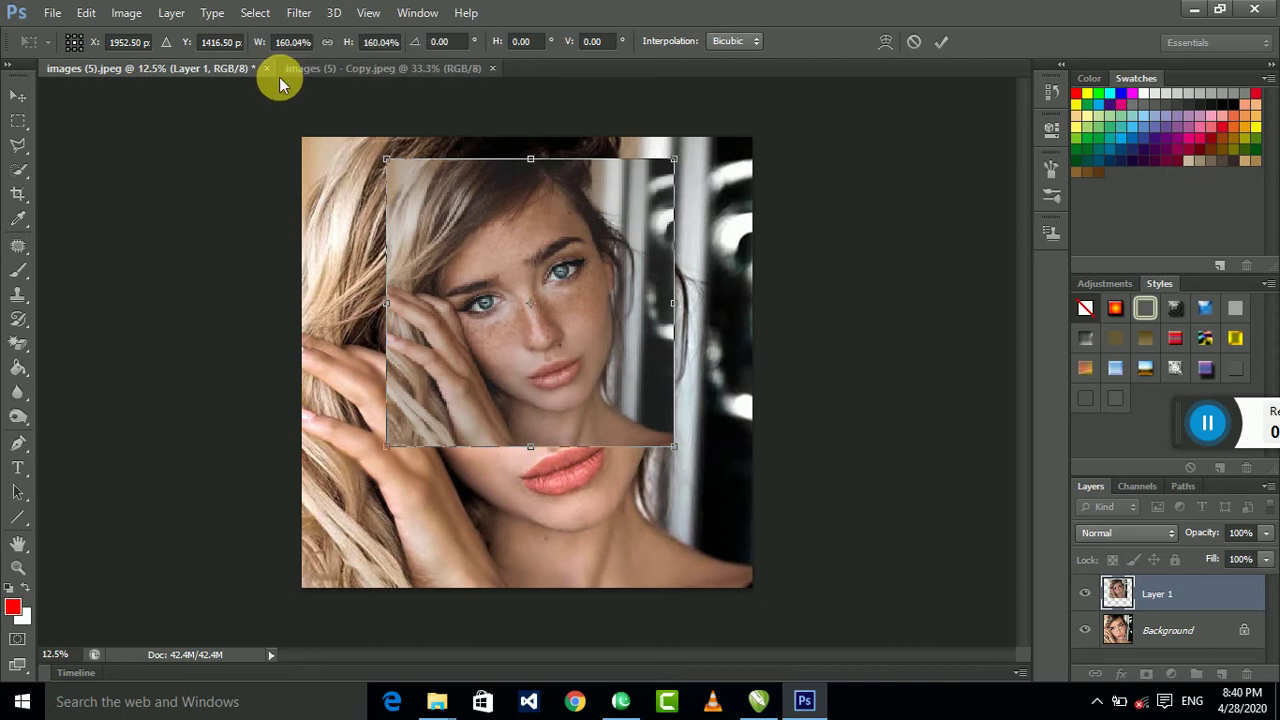
{"action": "left_click", "coordinate": [1195, 428]}
{"action": "left_click_drag", "start_coordinate": [1195, 428], "coordinate": [413, 592]}
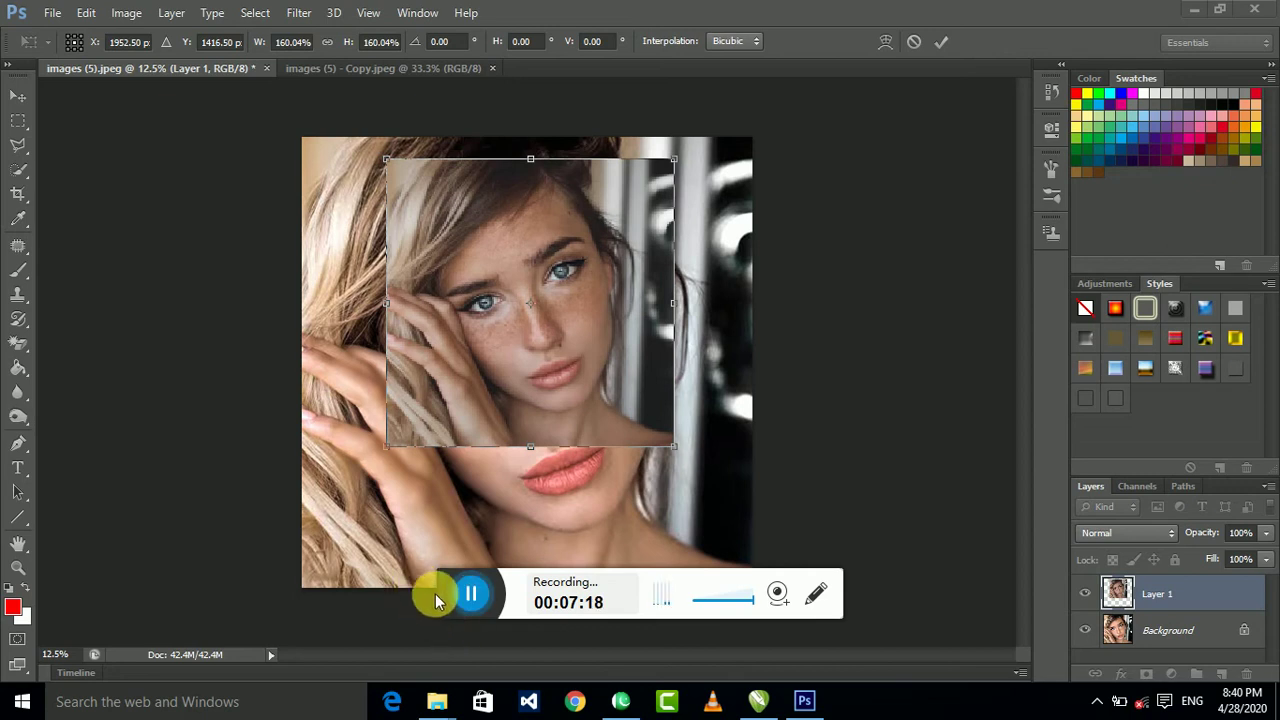
{"action": "left_click_drag", "start_coordinate": [435, 593], "coordinate": [1176, 430]}
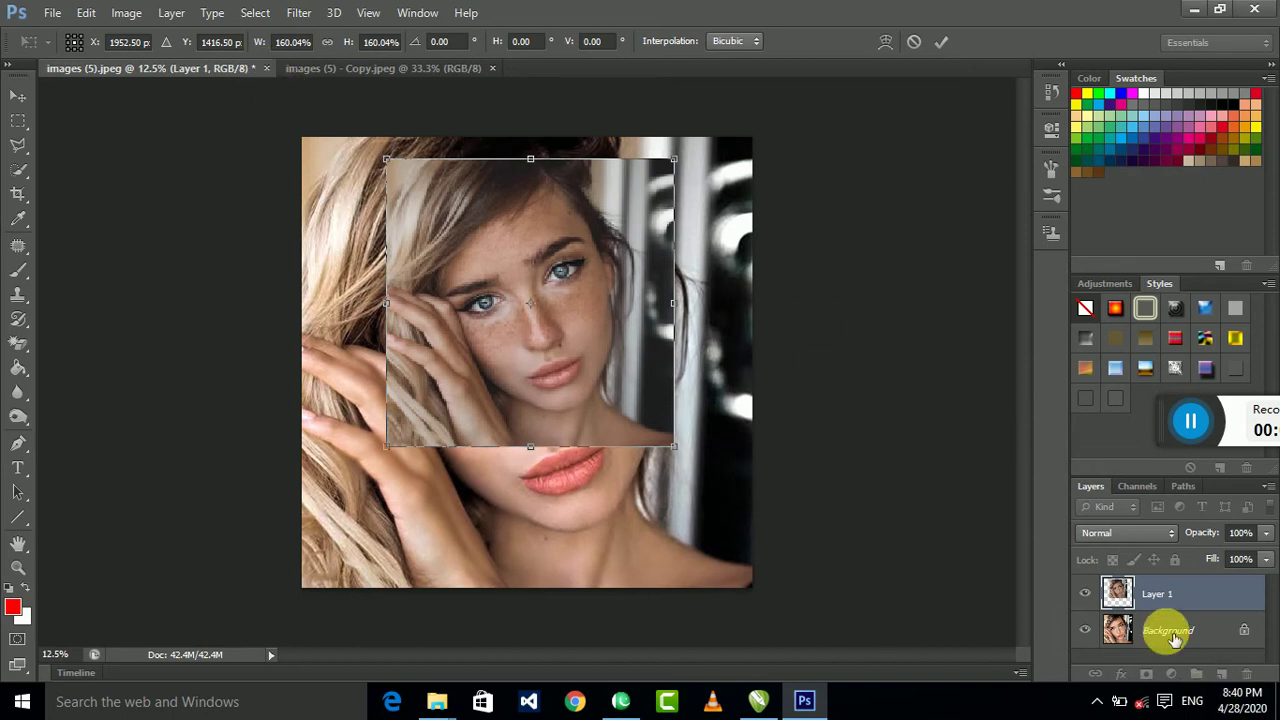
Commit the transform and merge Layer 1 with the Background layer
{"action": "left_click", "coordinate": [18, 95]}
{"action": "left_click", "coordinate": [584, 277]}
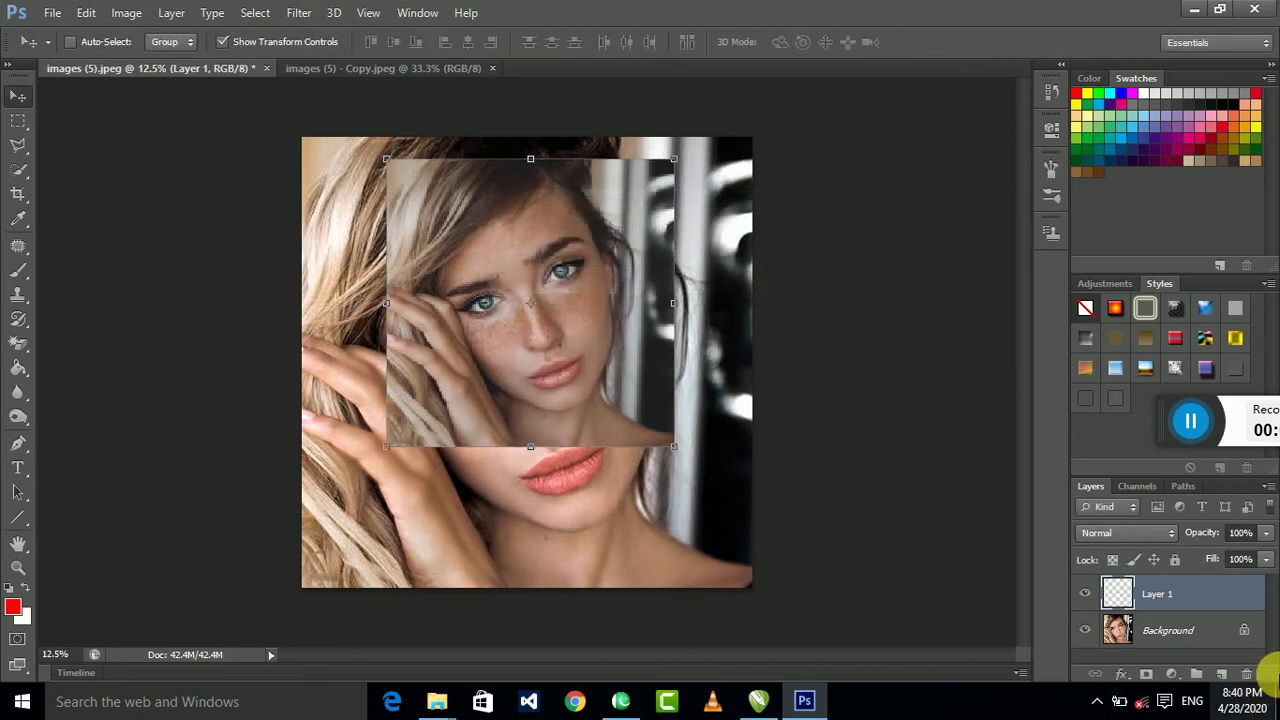
{"action": "left_click", "coordinate": [1220, 628], "text": "shift"}
{"action": "right_click", "coordinate": [1220, 628]}
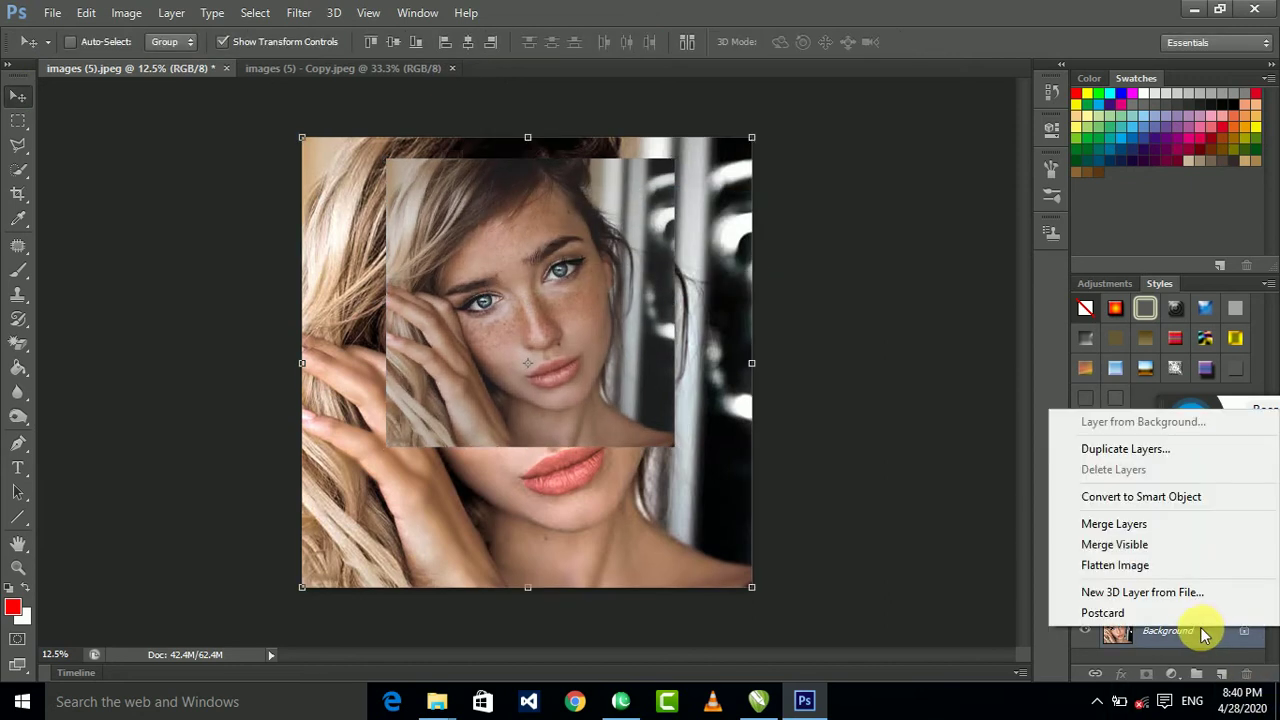
{"action": "left_click", "coordinate": [1127, 528]}
Close both open documents and reopen images (5) - Copy.jpeg alone
{"action": "left_click", "coordinate": [227, 68]}
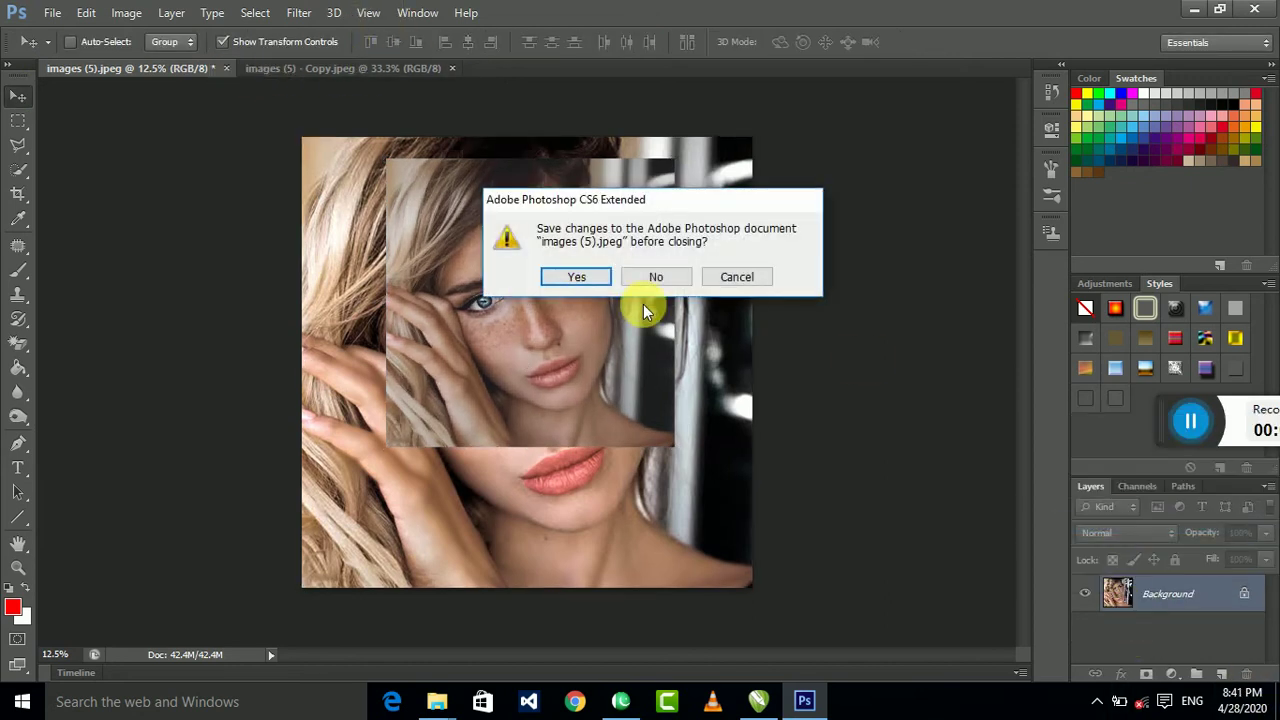
{"action": "left_click", "coordinate": [648, 278]}
{"action": "left_click", "coordinate": [256, 69]}
{"action": "left_click", "coordinate": [652, 282]}
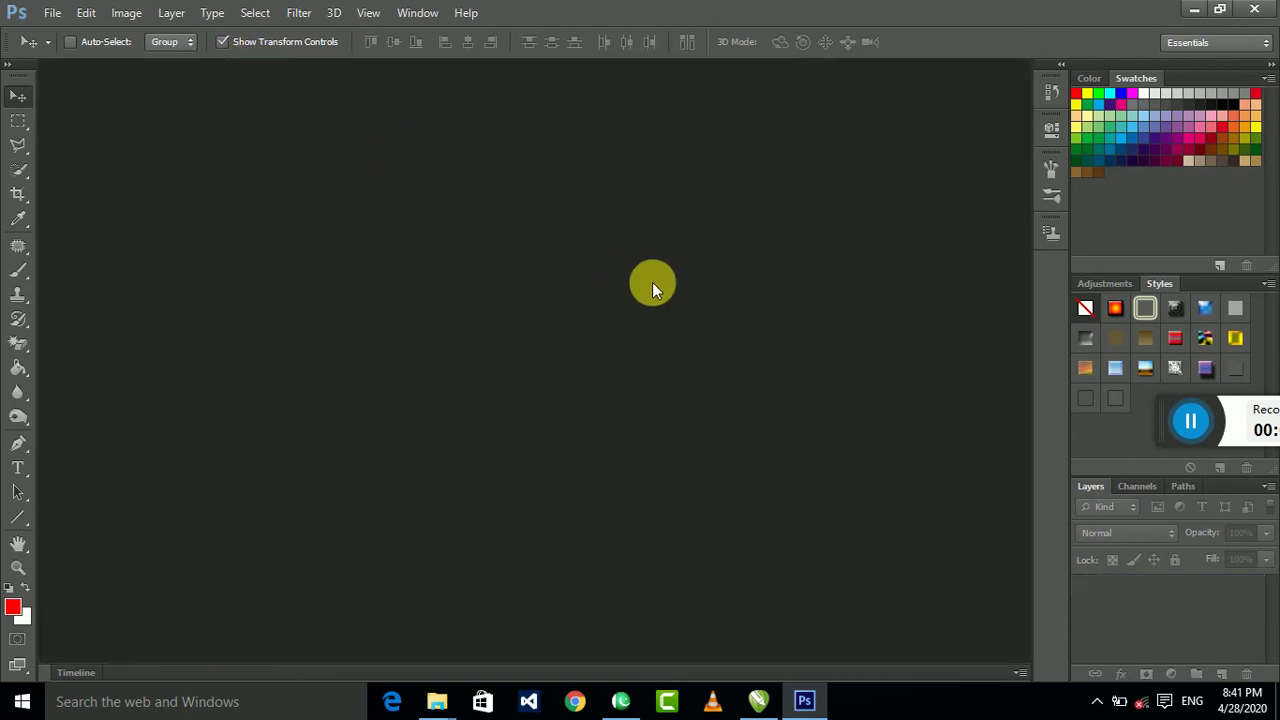
{"action": "double_click", "coordinate": [652, 282]}
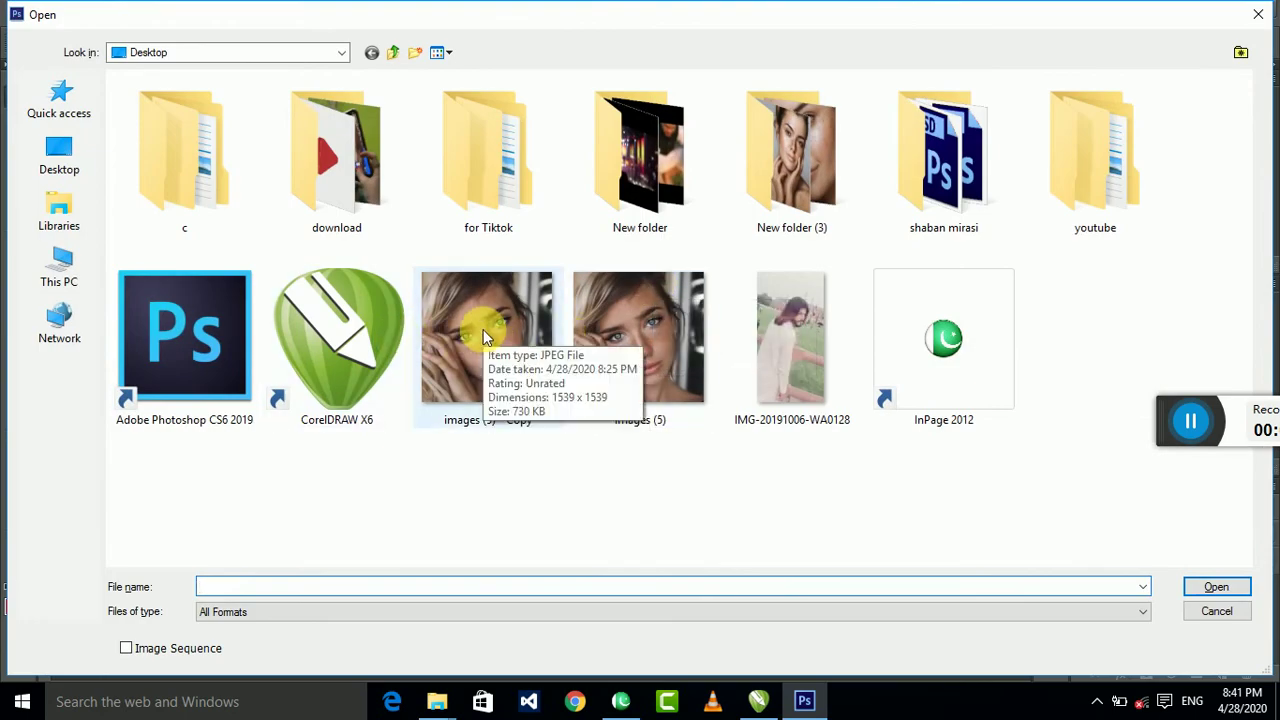
{"action": "double_click", "coordinate": [483, 329]}
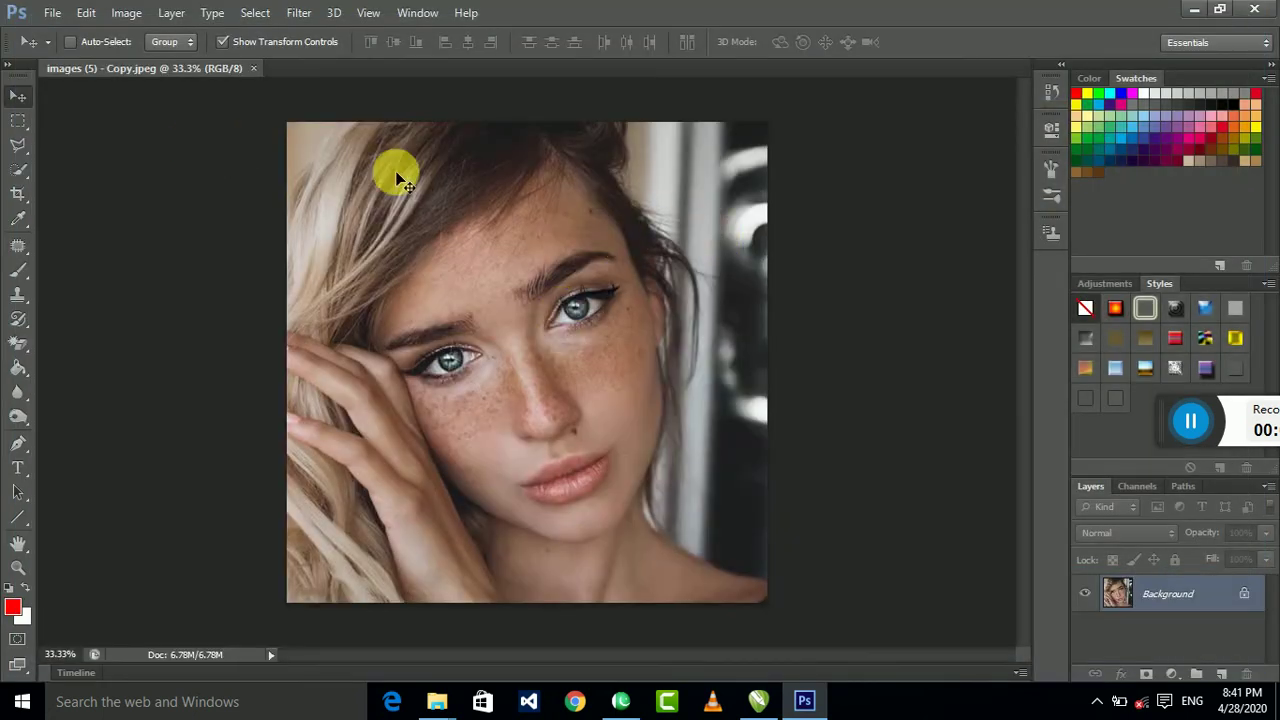
Apply HDR Toning with Detail +30 and Saturation +20 to the portrait
{"action": "left_click", "coordinate": [126, 13]}
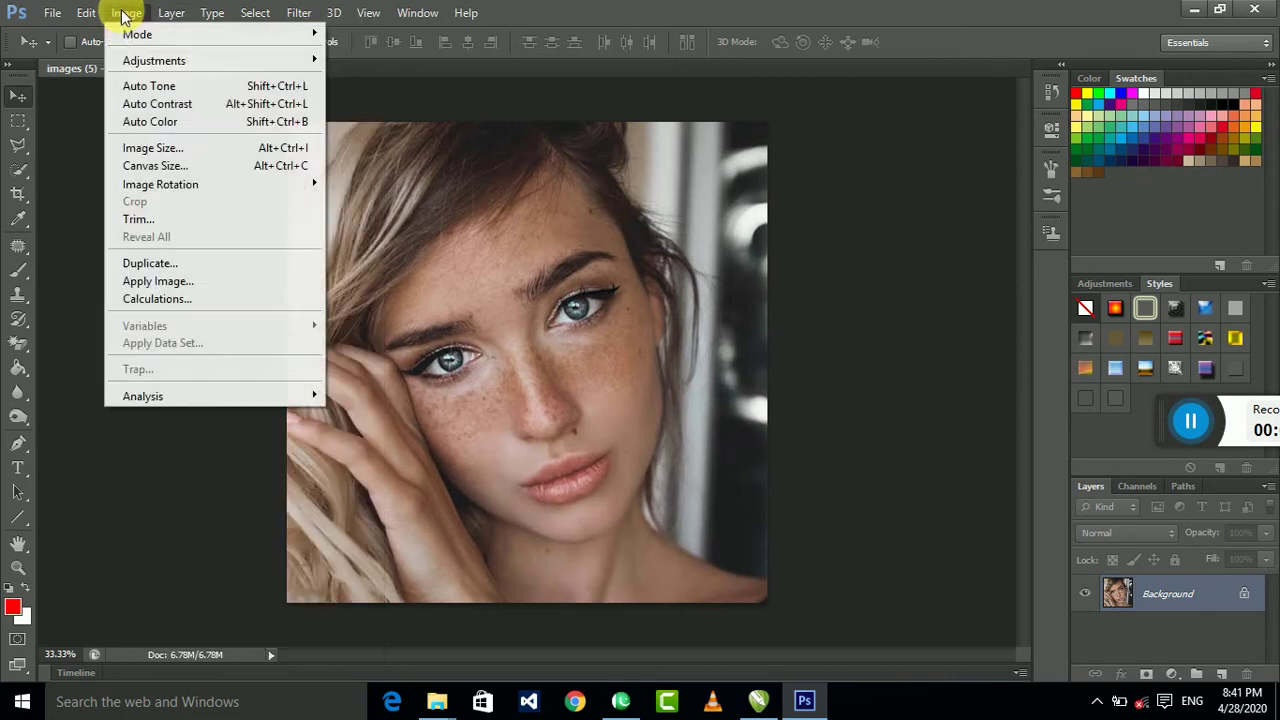
{"action": "mouse_move", "coordinate": [154, 60]}
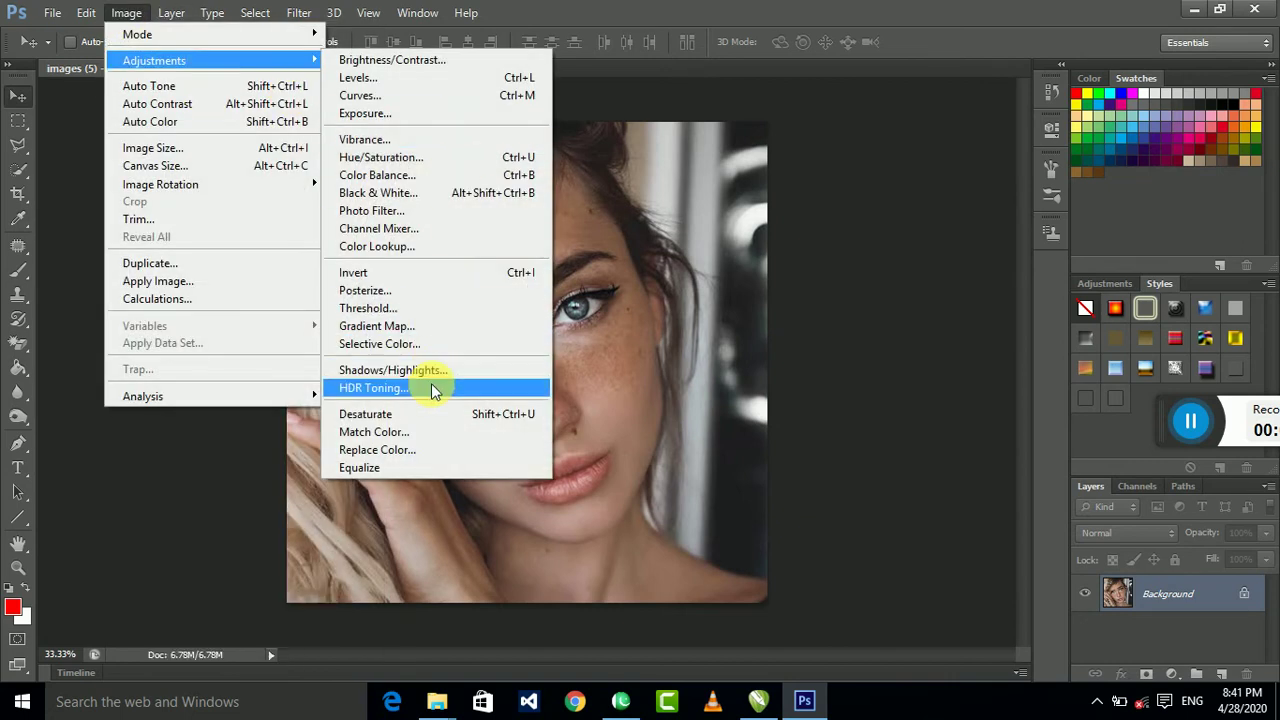
{"action": "left_click", "coordinate": [431, 388]}
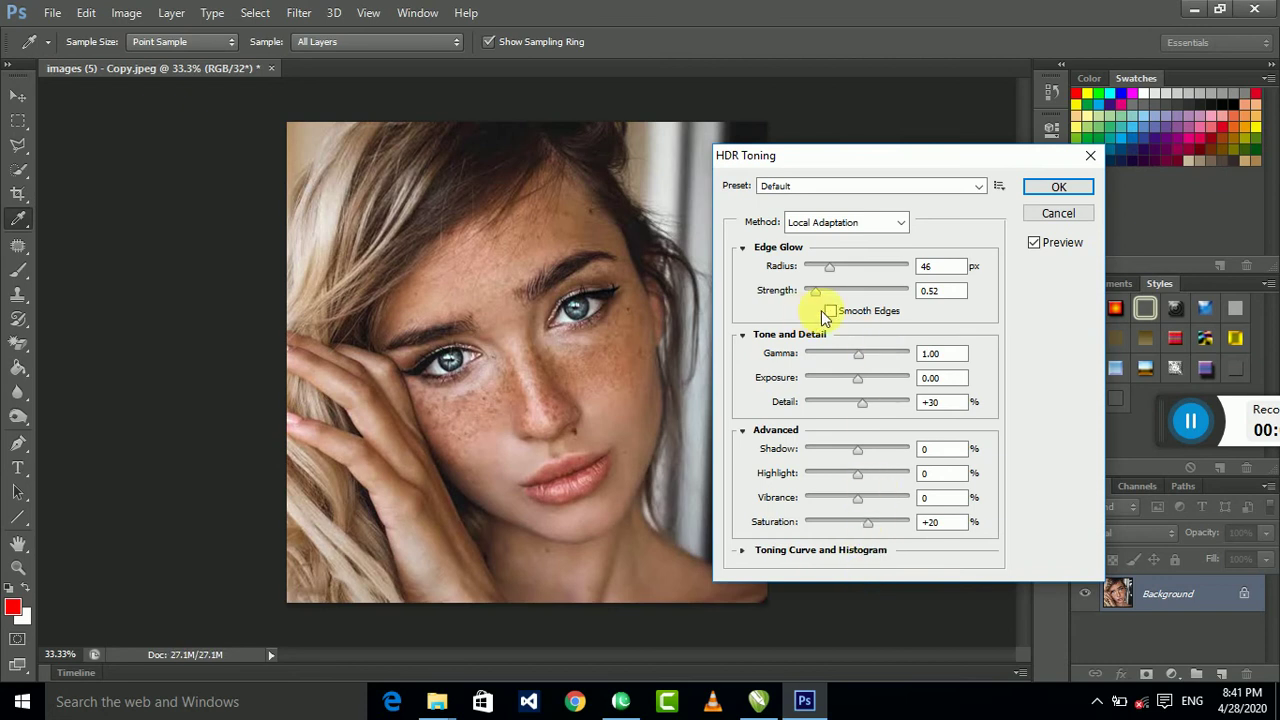
{"action": "left_click", "coordinate": [1060, 189]}
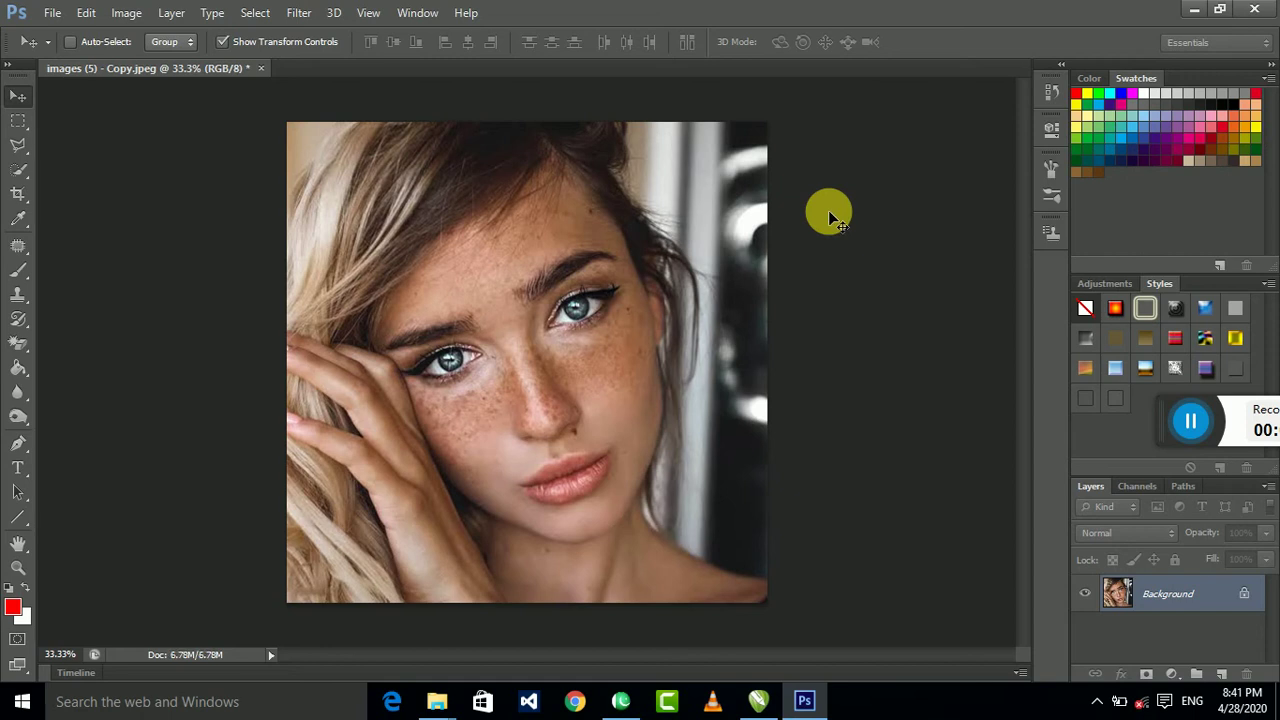
Duplicate the Background layer into a Background copy layer
{"action": "key", "text": "ctrl+plus"}
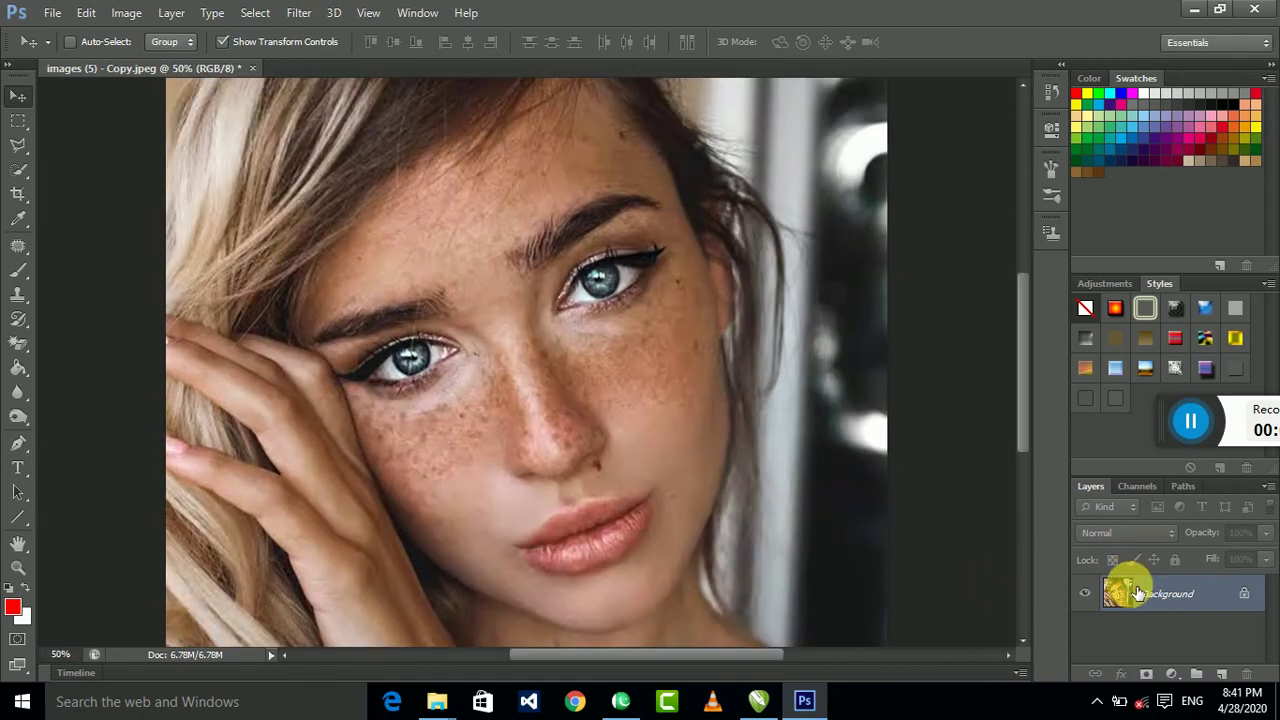
{"action": "left_click_drag", "start_coordinate": [1138, 594], "coordinate": [1222, 674]}
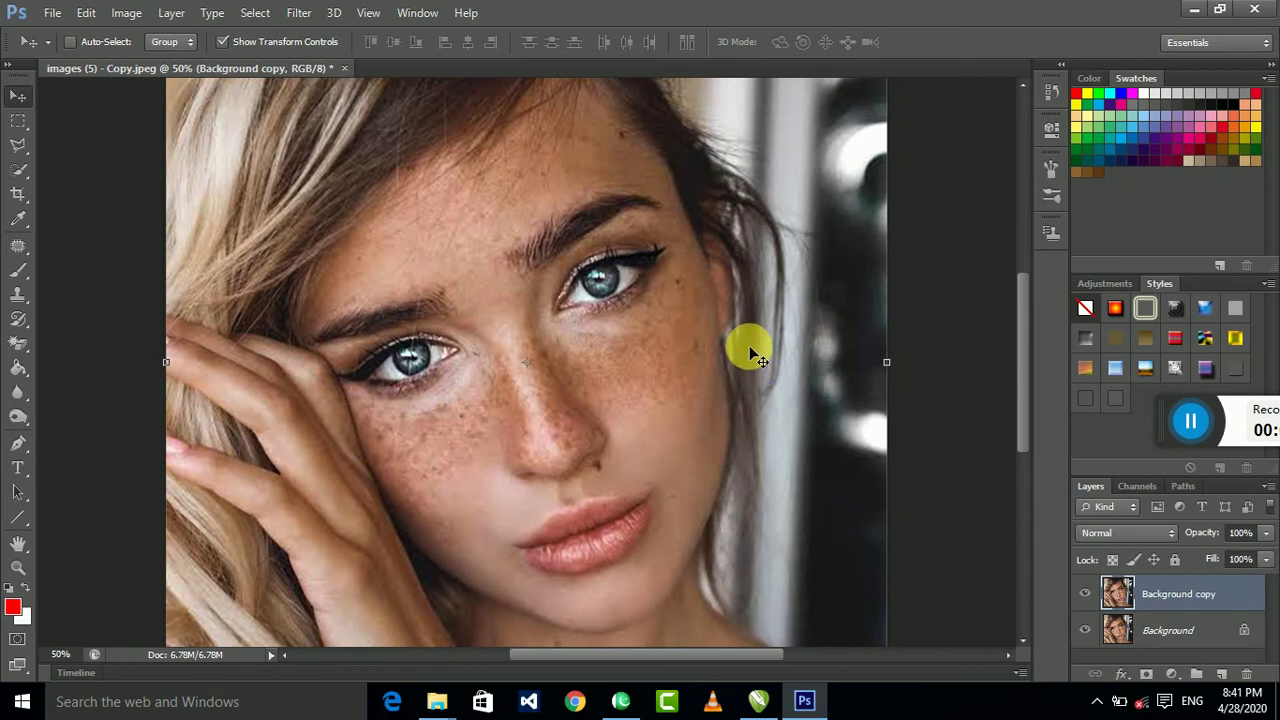
{"action": "key", "text": "ctrl+minus"}
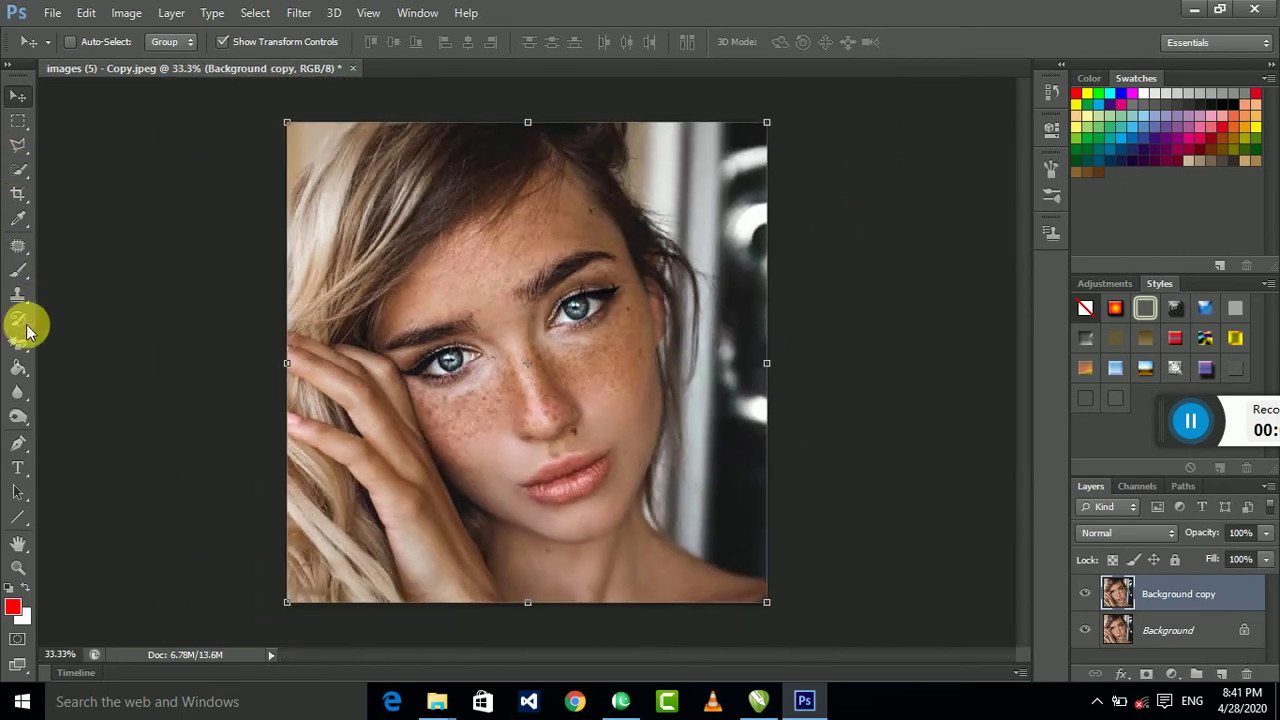
{"action": "left_click", "coordinate": [20, 276]}
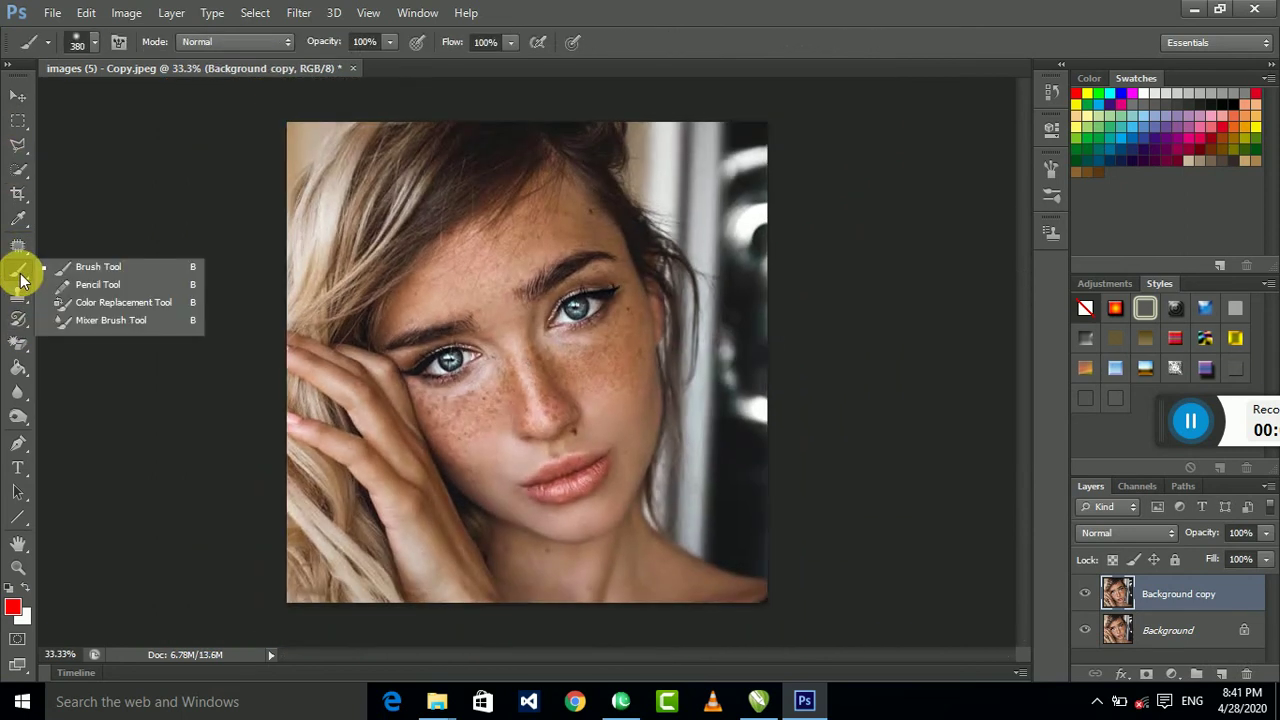
Select the Mixer Brush with Wet 20%, Load 75%, Mix 90% and Flow 100%
{"action": "left_click", "coordinate": [144, 321]}
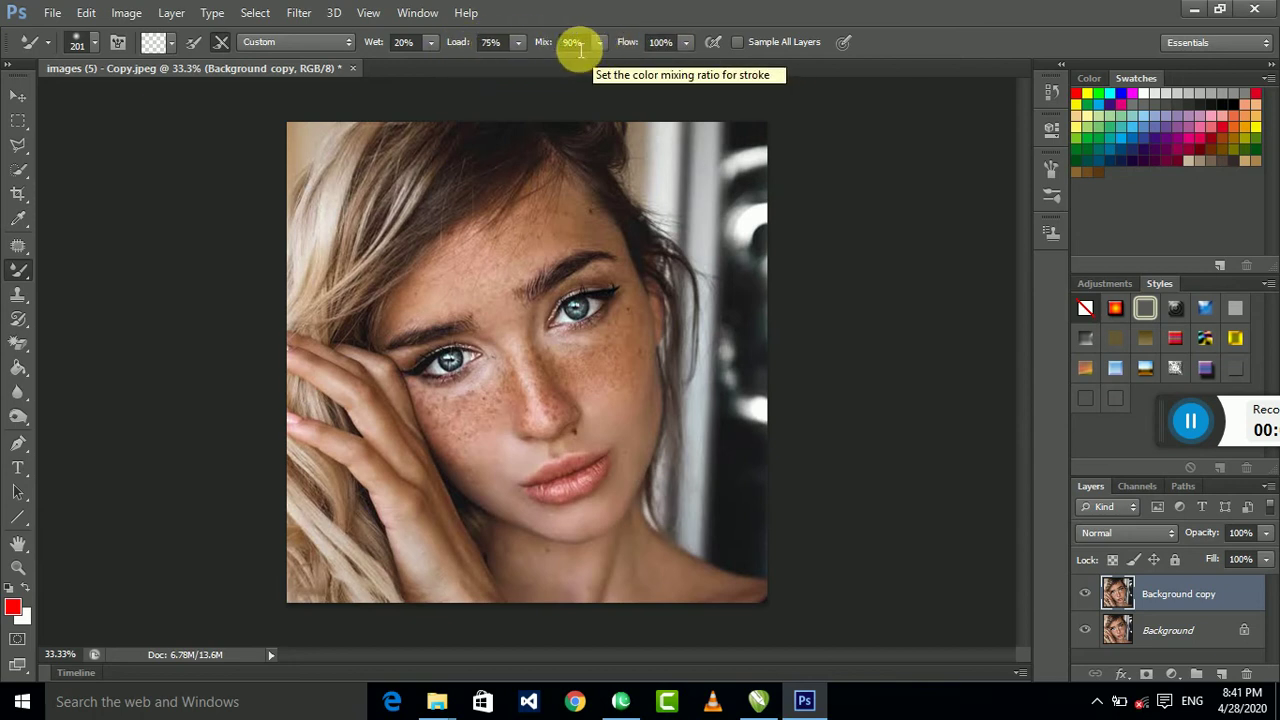
Keep the Mixer Brush active and resize it, first to 149 px then 288 px
{"action": "scroll", "coordinate": [579, 188], "scroll_direction": "up", "scroll_amount": 1}
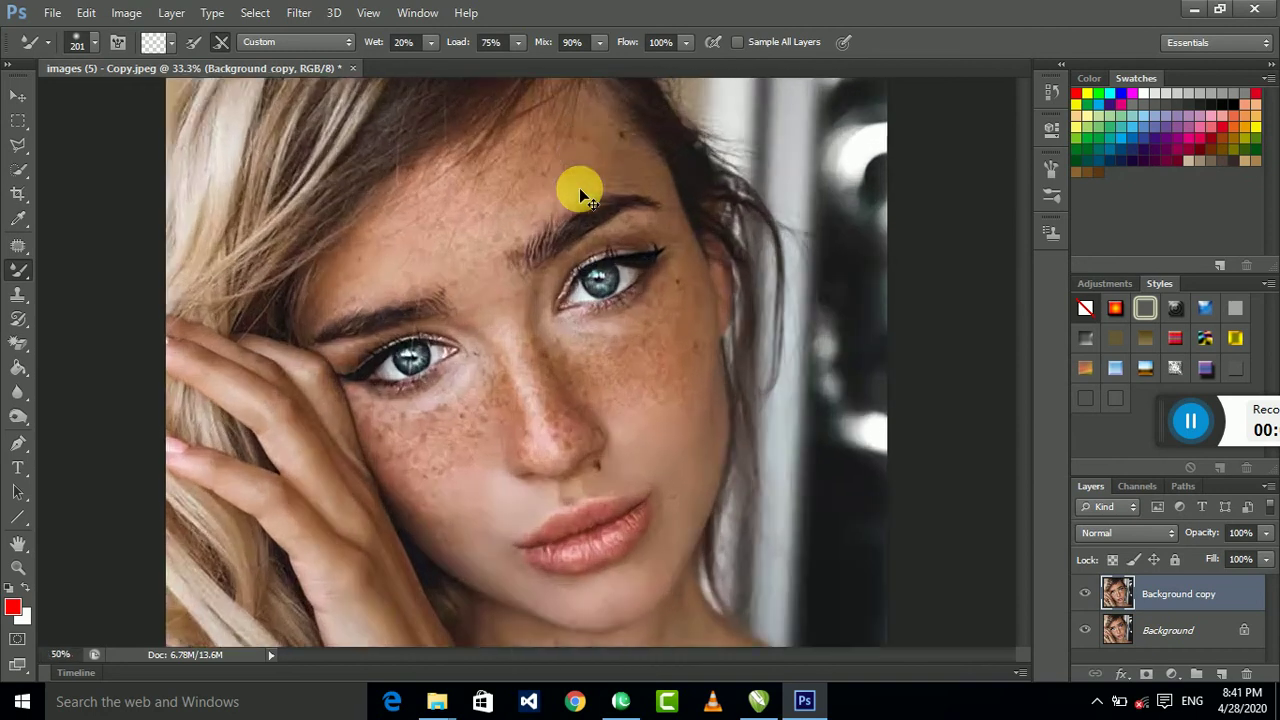
{"action": "scroll", "coordinate": [579, 188], "scroll_direction": "up", "scroll_amount": 1}
{"action": "scroll", "coordinate": [594, 247], "scroll_direction": "up", "scroll_amount": 3}
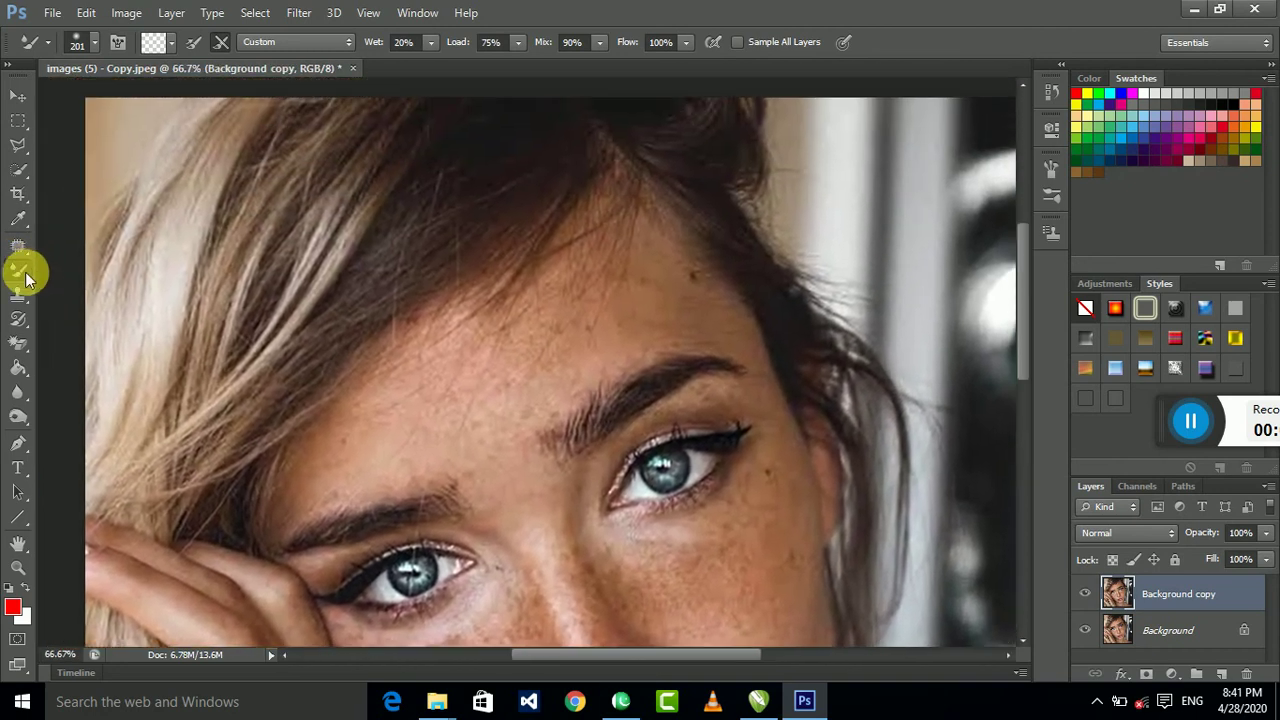
{"action": "right_click", "coordinate": [20, 268]}
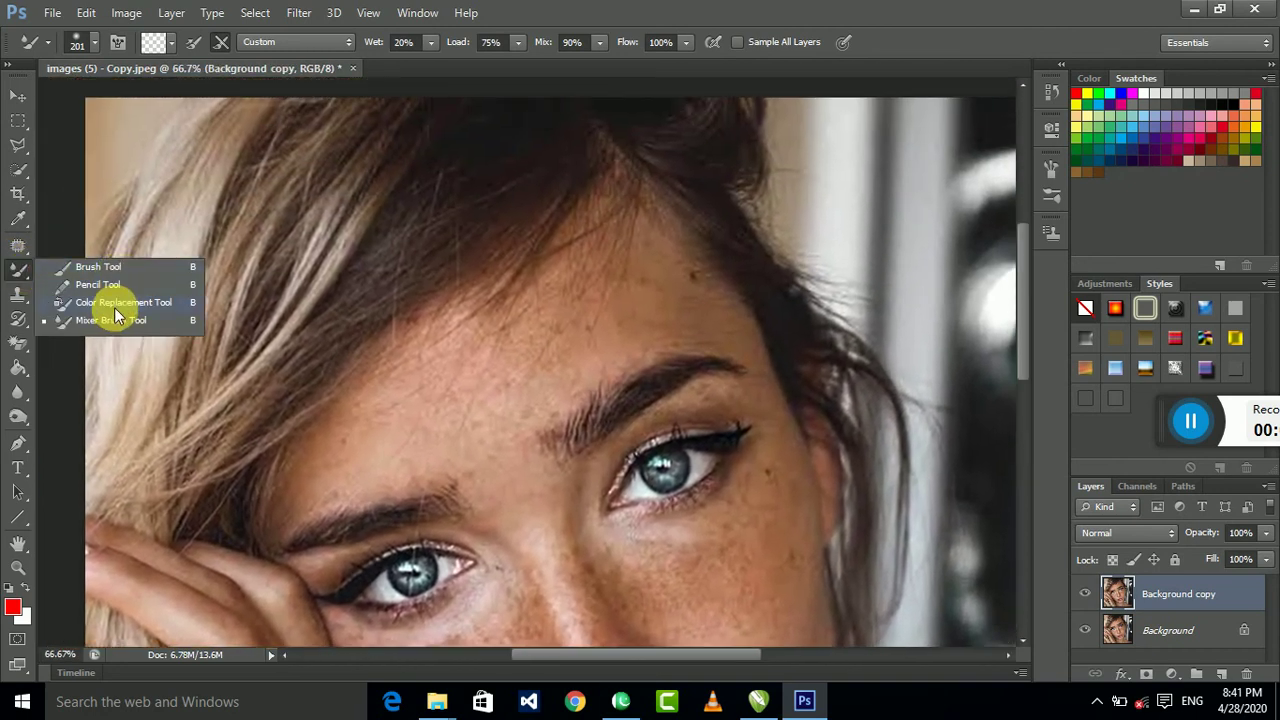
{"action": "left_click", "coordinate": [115, 318]}
{"action": "left_click", "coordinate": [94, 44]}
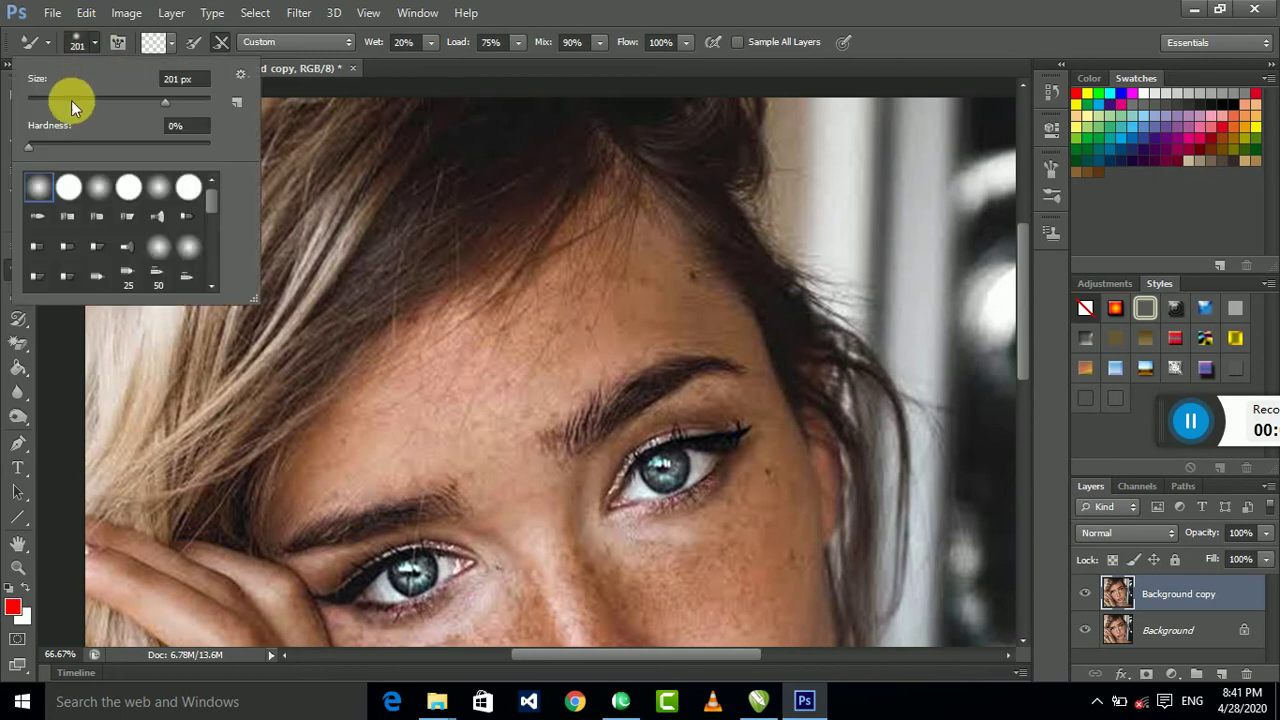
{"action": "left_click", "coordinate": [579, 342]}
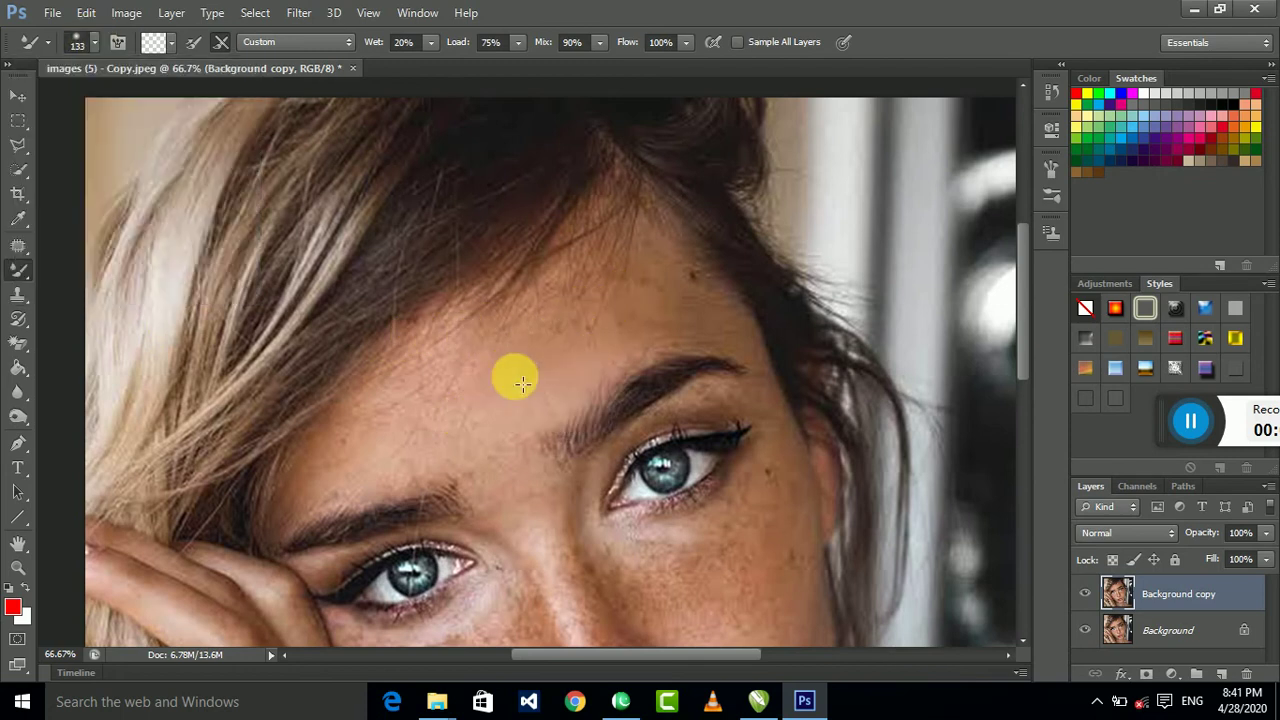
{"action": "left_click", "coordinate": [95, 45]}
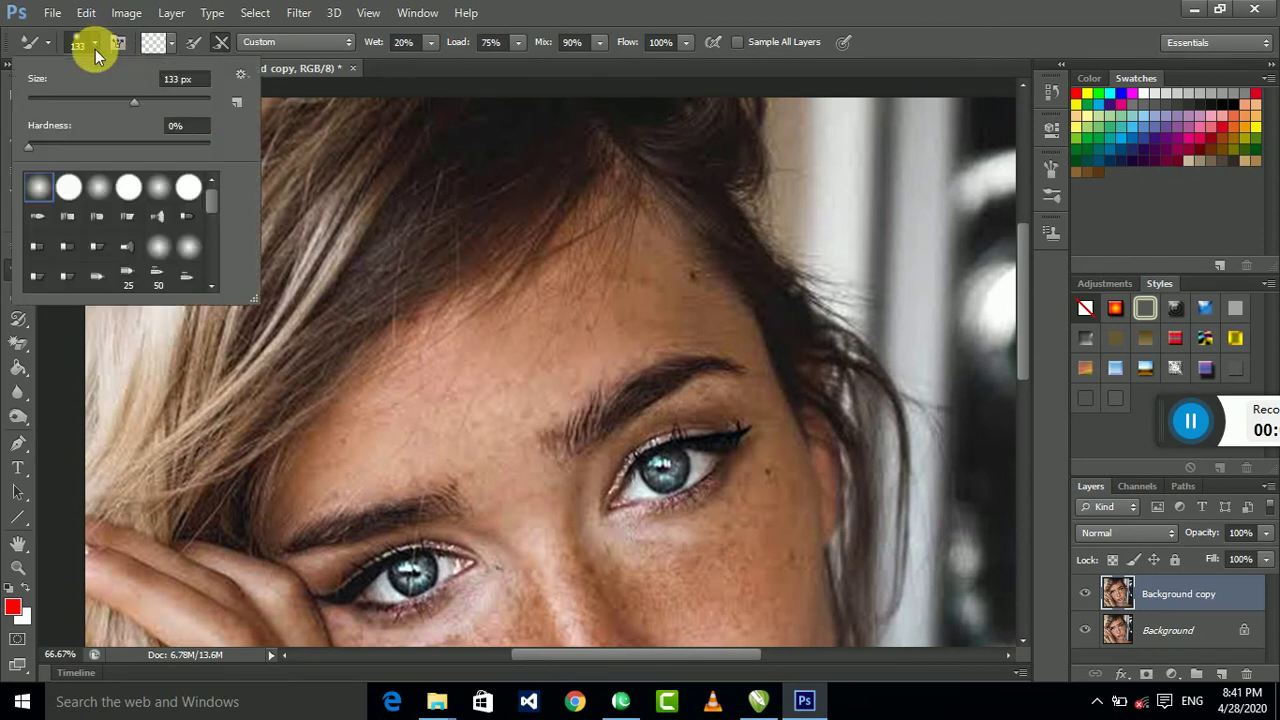
{"action": "left_click_drag", "start_coordinate": [141, 101], "coordinate": [147, 101]}
{"action": "left_click", "coordinate": [528, 265]}
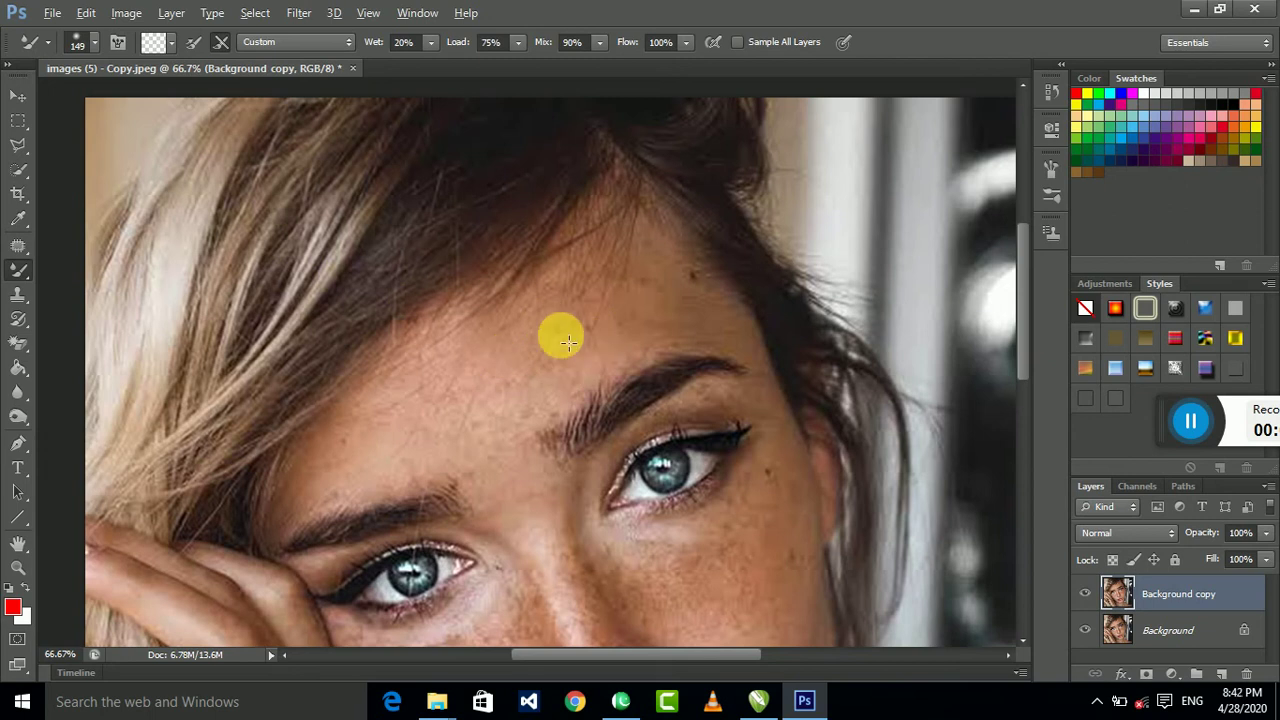
{"action": "left_click", "coordinate": [95, 43]}
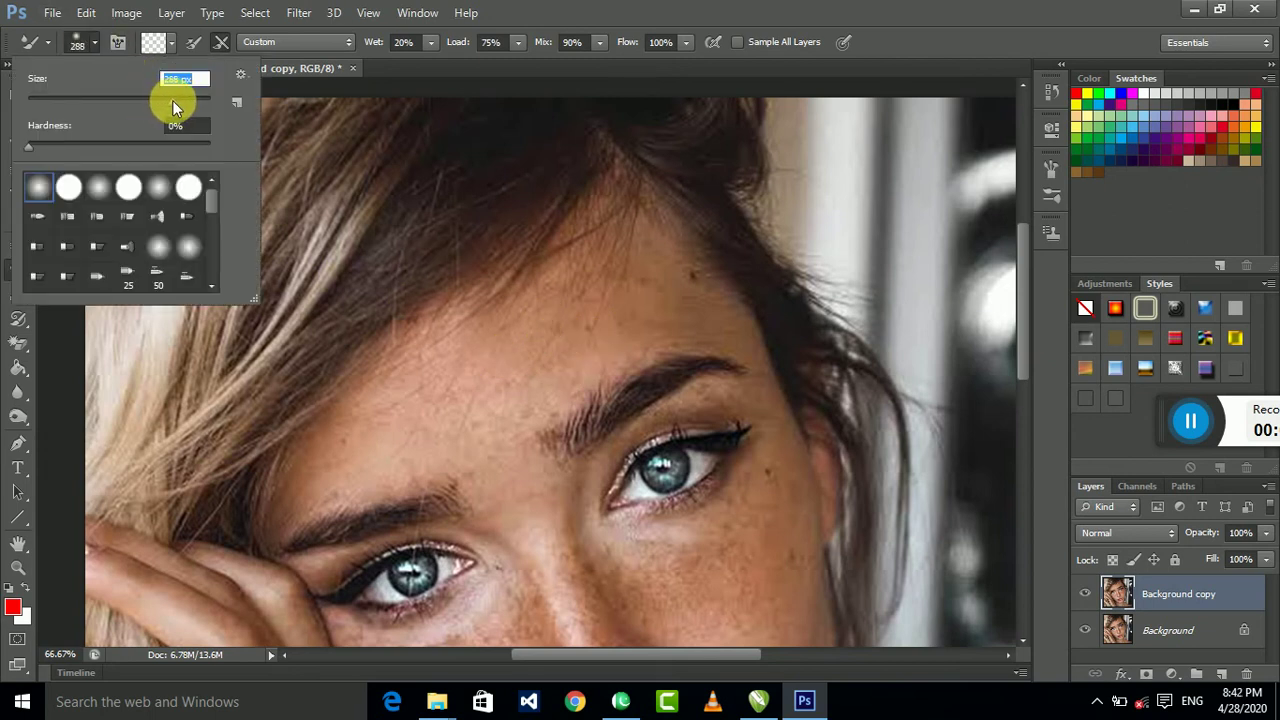
{"action": "left_click", "coordinate": [652, 302]}
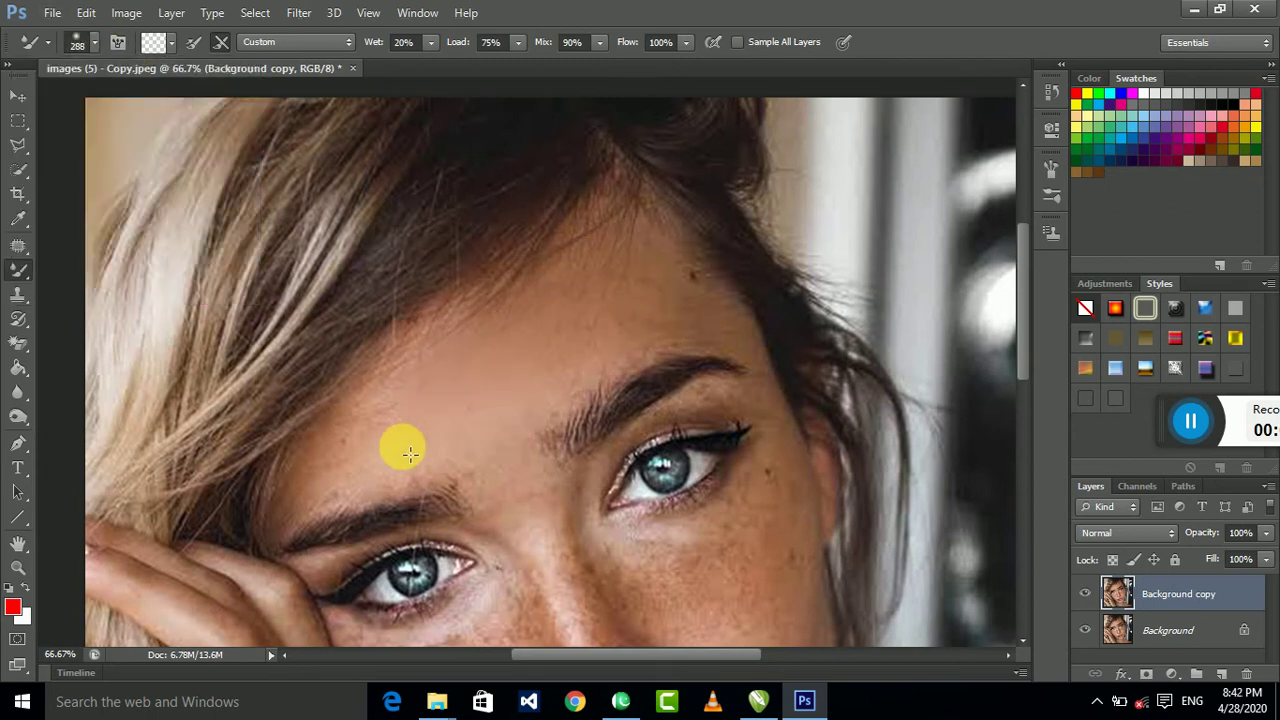
Smooth away the freckles across the nose with mixer-brush strokes
{"action": "left_click_drag", "start_coordinate": [477, 457], "coordinate": [463, 230]}
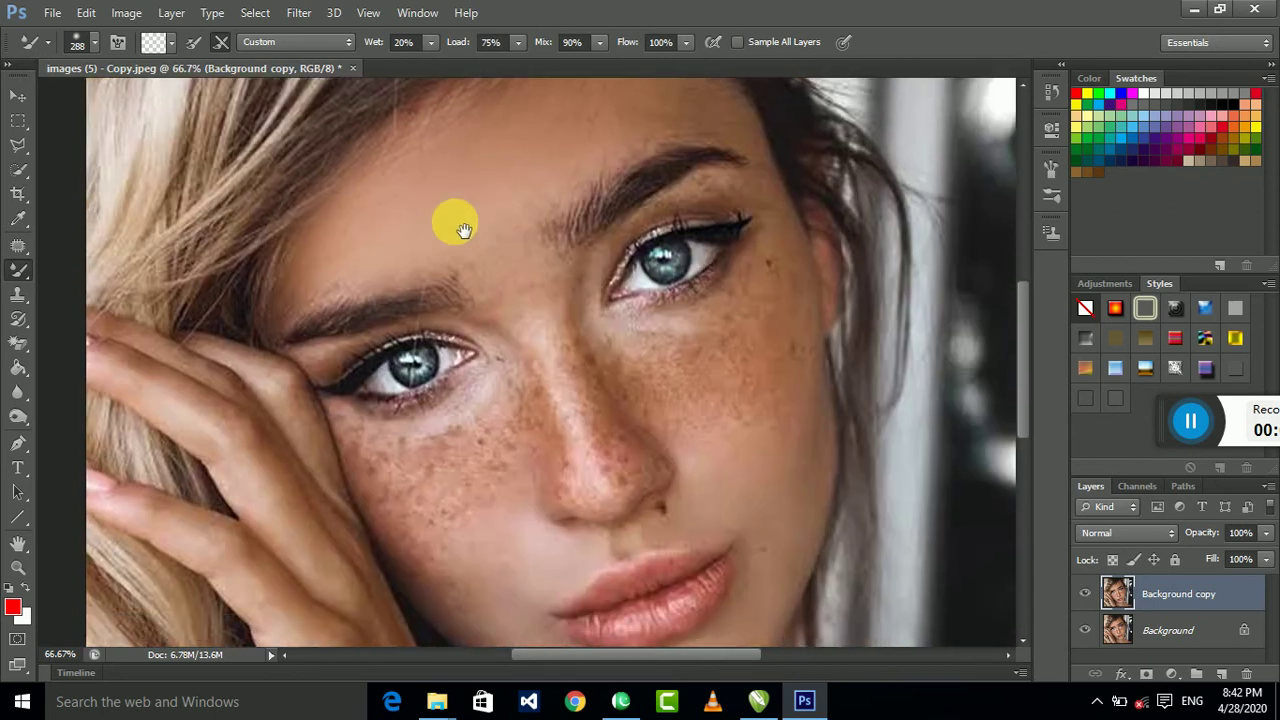
{"action": "left_click", "coordinate": [95, 43]}
{"action": "left_click", "coordinate": [514, 306]}
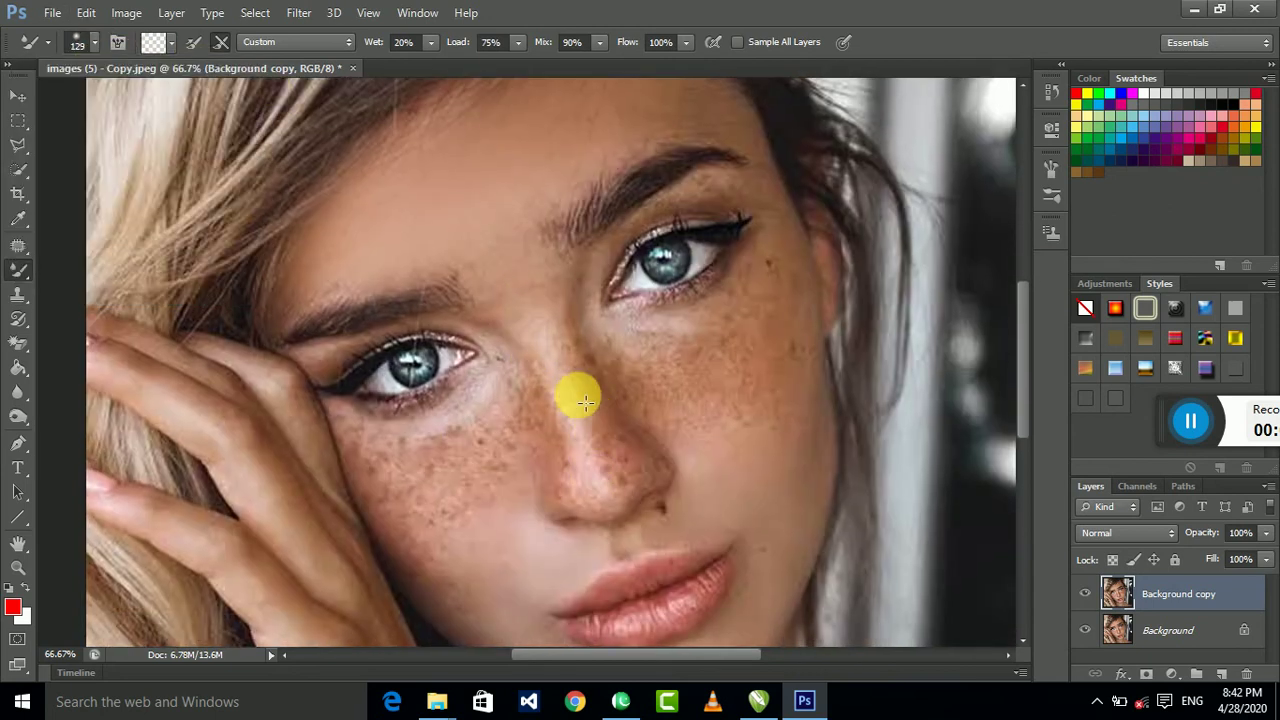
{"action": "mouse_move", "coordinate": [528, 477]}
{"action": "left_mouse_down"}
{"action": "mouse_move", "coordinate": [620, 451]}
{"action": "mouse_move", "coordinate": [586, 491]}
{"action": "mouse_move", "coordinate": [636, 452]}
{"action": "mouse_move", "coordinate": [614, 486]}
{"action": "mouse_move", "coordinate": [691, 386]}
{"action": "mouse_move", "coordinate": [727, 483]}
{"action": "mouse_move", "coordinate": [694, 420]}
{"action": "mouse_move", "coordinate": [726, 374]}
{"action": "mouse_move", "coordinate": [749, 451]}
{"action": "mouse_move", "coordinate": [704, 380]}
{"action": "mouse_move", "coordinate": [771, 434]}
{"action": "mouse_move", "coordinate": [783, 428]}
{"action": "mouse_move", "coordinate": [746, 404]}
{"action": "mouse_move", "coordinate": [737, 329]}
{"action": "mouse_move", "coordinate": [777, 323]}
{"action": "mouse_move", "coordinate": [731, 351]}
{"action": "mouse_move", "coordinate": [648, 360]}
{"action": "mouse_move", "coordinate": [557, 580]}
{"action": "mouse_move", "coordinate": [466, 514]}
{"action": "mouse_move", "coordinate": [517, 526]}
{"action": "mouse_move", "coordinate": [489, 511]}
{"action": "mouse_move", "coordinate": [486, 534]}
{"action": "mouse_move", "coordinate": [486, 509]}
{"action": "mouse_move", "coordinate": [509, 500]}
{"action": "mouse_move", "coordinate": [460, 455]}
{"action": "mouse_move", "coordinate": [482, 425]}
{"action": "left_mouse_up"}
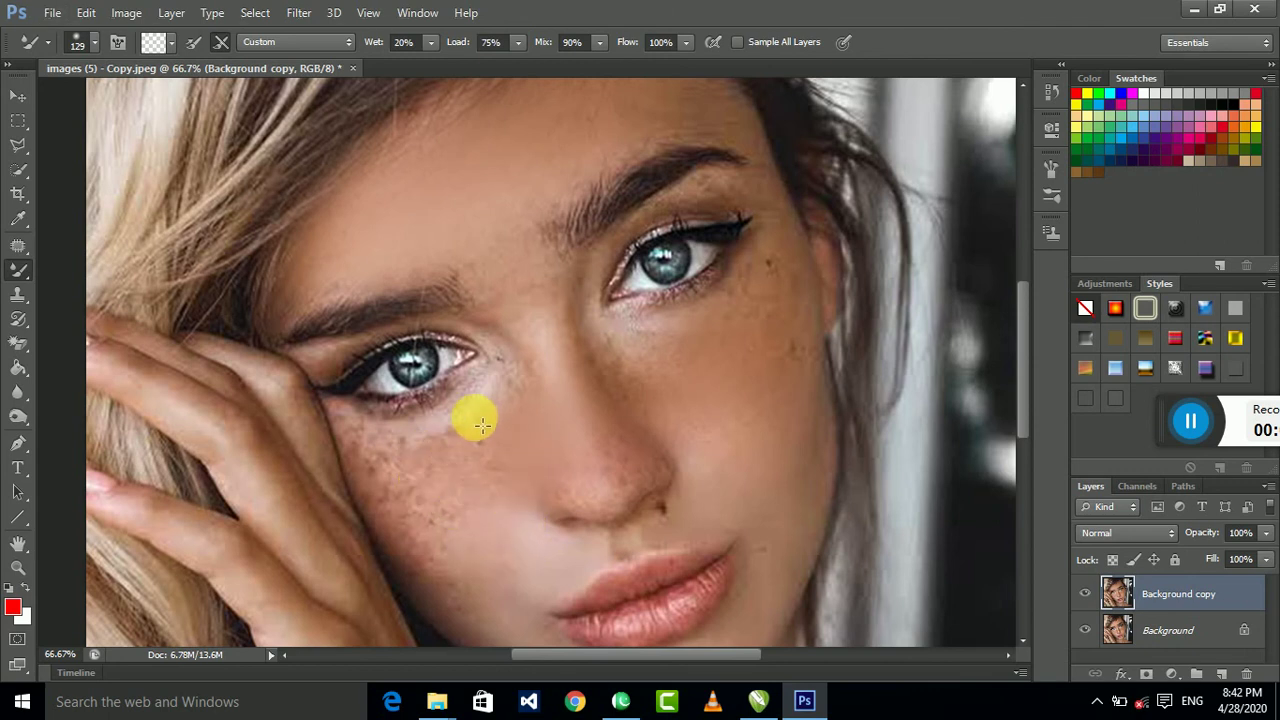
Enlarge the mixer brush to 160 px and smooth the skin on the cheek and hand
{"action": "left_click", "coordinate": [96, 43]}
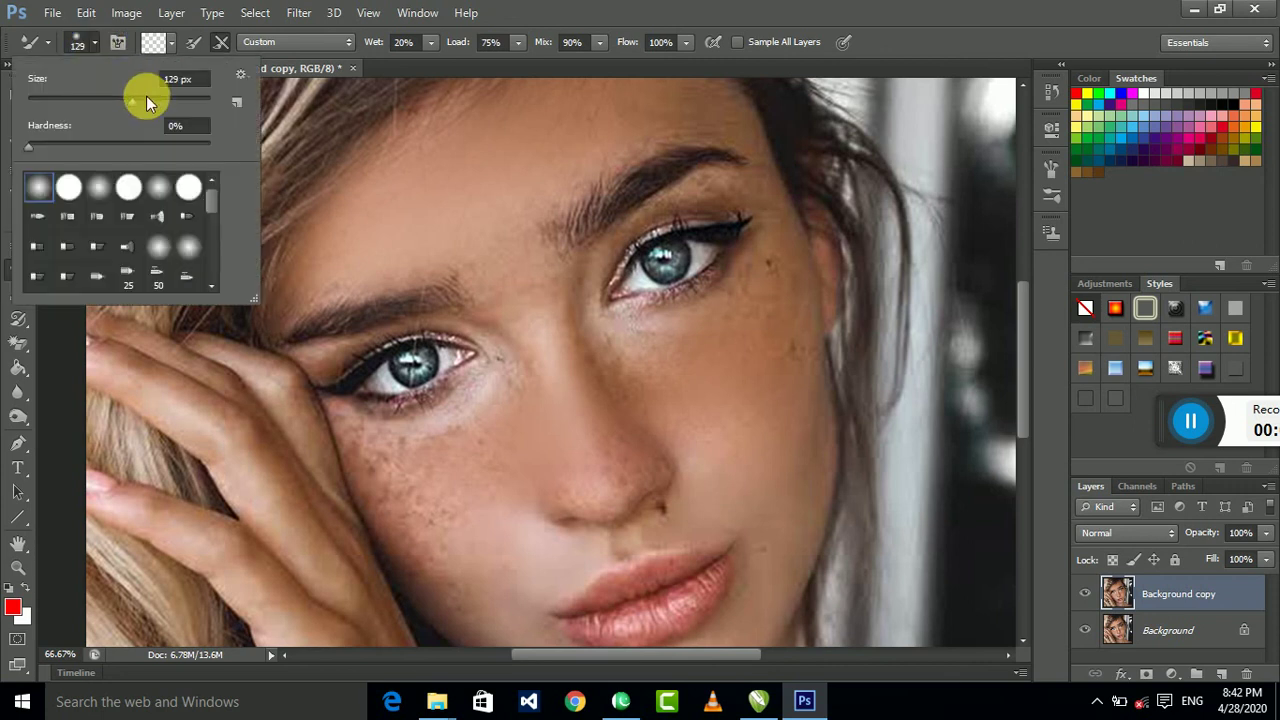
{"action": "left_click_drag", "start_coordinate": [140, 101], "coordinate": [146, 101]}
{"action": "mouse_move", "coordinate": [475, 465]}
{"action": "left_mouse_down"}
{"action": "mouse_move", "coordinate": [380, 484]}
{"action": "mouse_move", "coordinate": [457, 443]}
{"action": "mouse_move", "coordinate": [441, 560]}
{"action": "mouse_move", "coordinate": [571, 371]}
{"action": "mouse_move", "coordinate": [500, 349]}
{"action": "mouse_move", "coordinate": [491, 380]}
{"action": "mouse_move", "coordinate": [443, 257]}
{"action": "mouse_move", "coordinate": [580, 229]}
{"action": "mouse_move", "coordinate": [557, 297]}
{"action": "mouse_move", "coordinate": [633, 353]}
{"action": "mouse_move", "coordinate": [529, 277]}
{"action": "mouse_move", "coordinate": [560, 234]}
{"action": "mouse_move", "coordinate": [634, 217]}
{"action": "mouse_move", "coordinate": [648, 229]}
{"action": "mouse_move", "coordinate": [631, 306]}
{"action": "mouse_move", "coordinate": [649, 283]}
{"action": "mouse_move", "coordinate": [623, 366]}
{"action": "mouse_move", "coordinate": [641, 412]}
{"action": "left_mouse_up"}
{"action": "scroll", "coordinate": [641, 412], "scroll_direction": "down", "scroll_amount": 3}
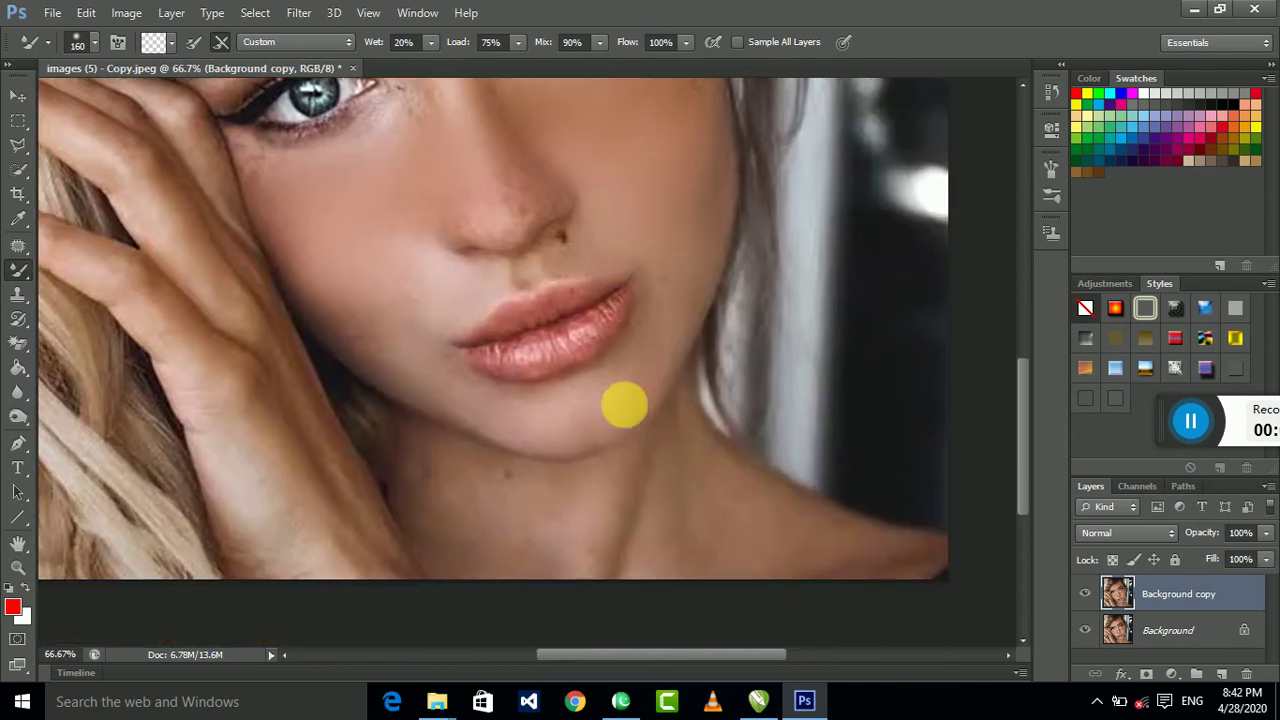
{"action": "scroll", "coordinate": [656, 506], "scroll_direction": "down", "scroll_amount": 2}
{"action": "scroll", "coordinate": [708, 380], "scroll_direction": "down", "scroll_amount": 1}
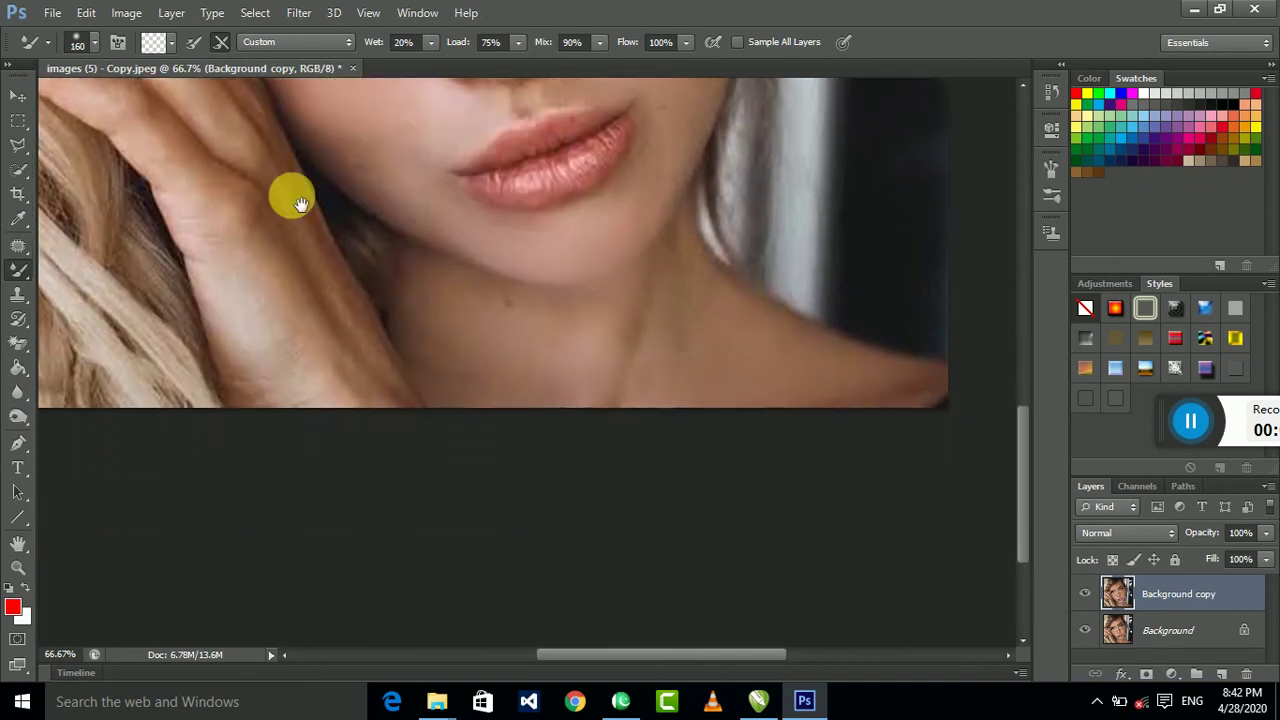
{"action": "scroll", "coordinate": [471, 437], "scroll_direction": "up", "scroll_amount": 2}
{"action": "scroll", "coordinate": [418, 413], "scroll_direction": "left", "scroll_amount": 2}
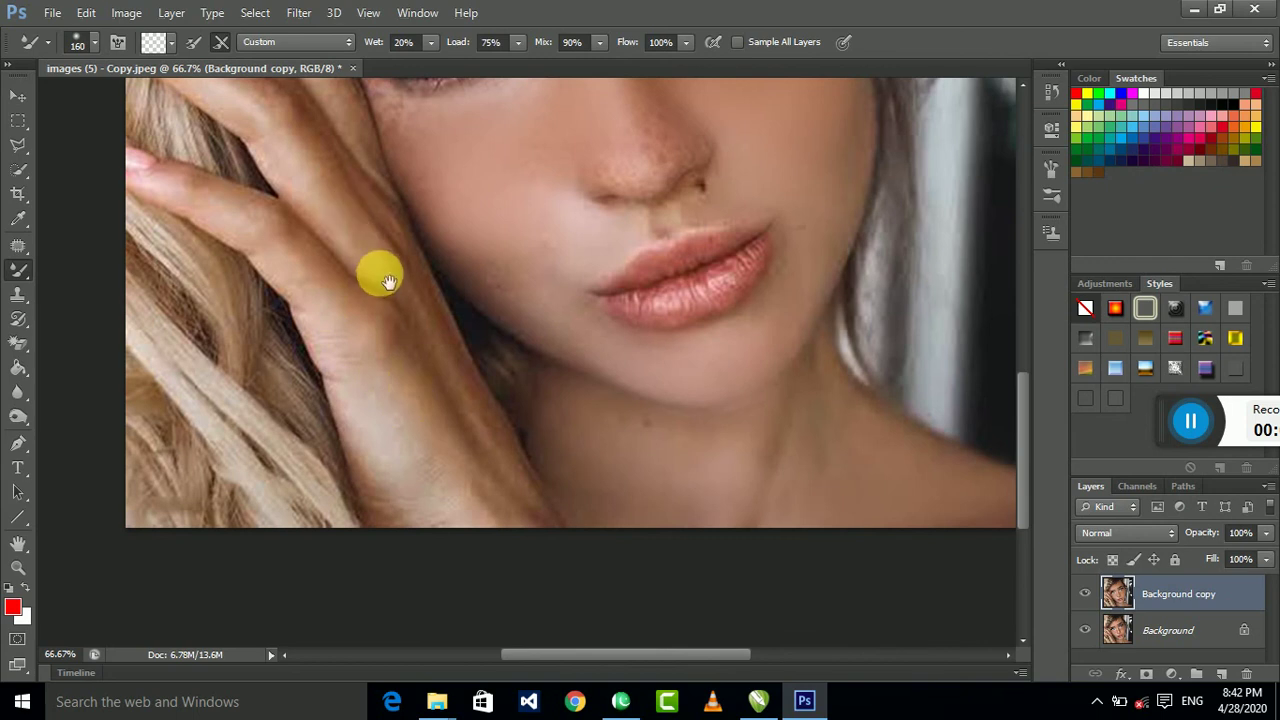
{"action": "scroll", "coordinate": [400, 330], "scroll_direction": "up", "scroll_amount": 2}
{"action": "scroll", "coordinate": [428, 408], "scroll_direction": "left", "scroll_amount": 1}
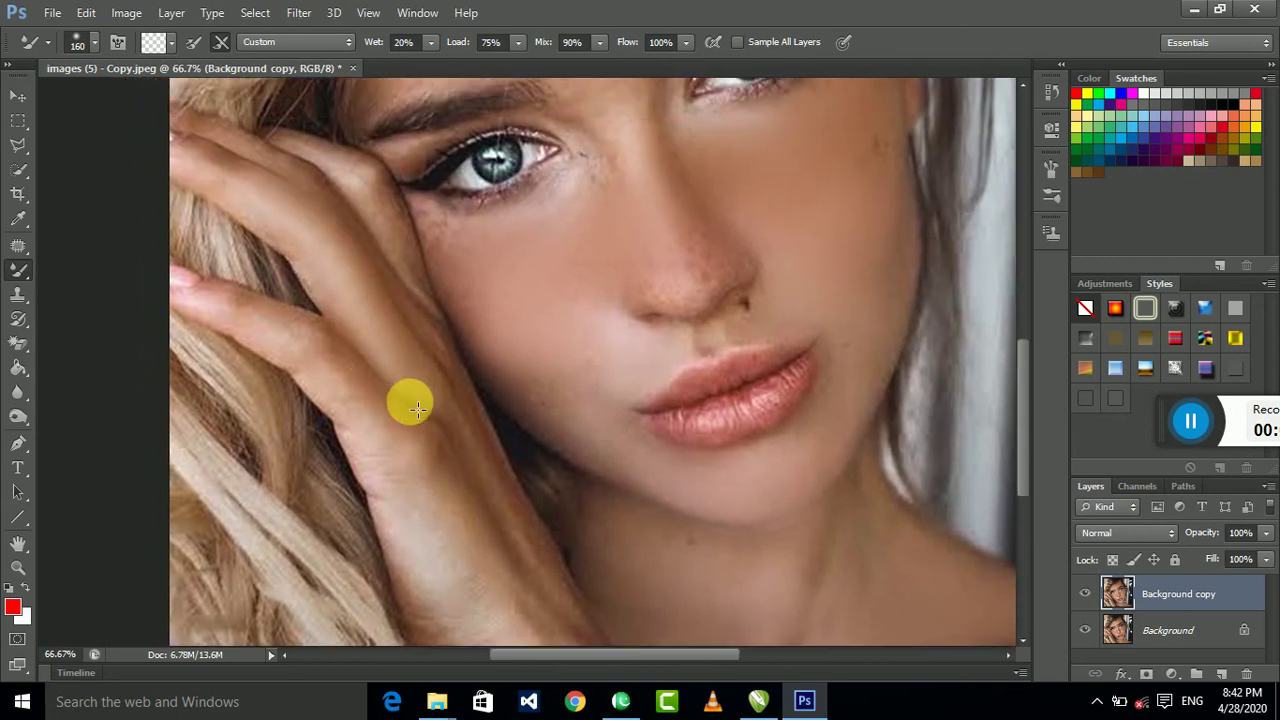
{"action": "mouse_move", "coordinate": [381, 334]}
{"action": "left_mouse_down"}
{"action": "mouse_move", "coordinate": [171, 286]}
{"action": "mouse_move", "coordinate": [415, 443]}
{"action": "mouse_move", "coordinate": [294, 329]}
{"action": "mouse_move", "coordinate": [257, 314]}
{"action": "mouse_move", "coordinate": [466, 549]}
{"action": "mouse_move", "coordinate": [438, 462]}
{"action": "left_mouse_up"}
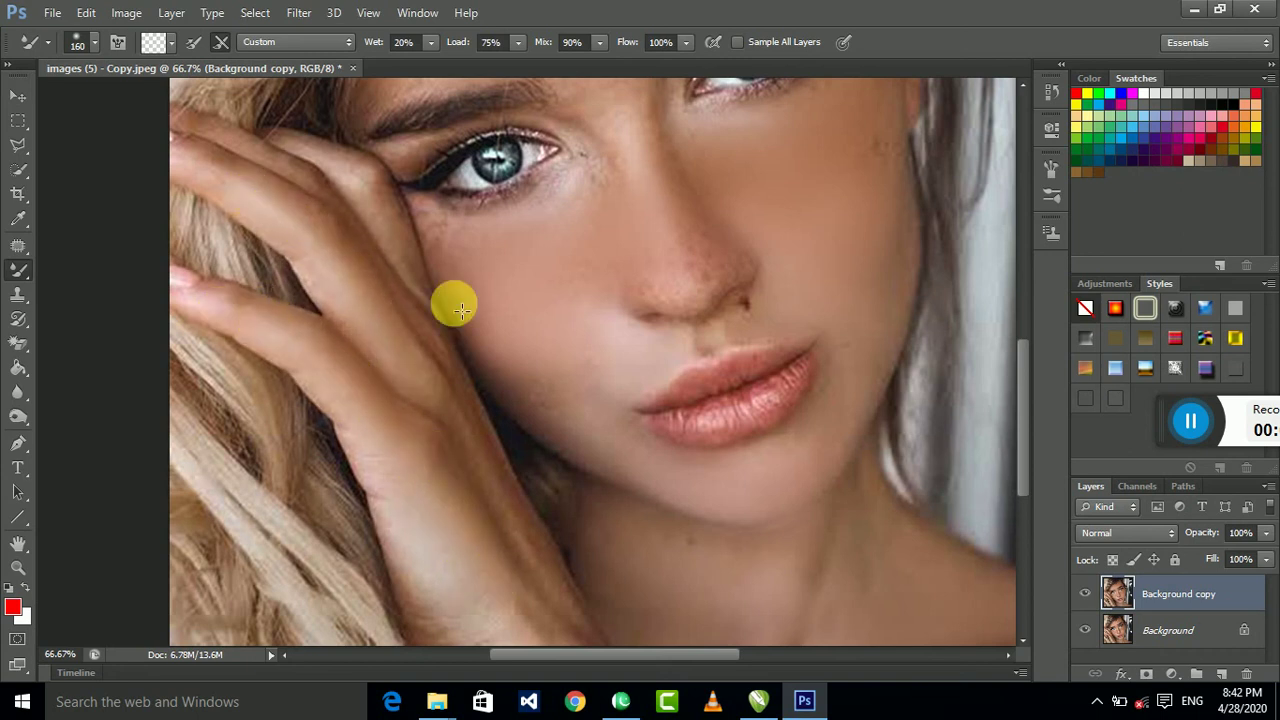
Shrink the mixer brush to 99 px for finer blending
{"action": "left_click_drag", "start_coordinate": [451, 300], "coordinate": [394, 371]}
{"action": "left_click", "coordinate": [95, 43]}
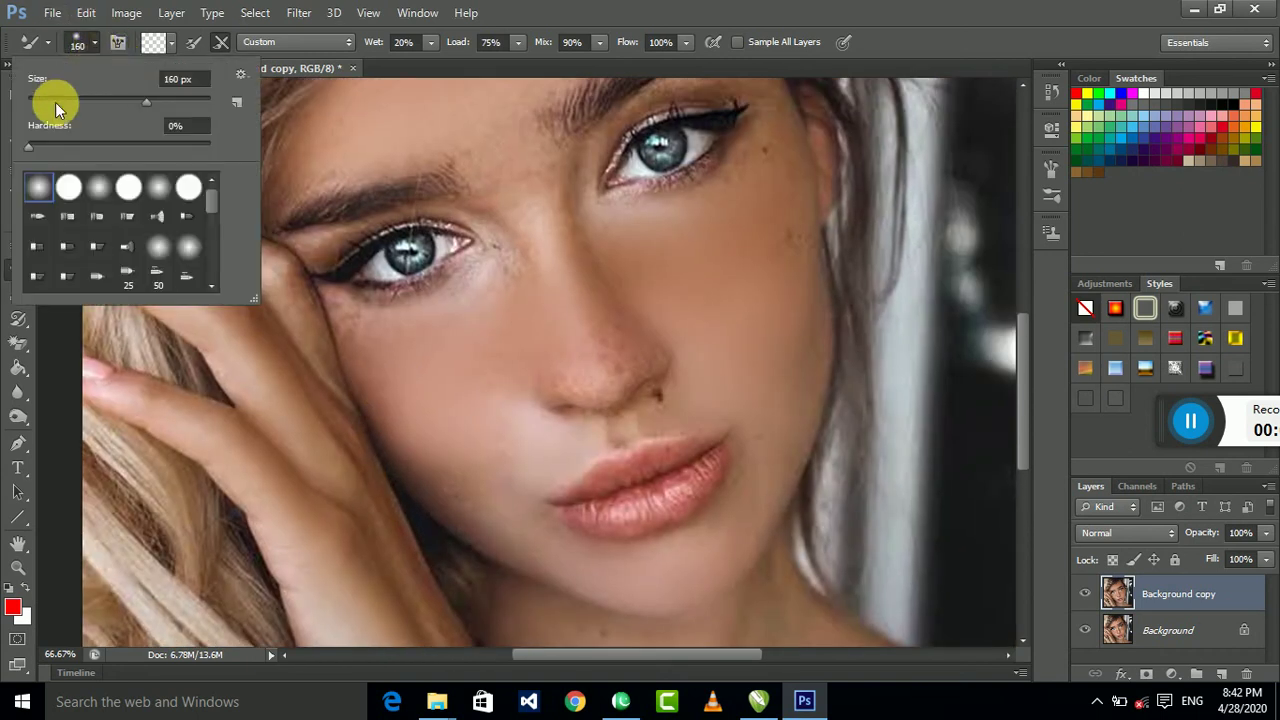
{"action": "left_click_drag", "start_coordinate": [48, 103], "coordinate": [114, 103]}
{"action": "key", "text": "Return"}
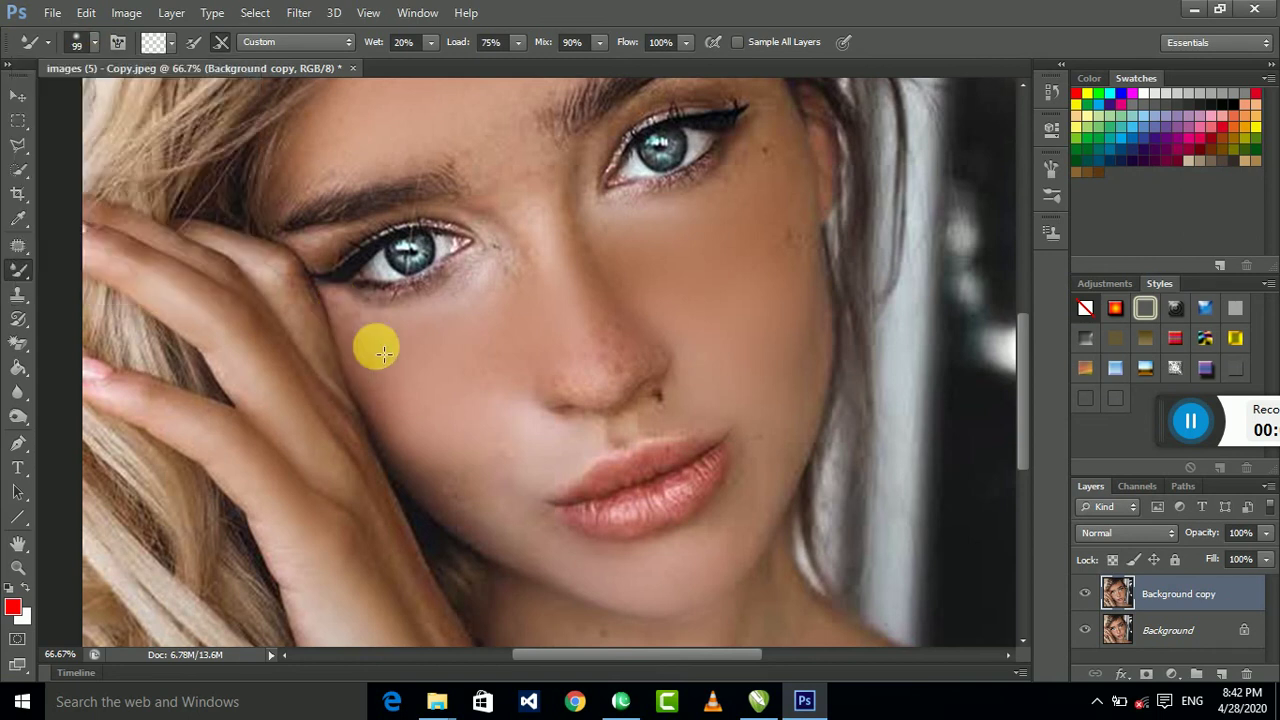
Blend the skin on the forehead and around both eyes with the smaller brush
{"action": "scroll", "coordinate": [497, 321], "scroll_direction": "up", "scroll_amount": 1}
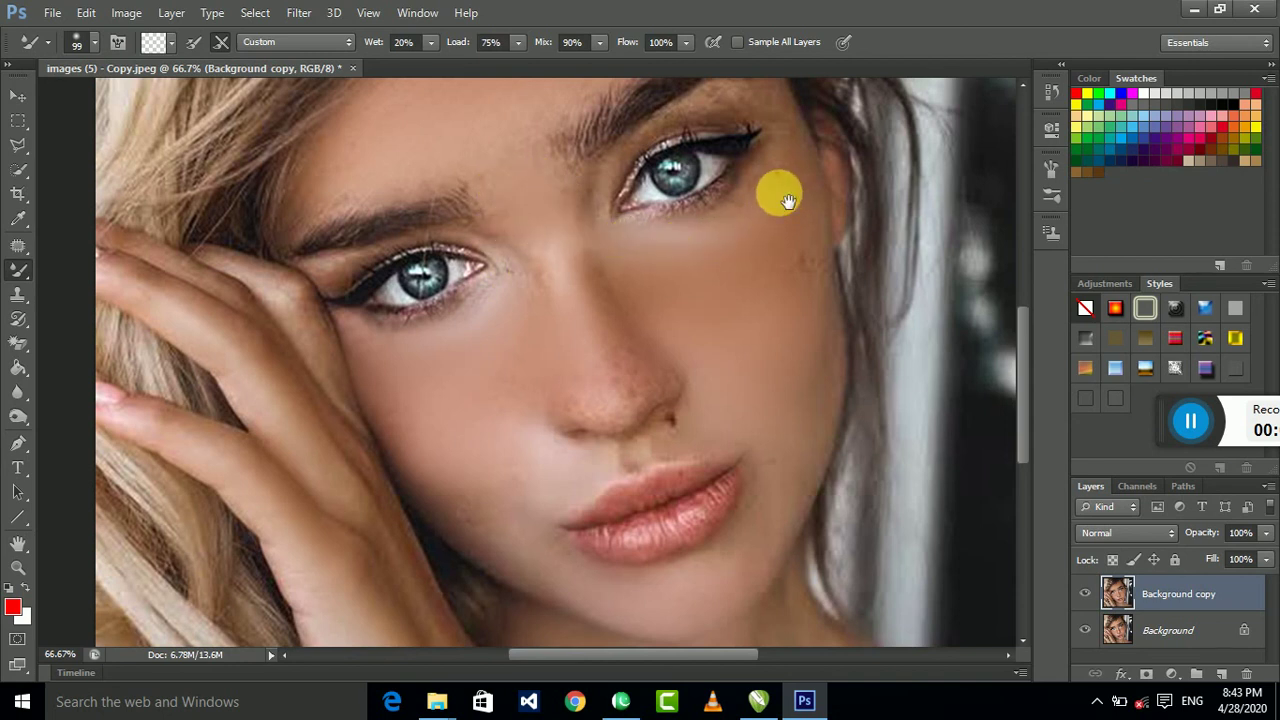
{"action": "left_click_drag", "start_coordinate": [788, 200], "coordinate": [768, 280]}
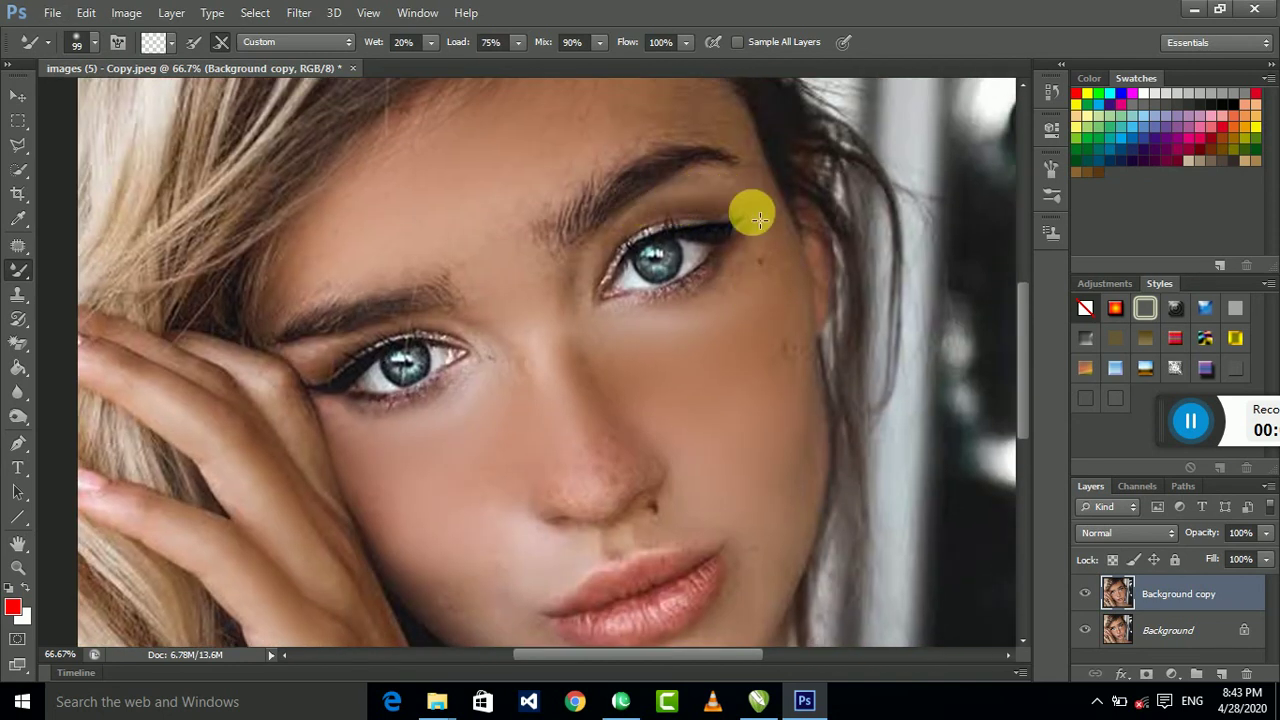
{"action": "scroll", "coordinate": [737, 257], "scroll_direction": "up", "scroll_amount": 5}
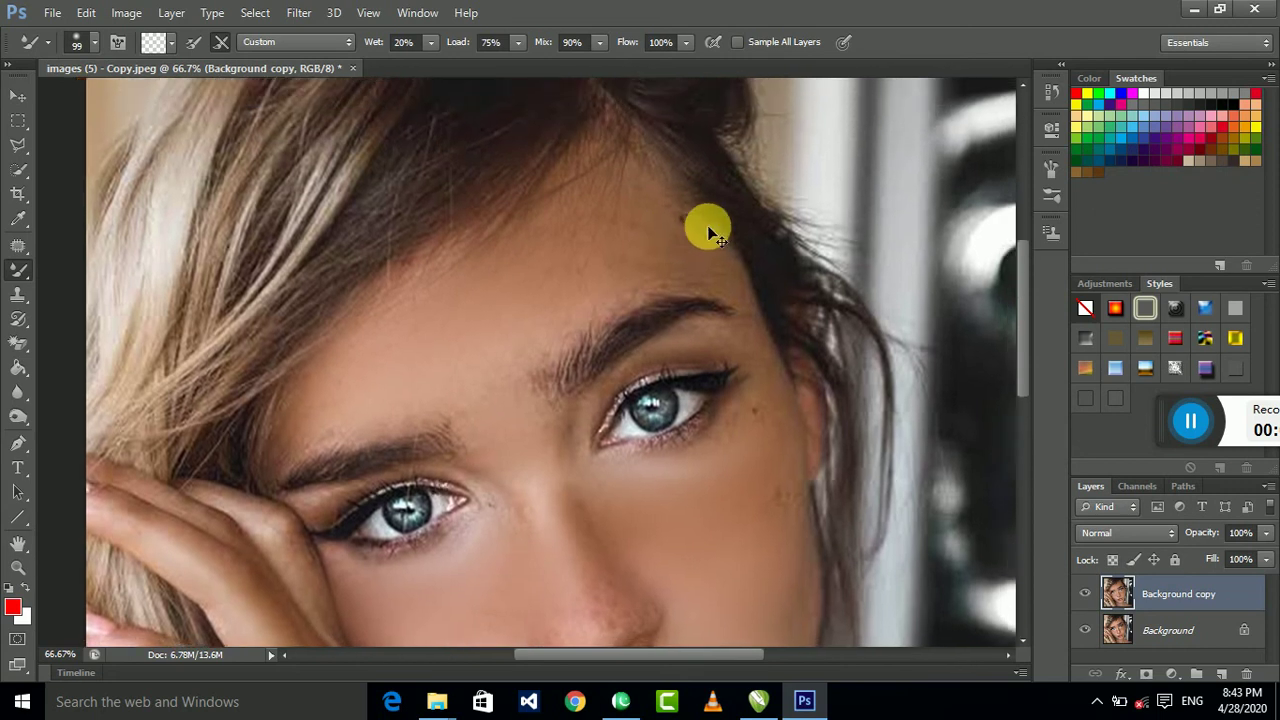
{"action": "scroll", "coordinate": [707, 225], "scroll_direction": "down", "scroll_amount": 3}
{"action": "scroll", "coordinate": [707, 225], "scroll_direction": "down", "scroll_amount": 2}
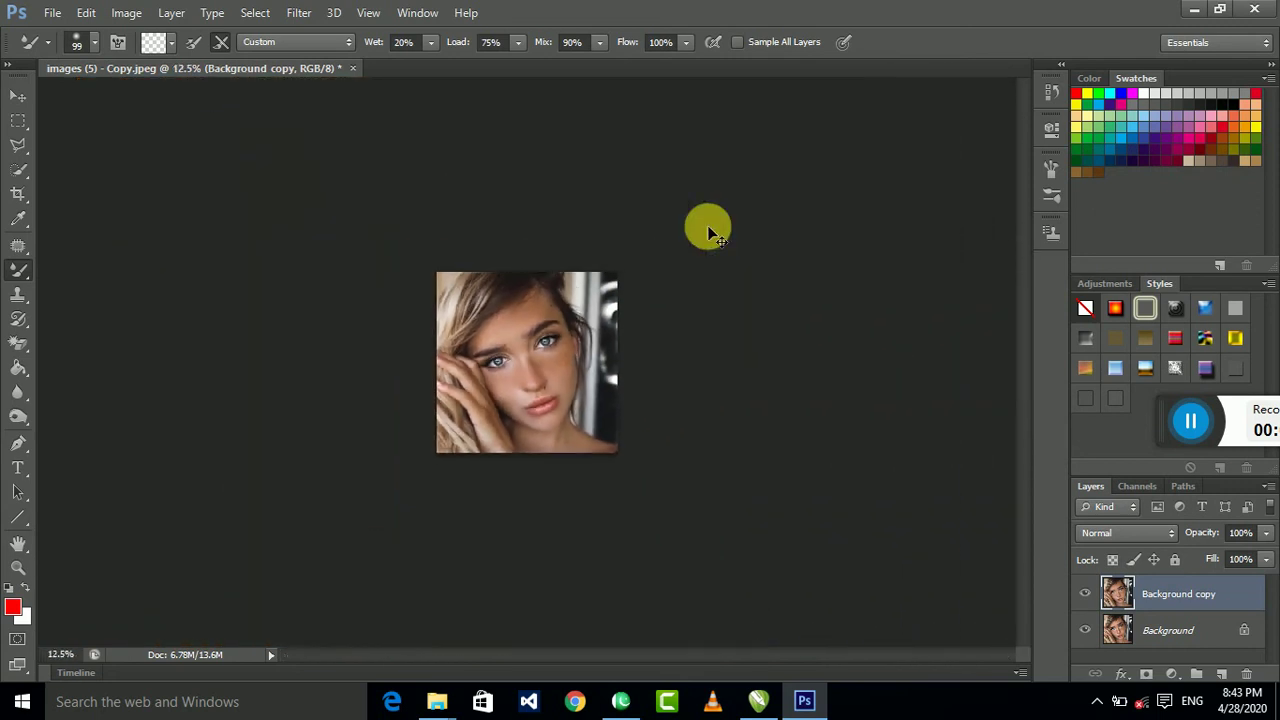
{"action": "scroll", "coordinate": [707, 232], "scroll_direction": "down", "scroll_amount": 2}
{"action": "scroll", "coordinate": [707, 232], "scroll_direction": "up", "scroll_amount": 1}
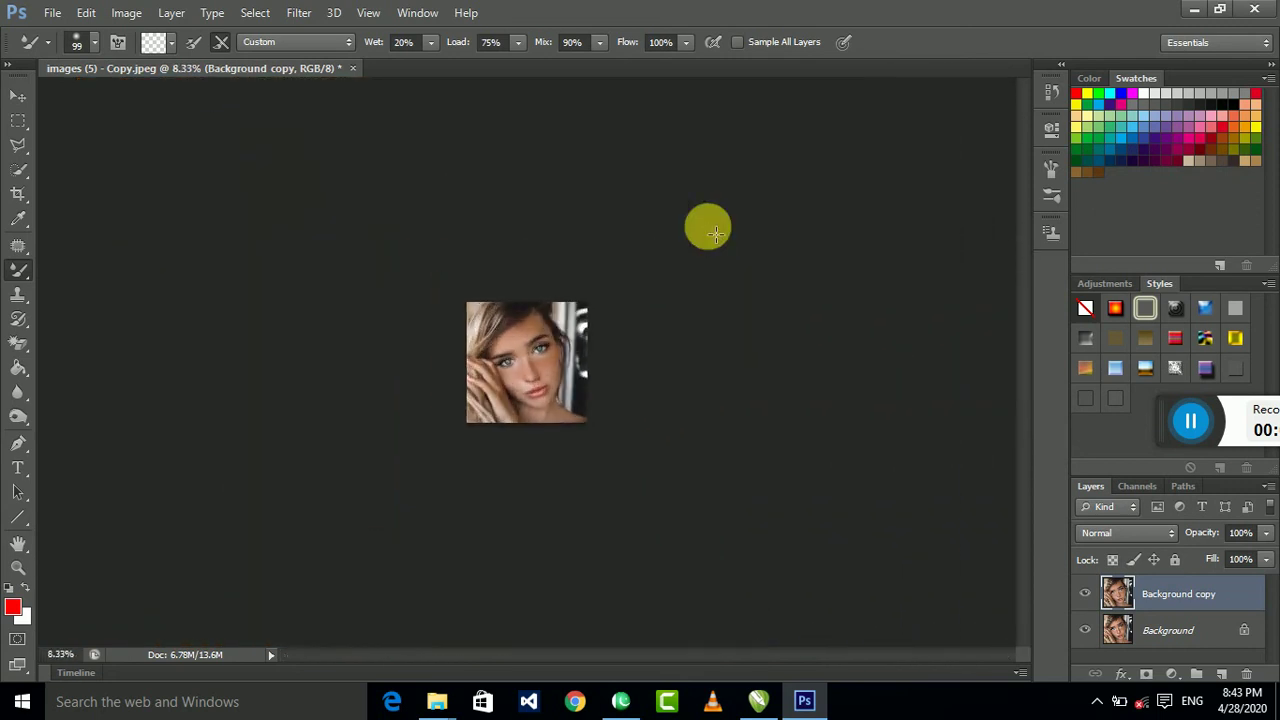
{"action": "left_click", "coordinate": [18, 96]}
{"action": "key", "text": "ctrl+plus"}
{"action": "key", "text": "ctrl+plus"}
{"action": "key", "text": "ctrl+plus"}
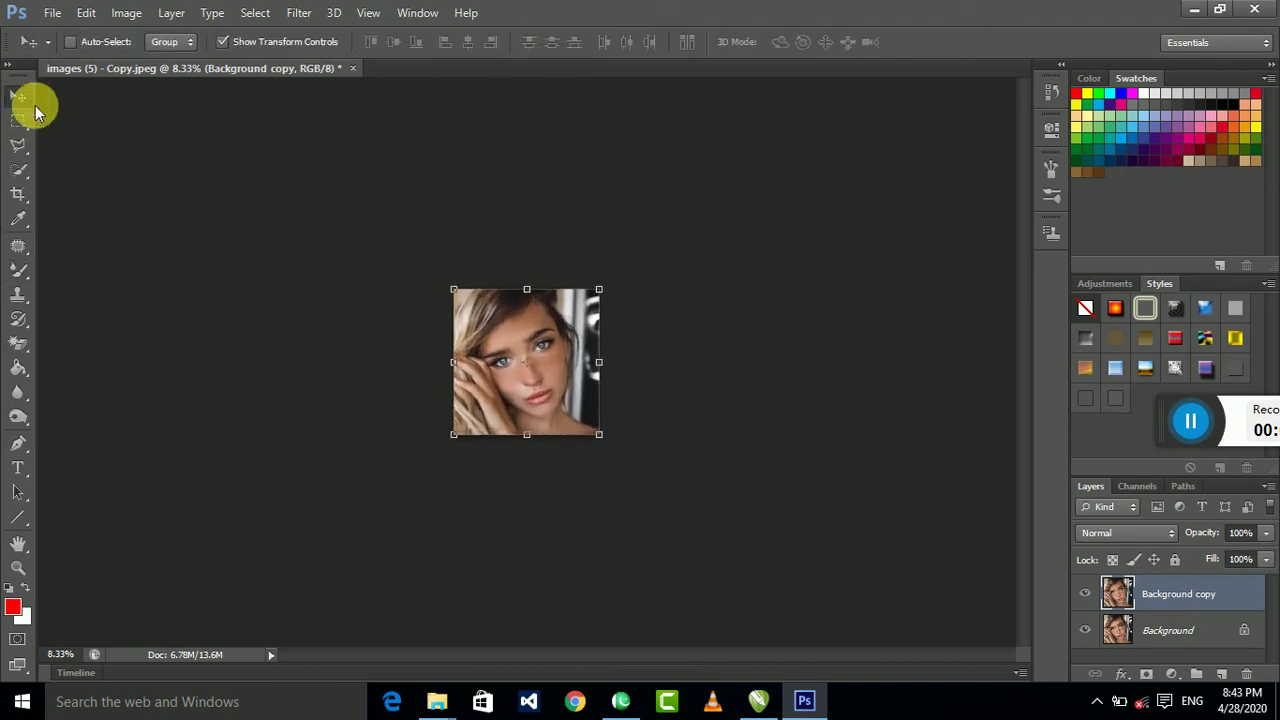
{"action": "left_click", "coordinate": [1086, 594]}
{"action": "left_click", "coordinate": [1097, 602]}
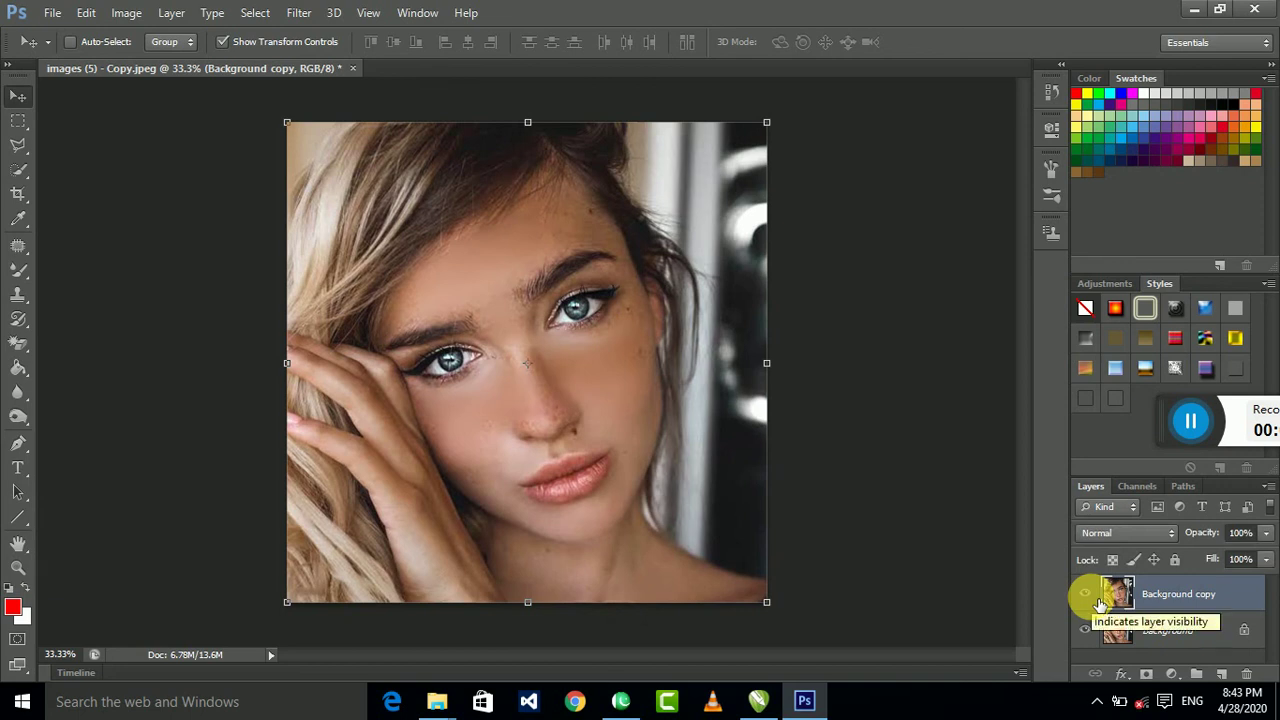
{"action": "left_click", "coordinate": [1097, 602]}
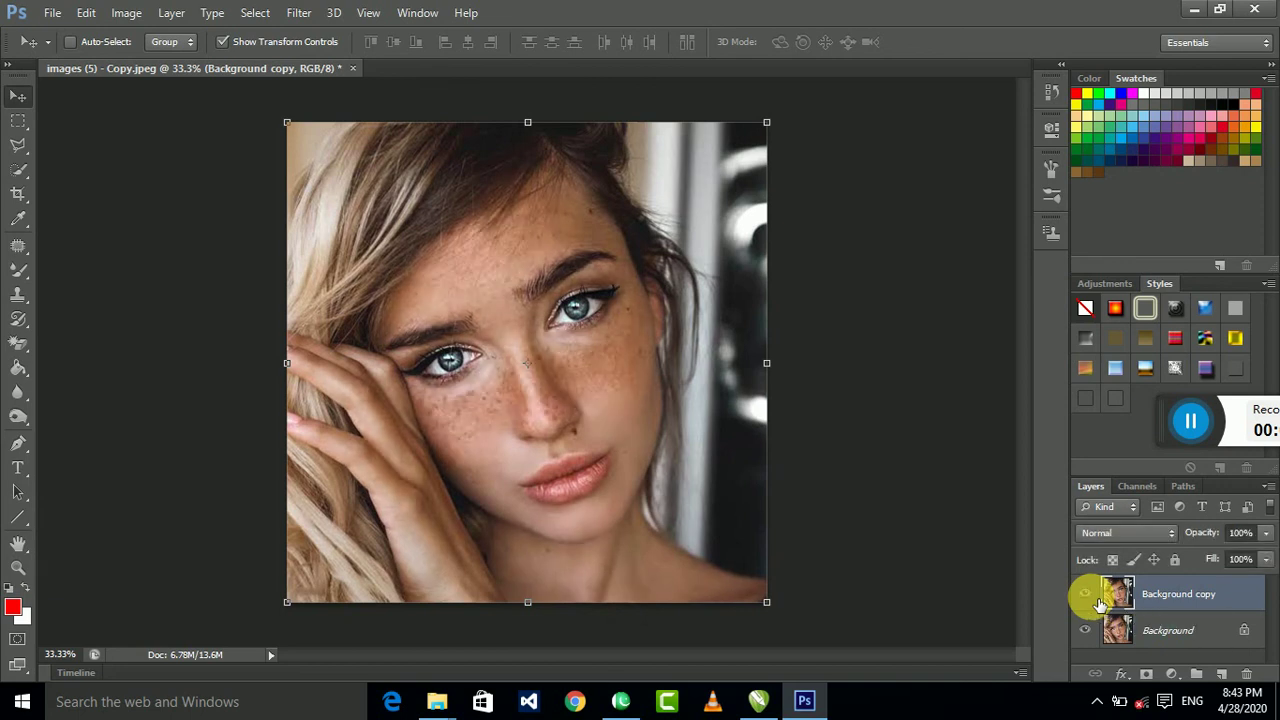
{"action": "key", "text": "ctrl+plus"}
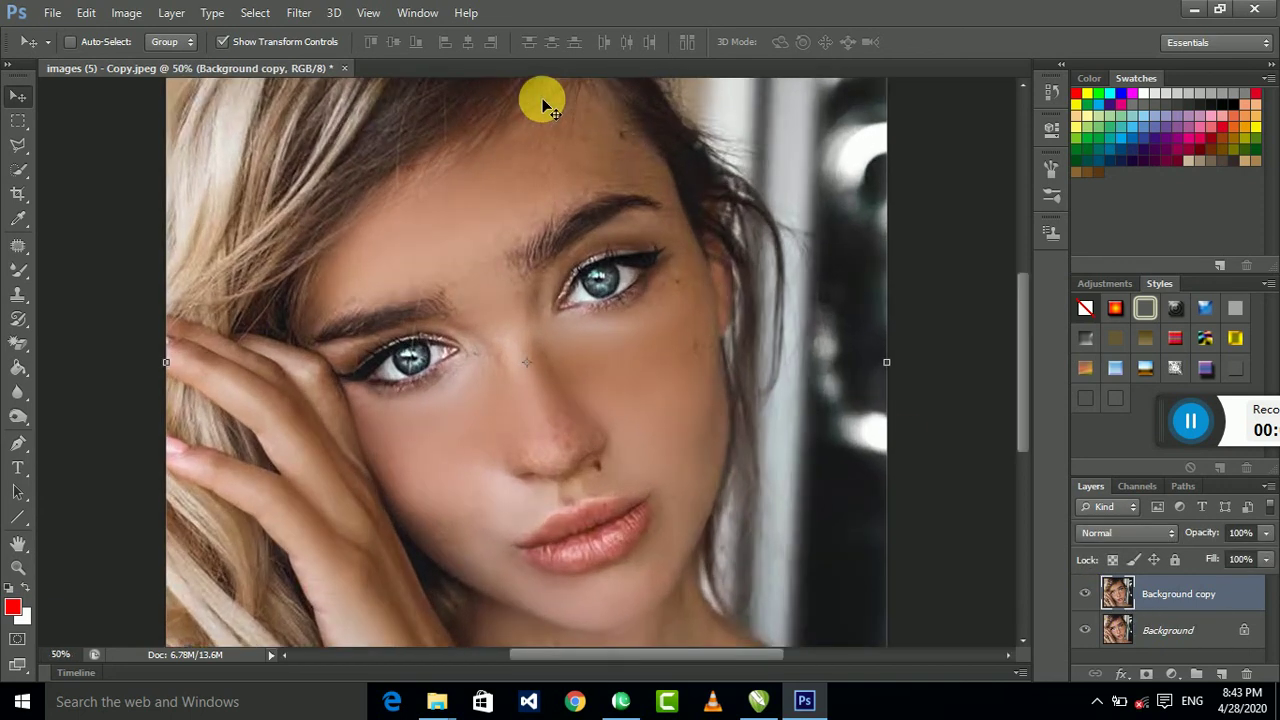
{"action": "left_click", "coordinate": [18, 270]}
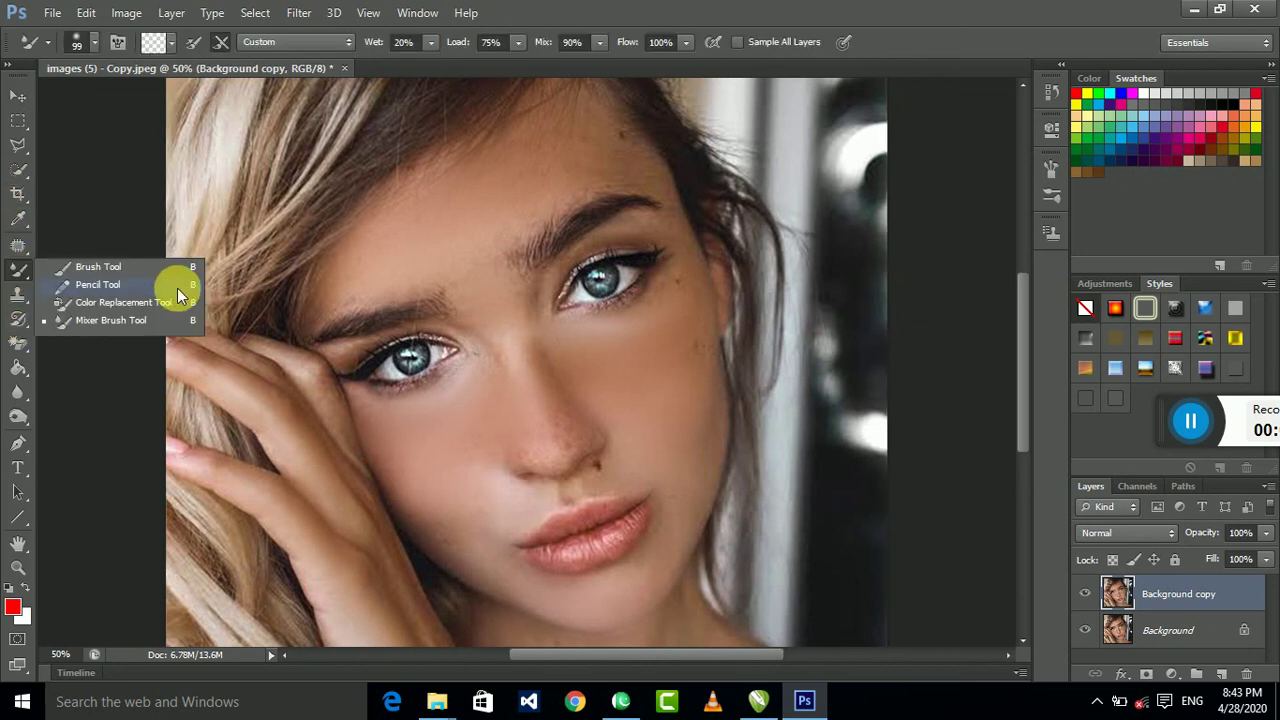
{"action": "left_click", "coordinate": [645, 12]}
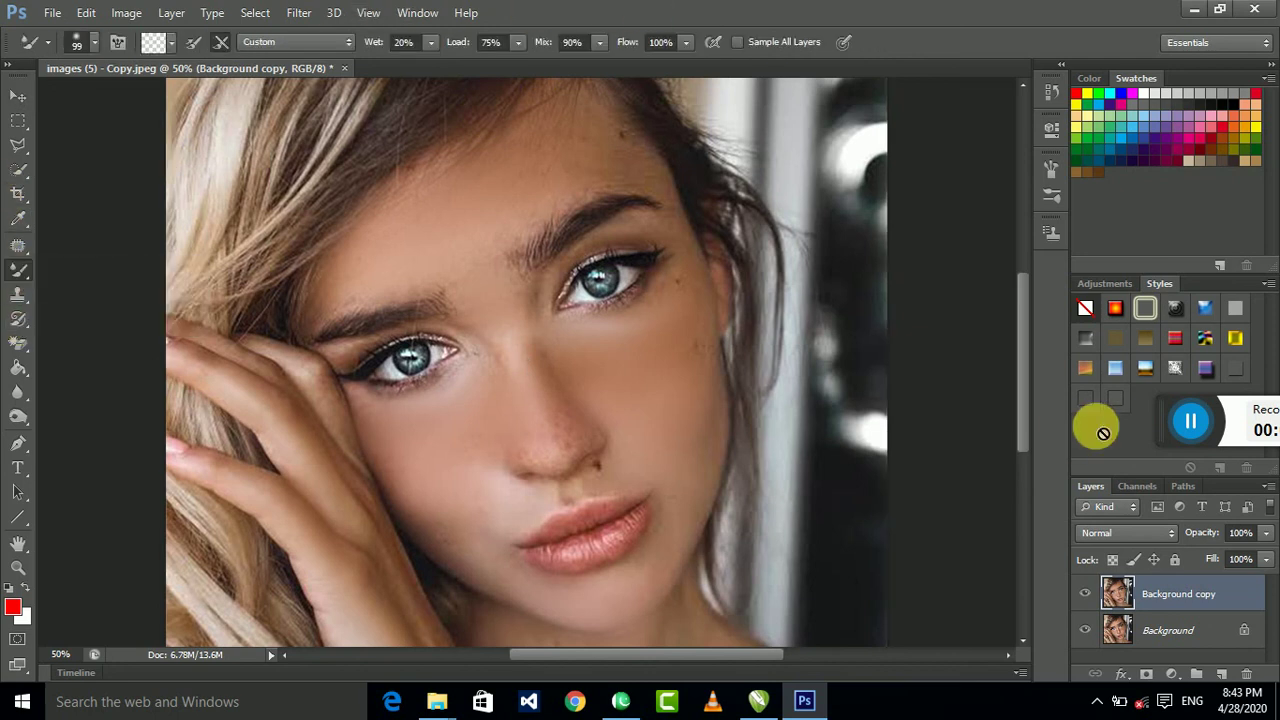
{"action": "left_click_drag", "start_coordinate": [1145, 437], "coordinate": [1159, 437]}
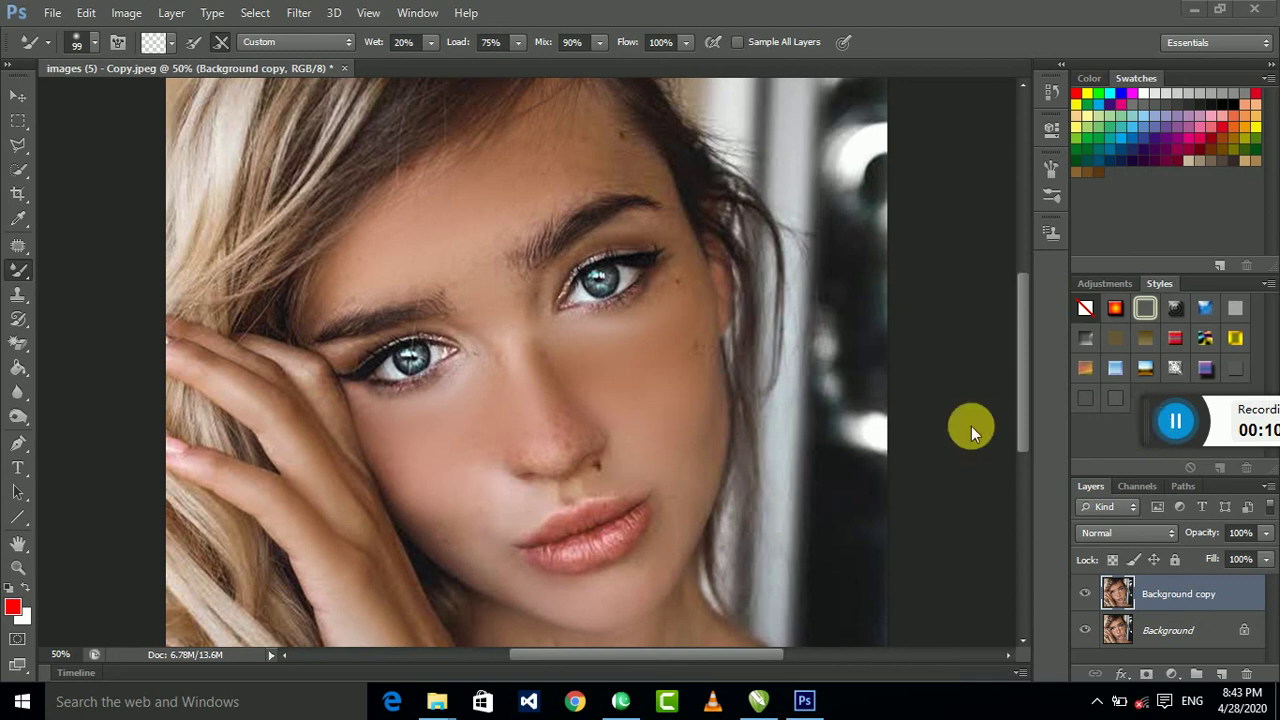
{"action": "key", "text": "ctrl+minus"}
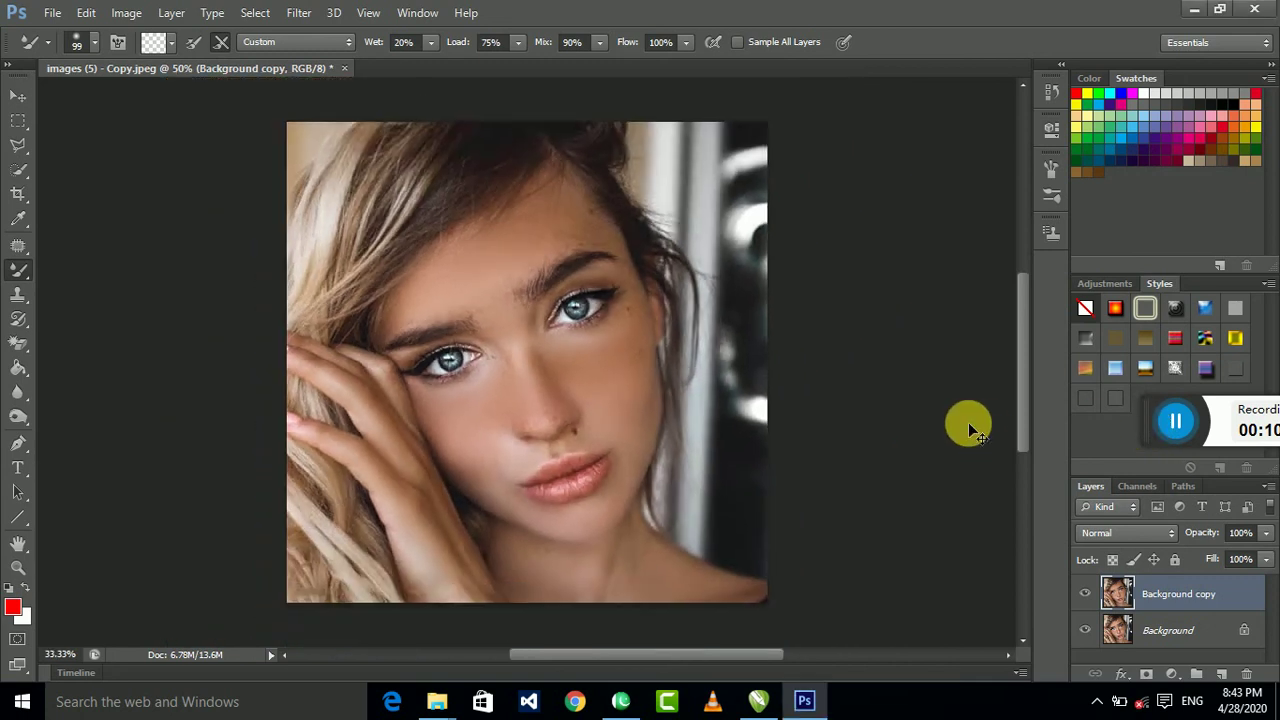
{"action": "key", "text": "ctrl+minus"}
Merge the retouched Background copy into the Background layer
{"action": "left_click", "coordinate": [1166, 632], "text": "shift"}
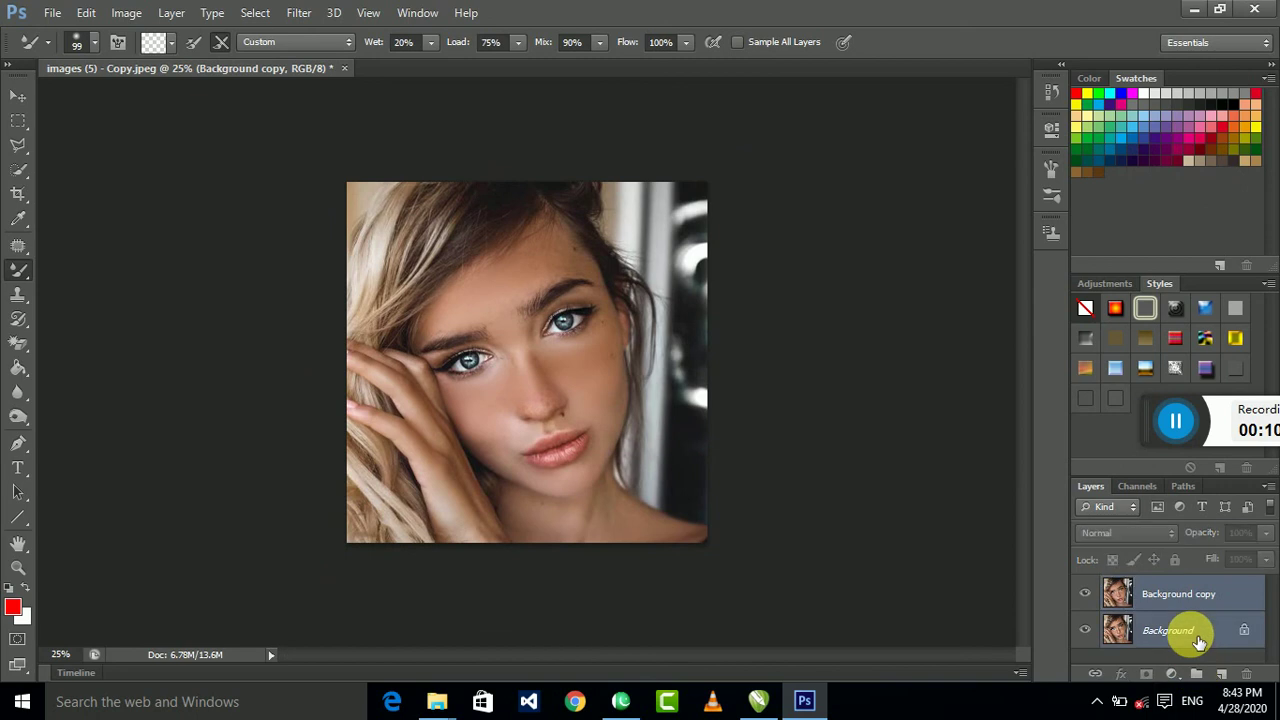
{"action": "right_click", "coordinate": [1166, 630]}
{"action": "left_click", "coordinate": [1150, 536]}
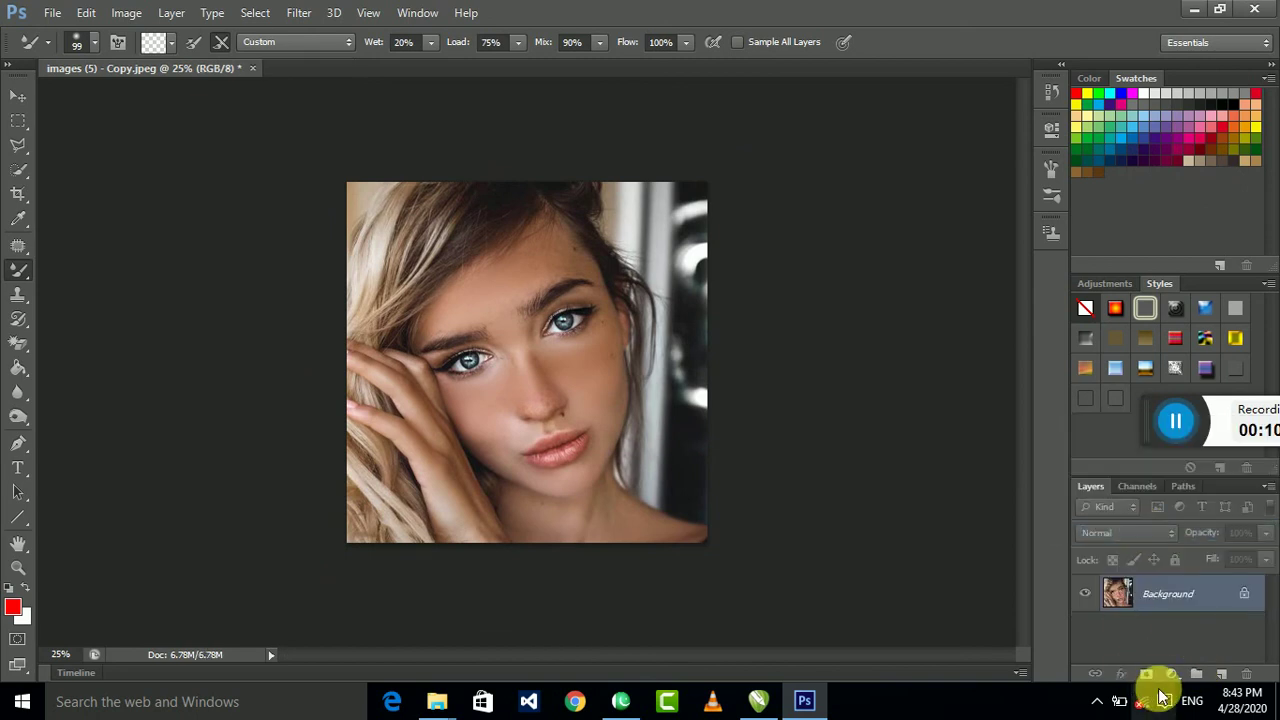
Add a Selective Color adjustment layer with Reds Black set to -28%
{"action": "left_click", "coordinate": [1172, 674]}
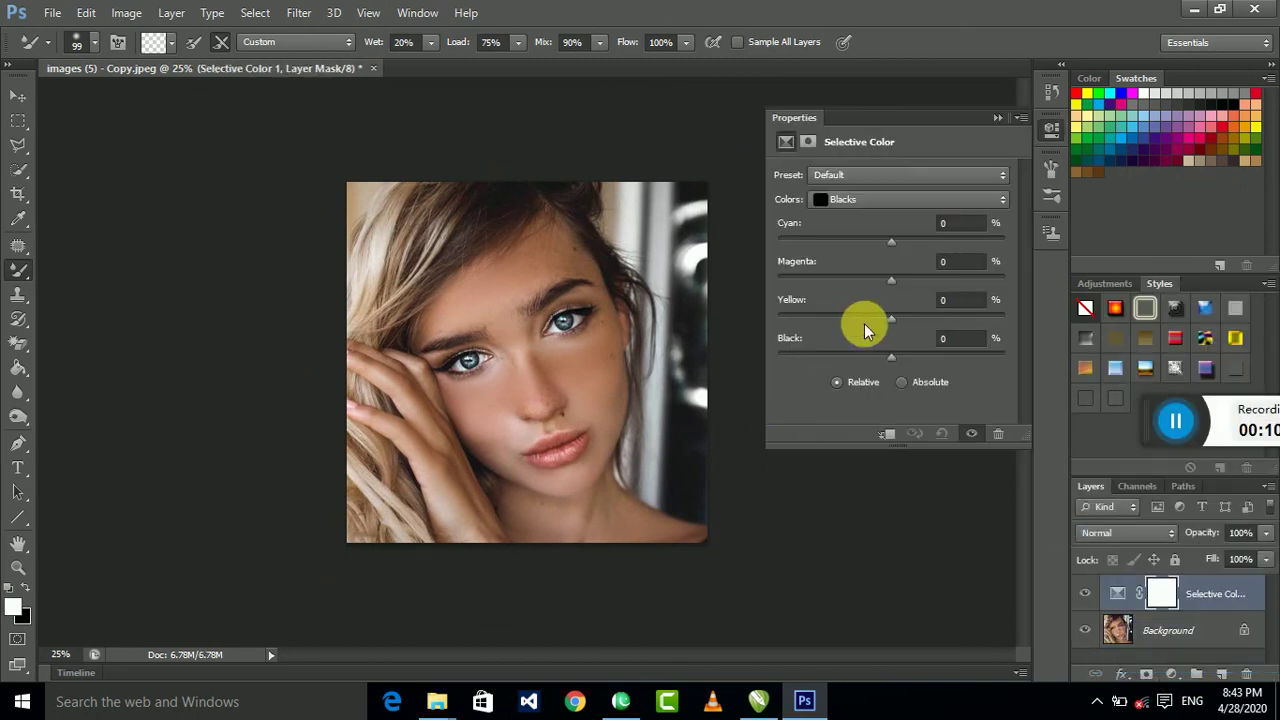
{"action": "left_click", "coordinate": [896, 199]}
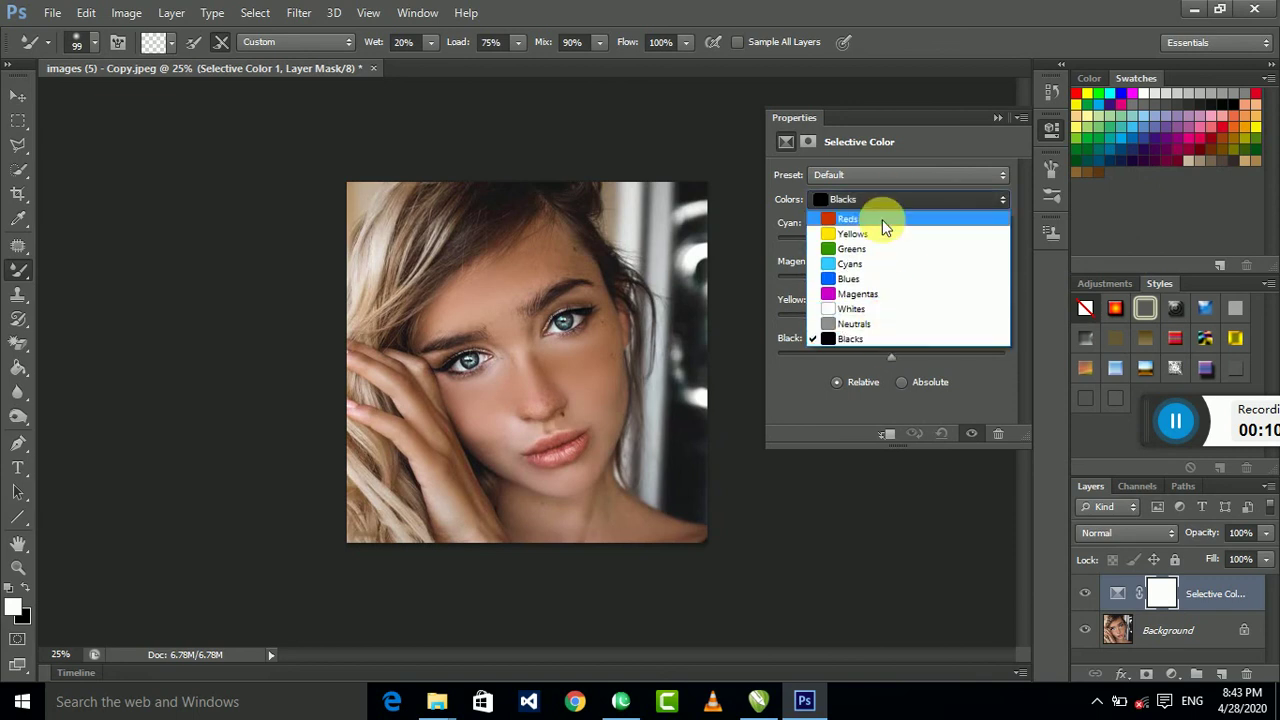
{"action": "left_click", "coordinate": [878, 223]}
{"action": "left_click_drag", "start_coordinate": [875, 353], "coordinate": [840, 355]}
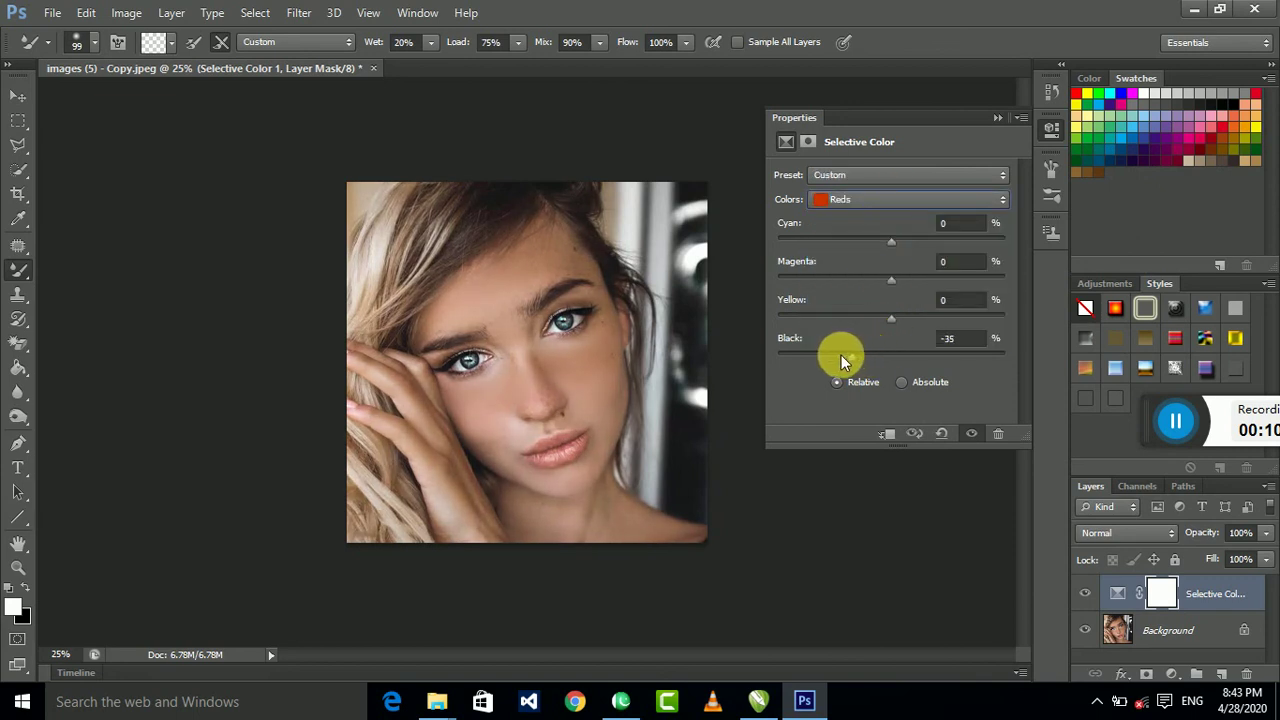
{"action": "left_click", "coordinate": [859, 353]}
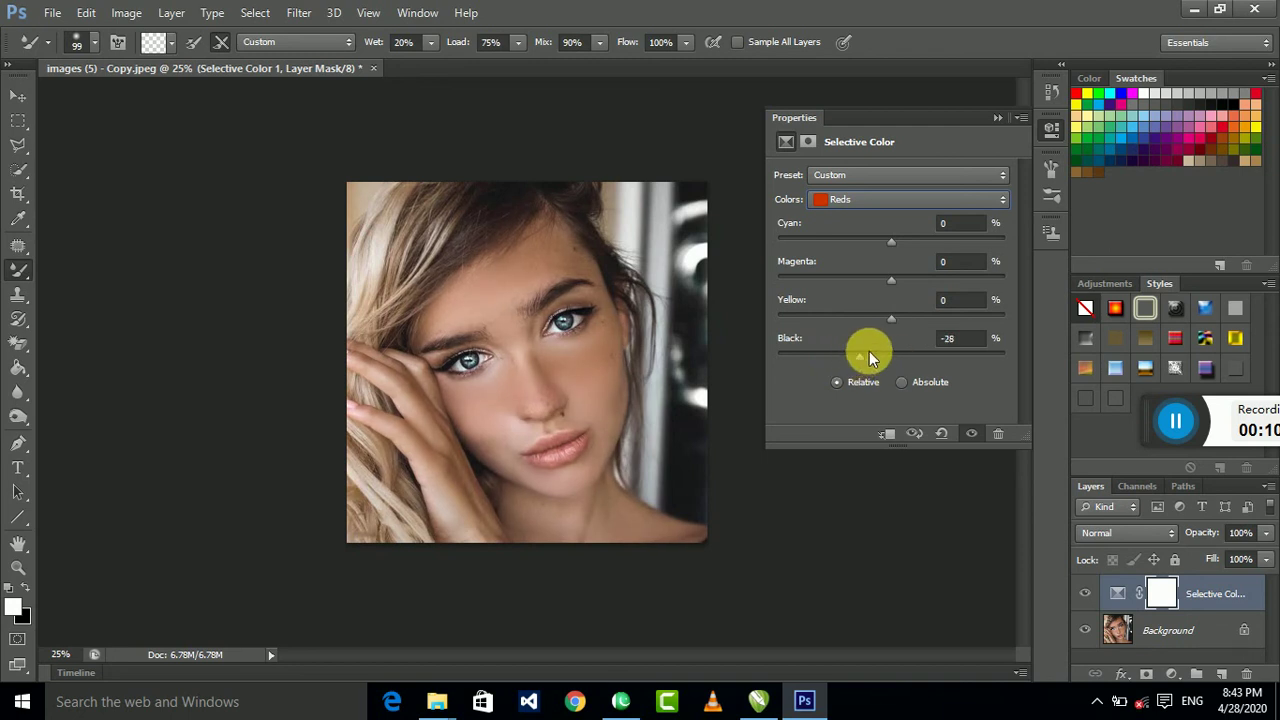